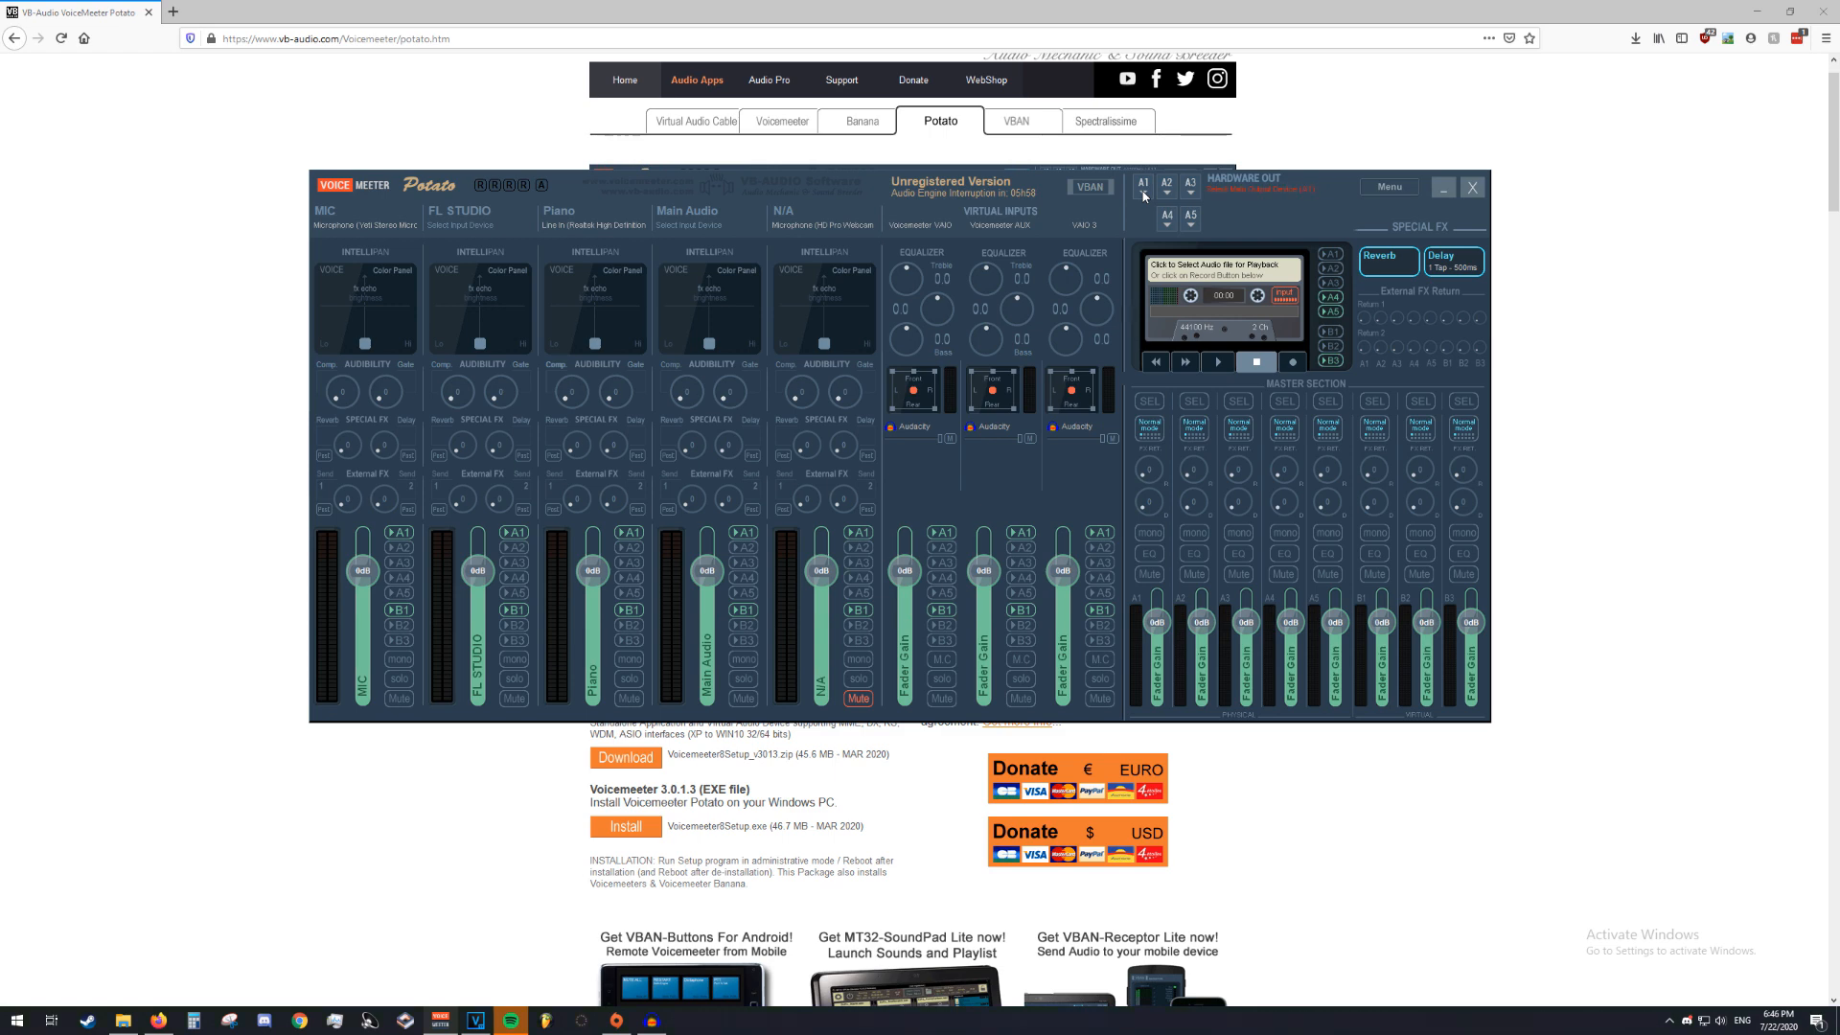
Set hardware output A1 to WDM: Speakers (Yeti Stereo Microphone) and turn off the MIC strip's A1 routing
click(1143, 195)
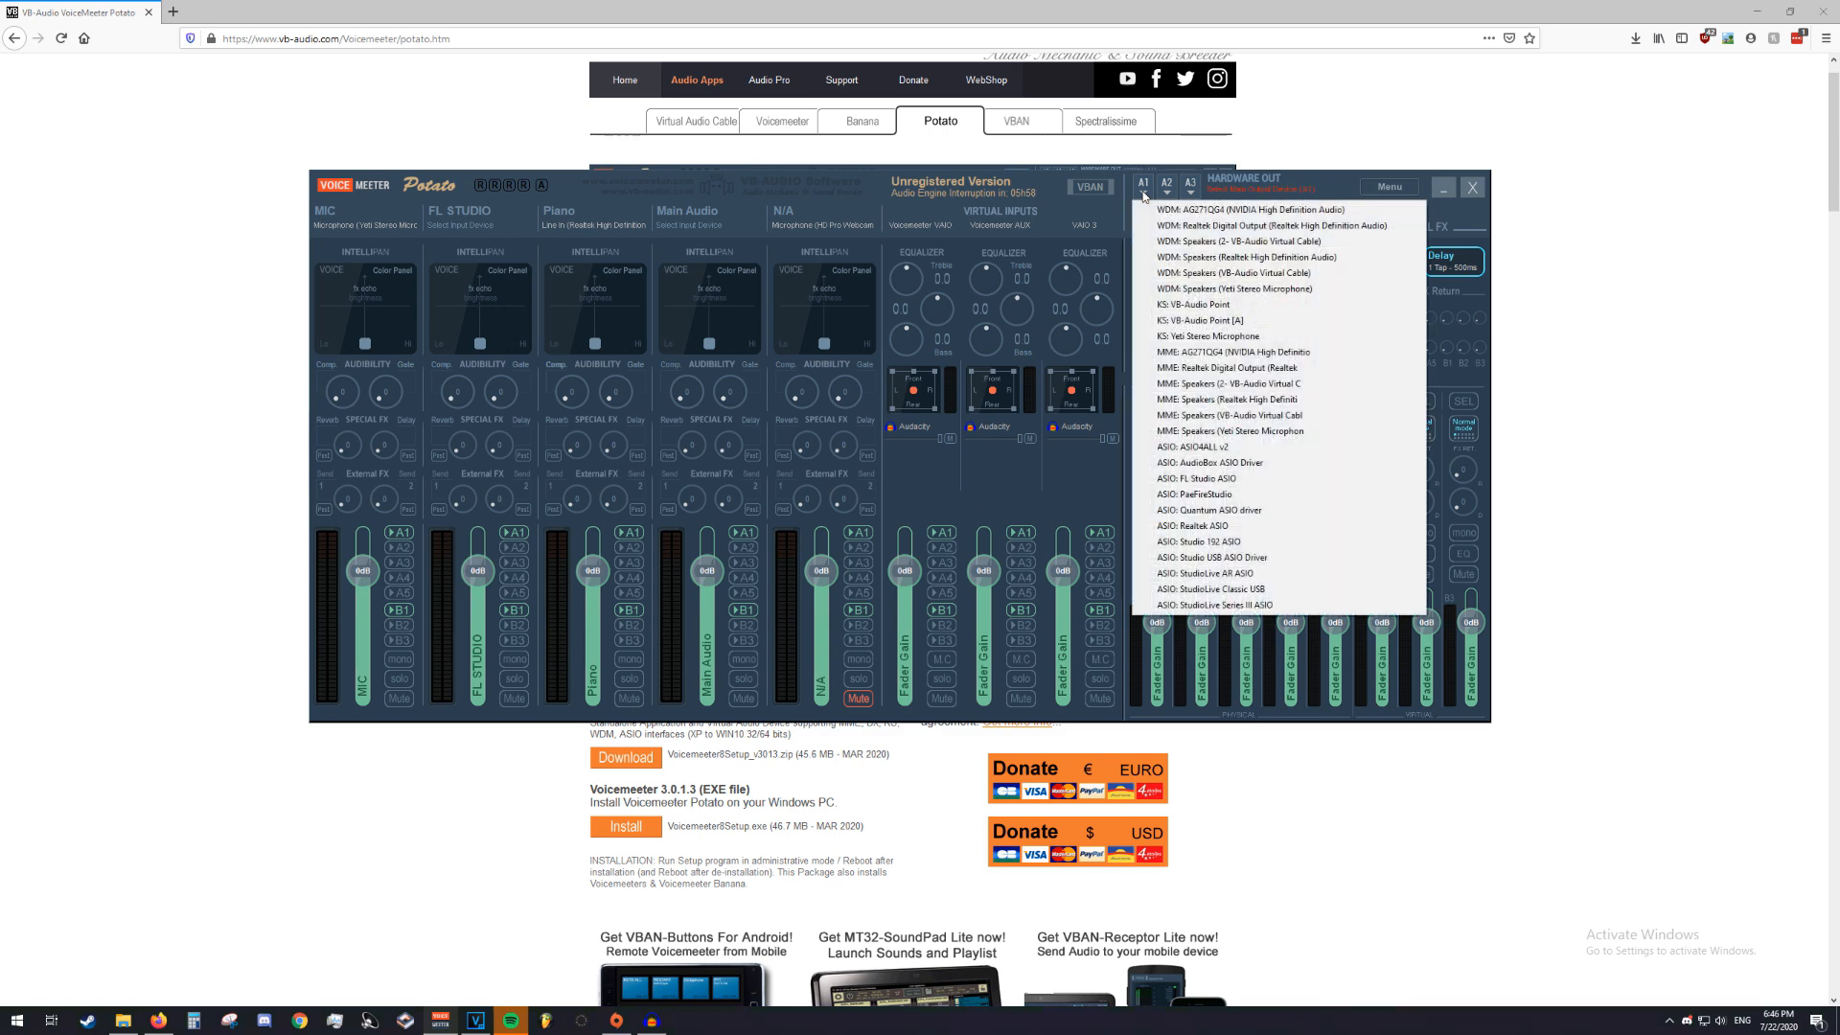
click(1202, 290)
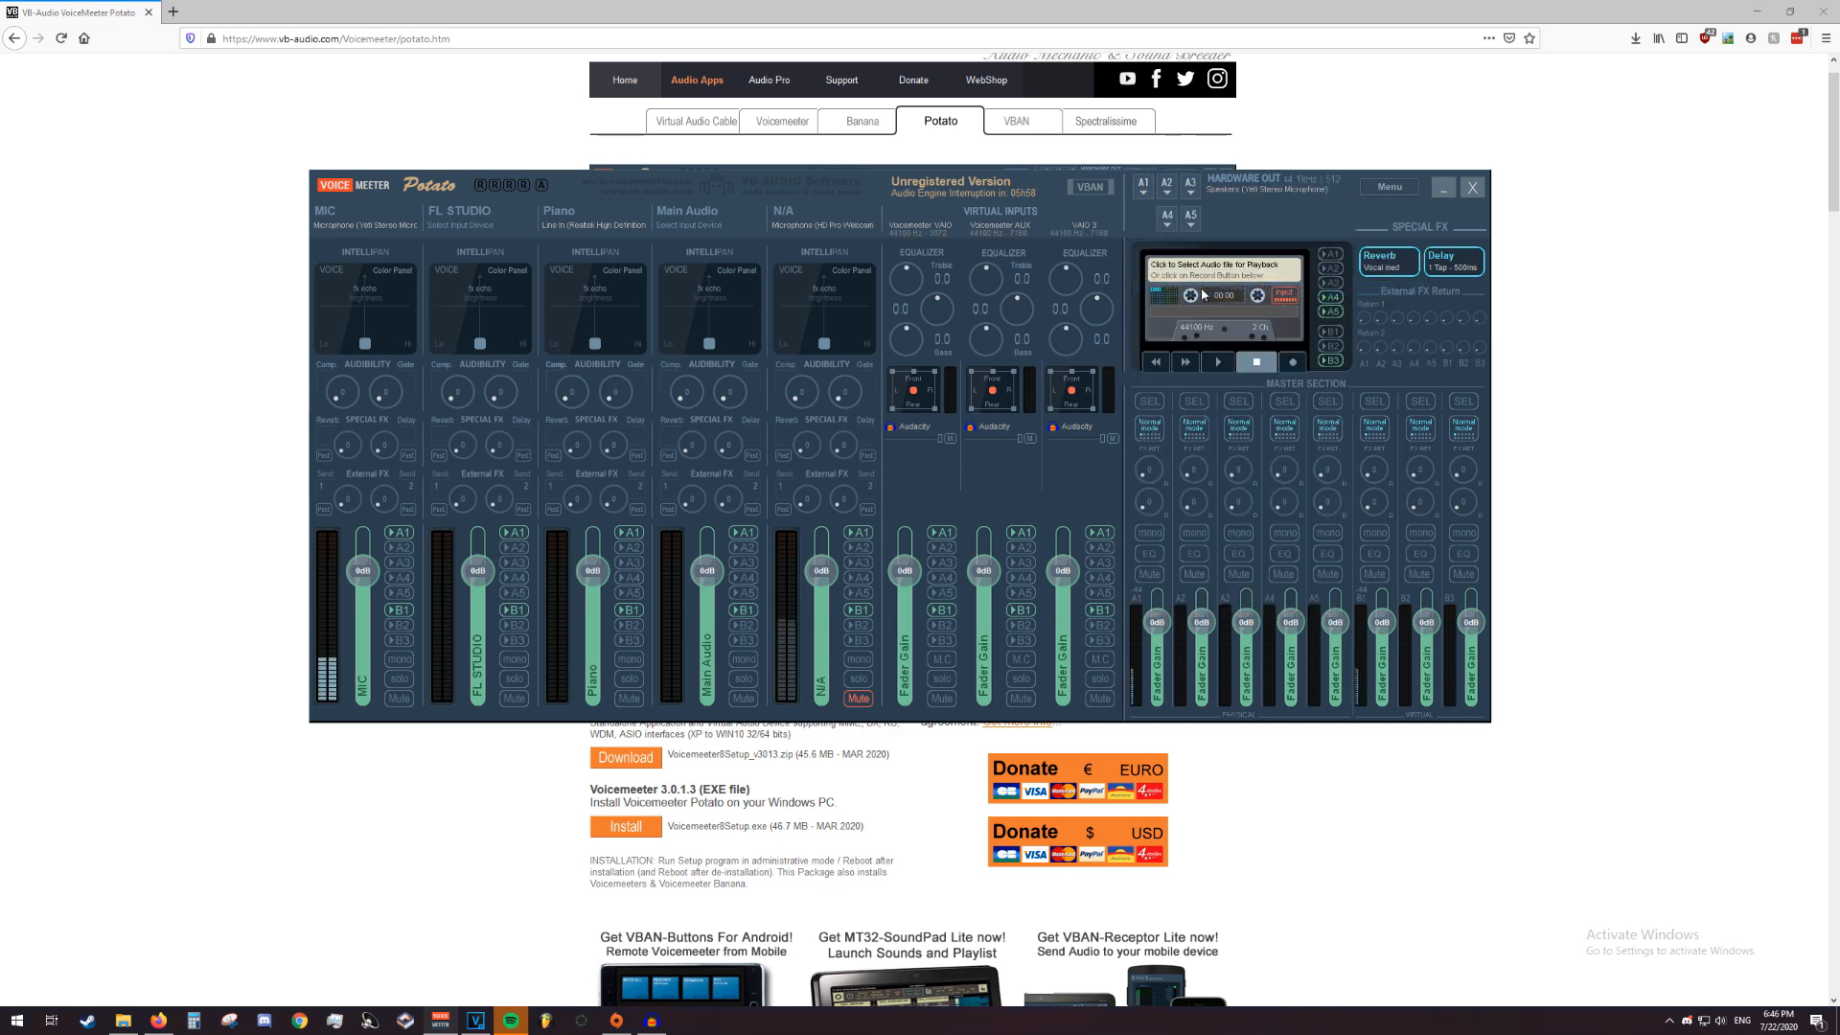
click(400, 533)
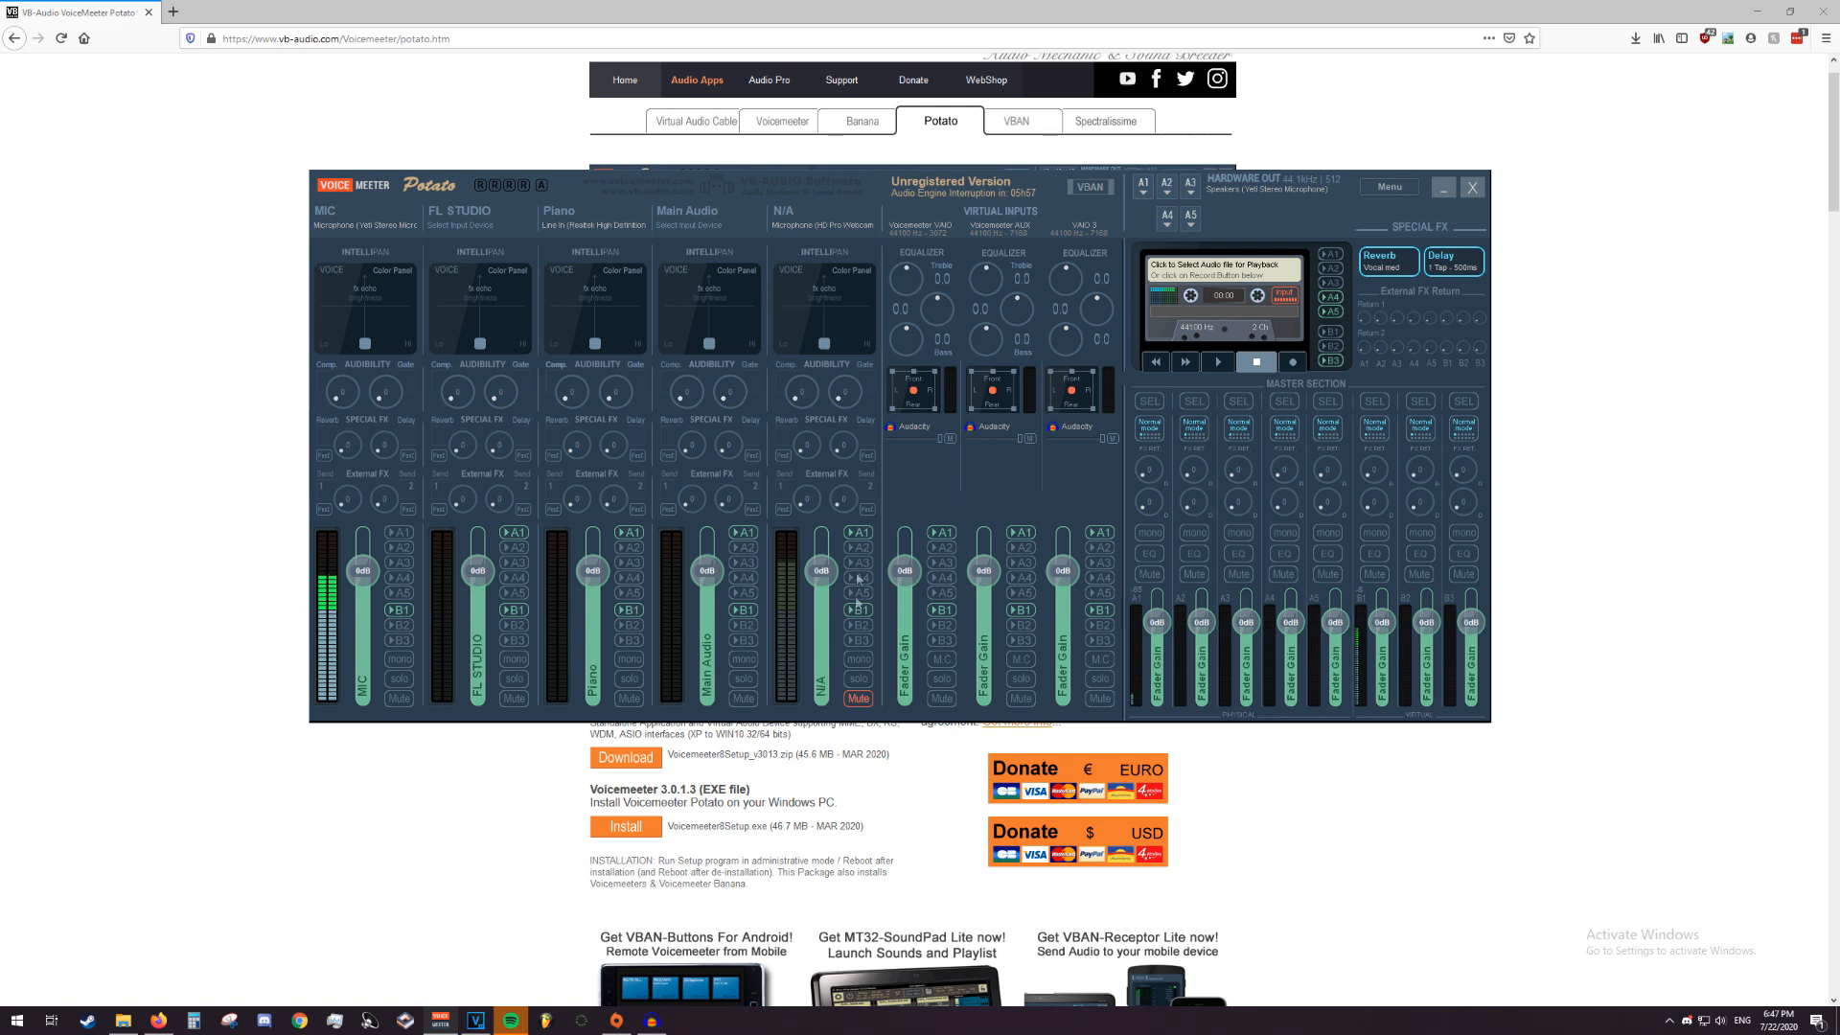
Turn the Piano strip's B1 routing off and back on
click(632, 616)
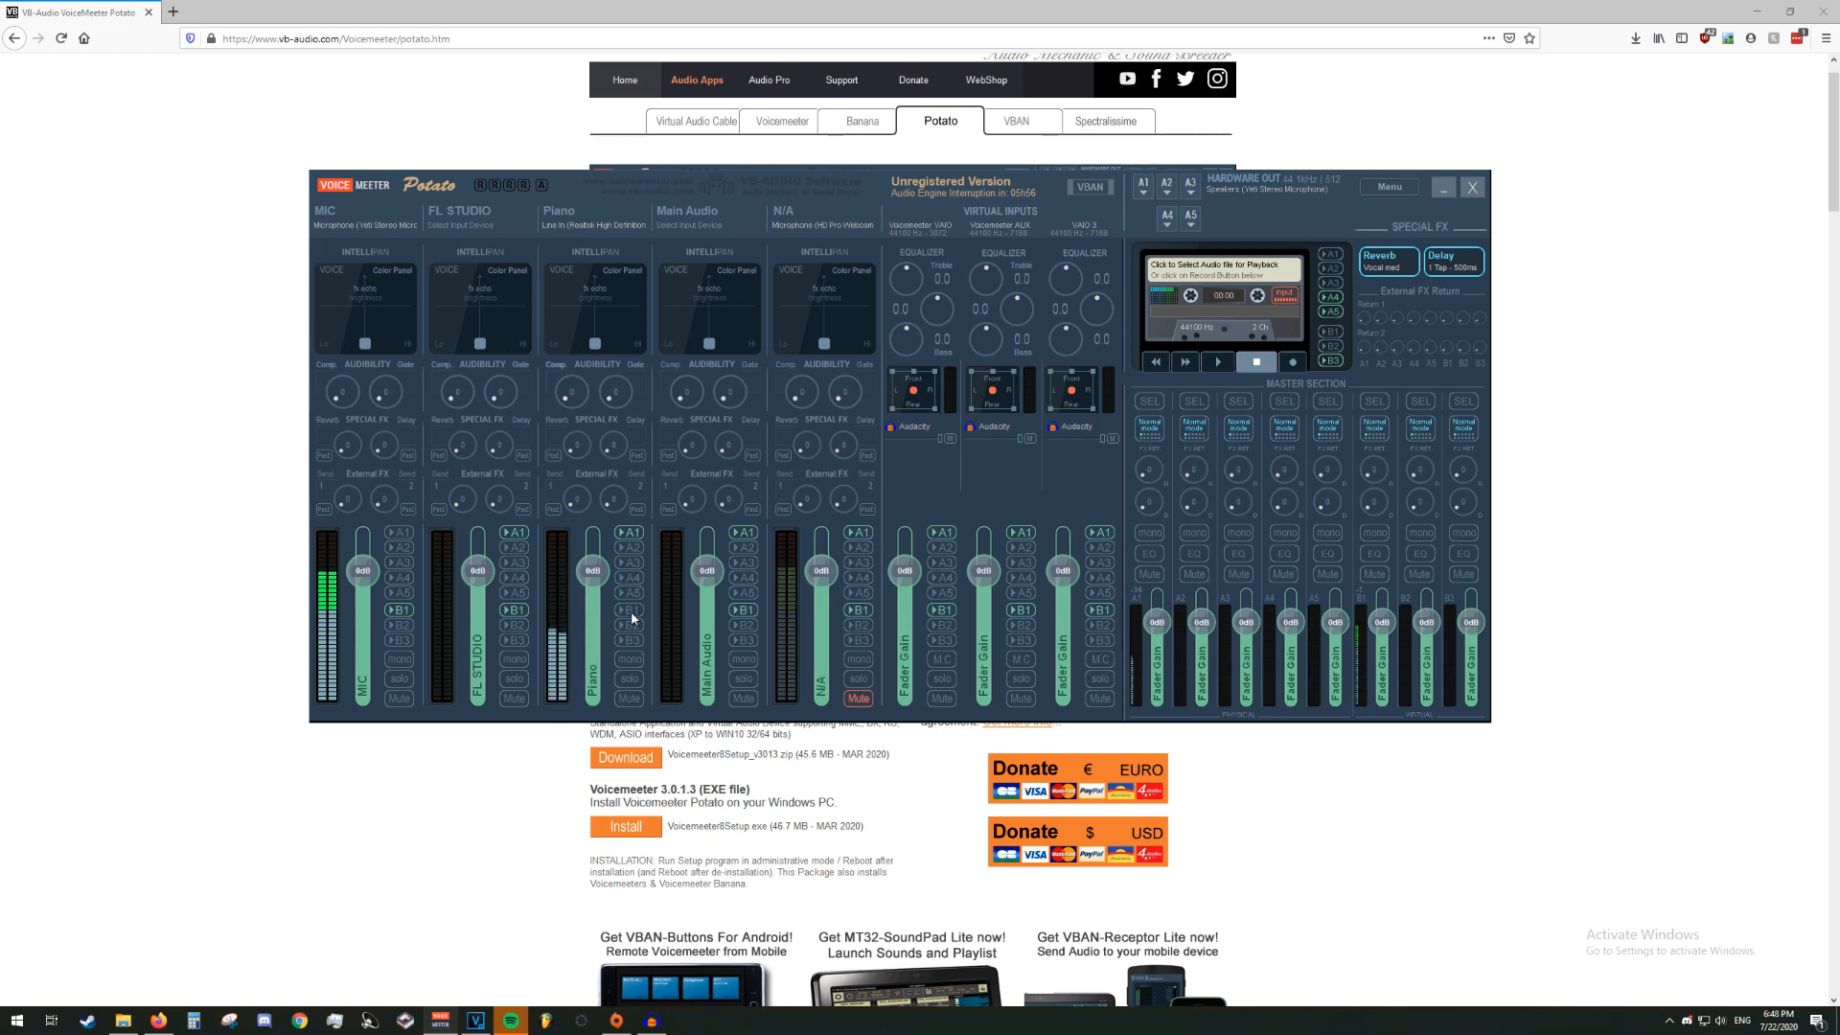
click(631, 615)
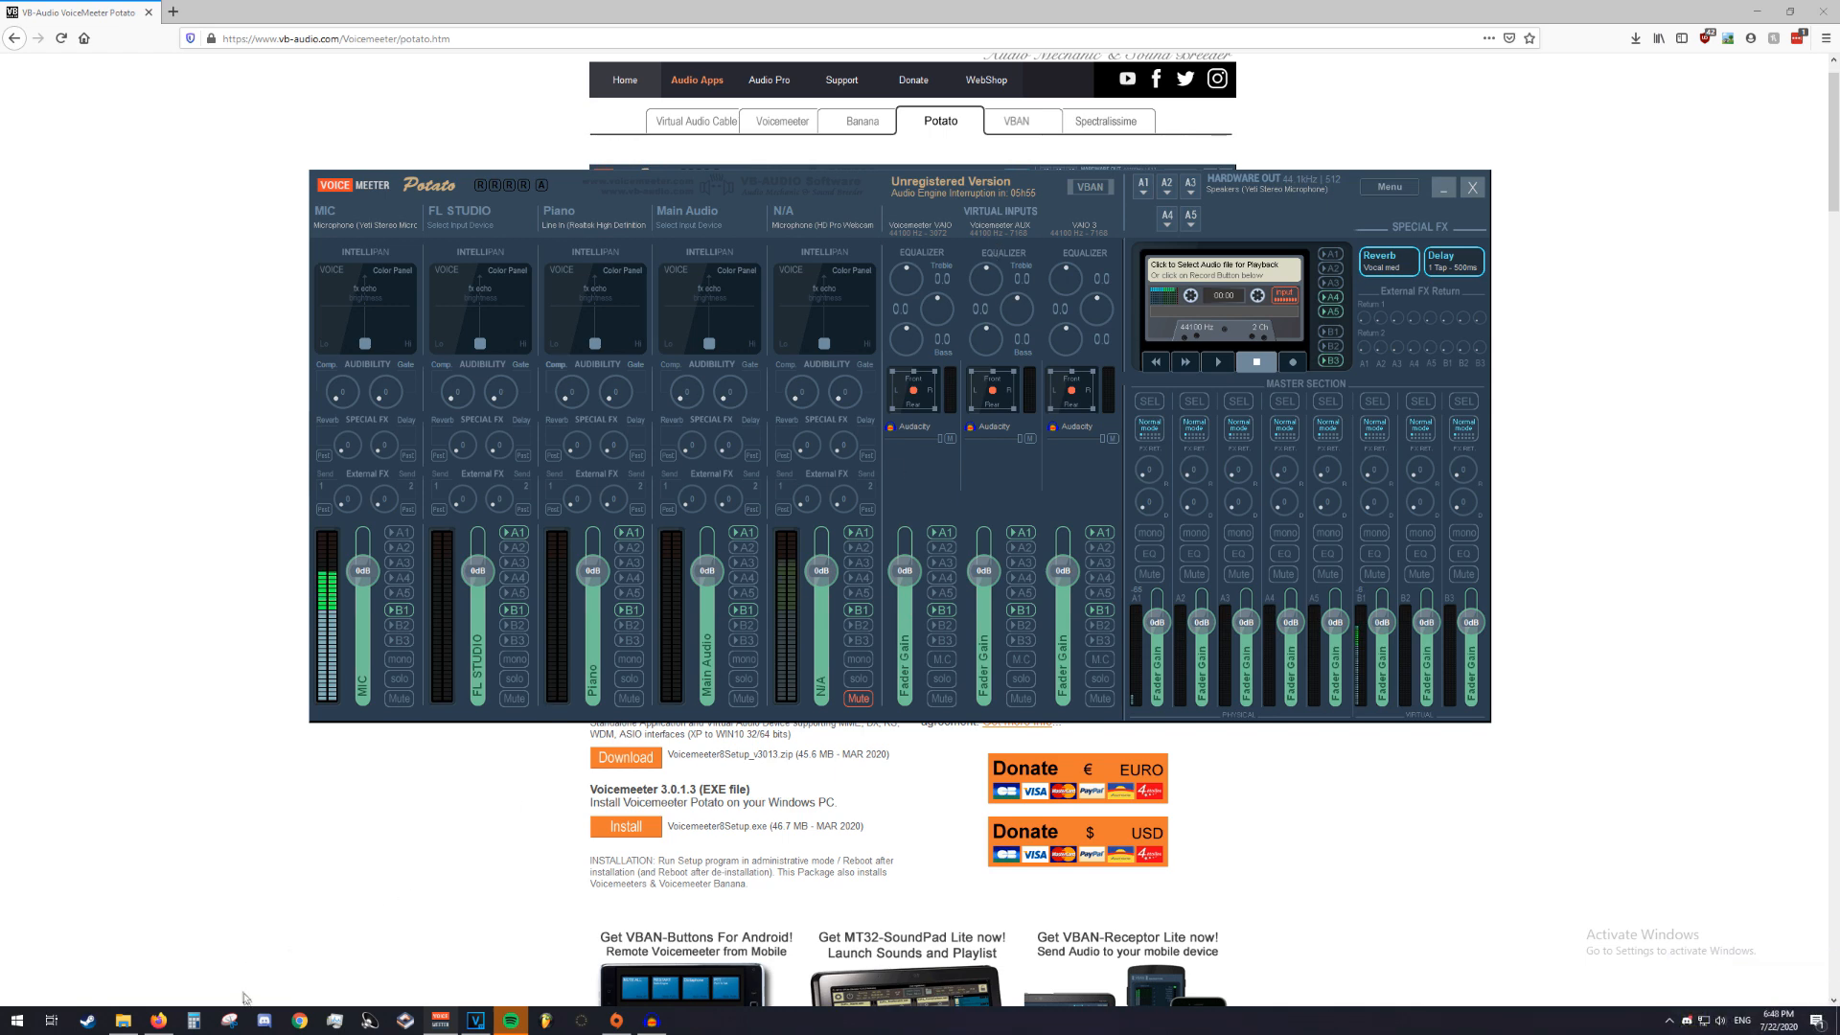
Switch to Discord and set the voice input device to VoiceMeeter Output (VB-Audio VoiceMeeter VAIO)
click(265, 1020)
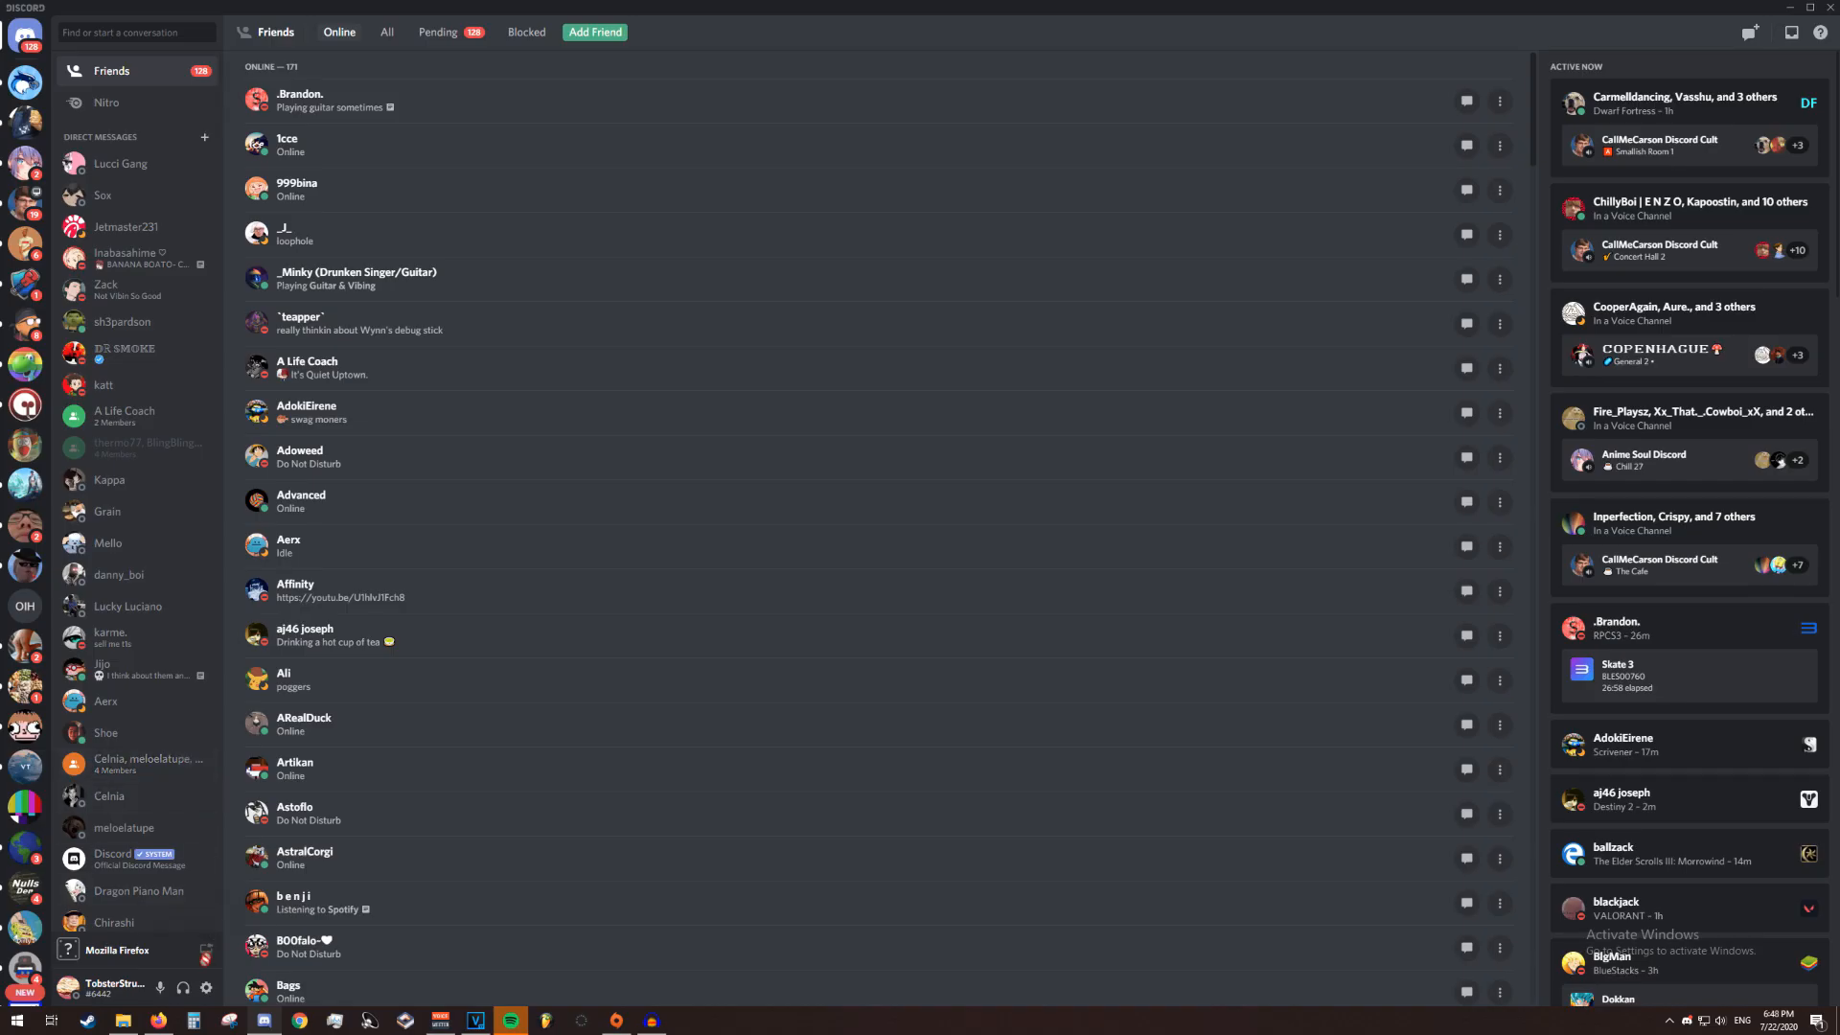
click(206, 989)
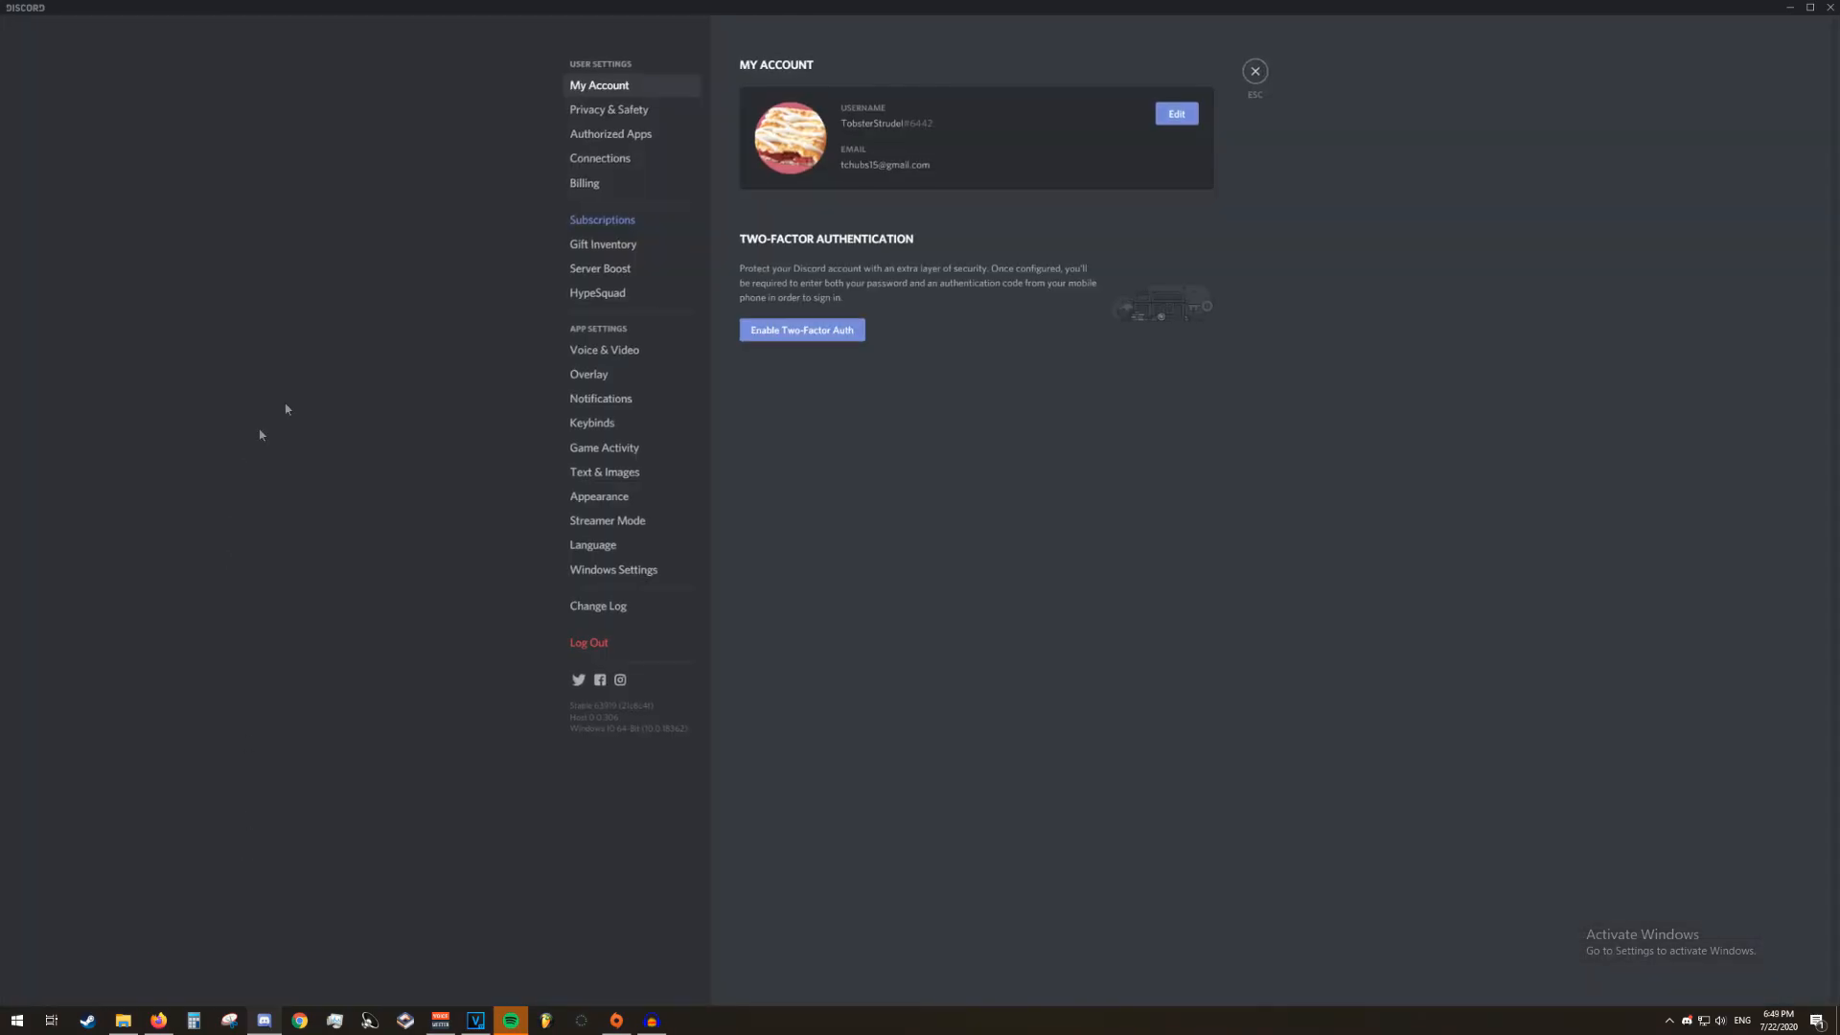
click(662, 357)
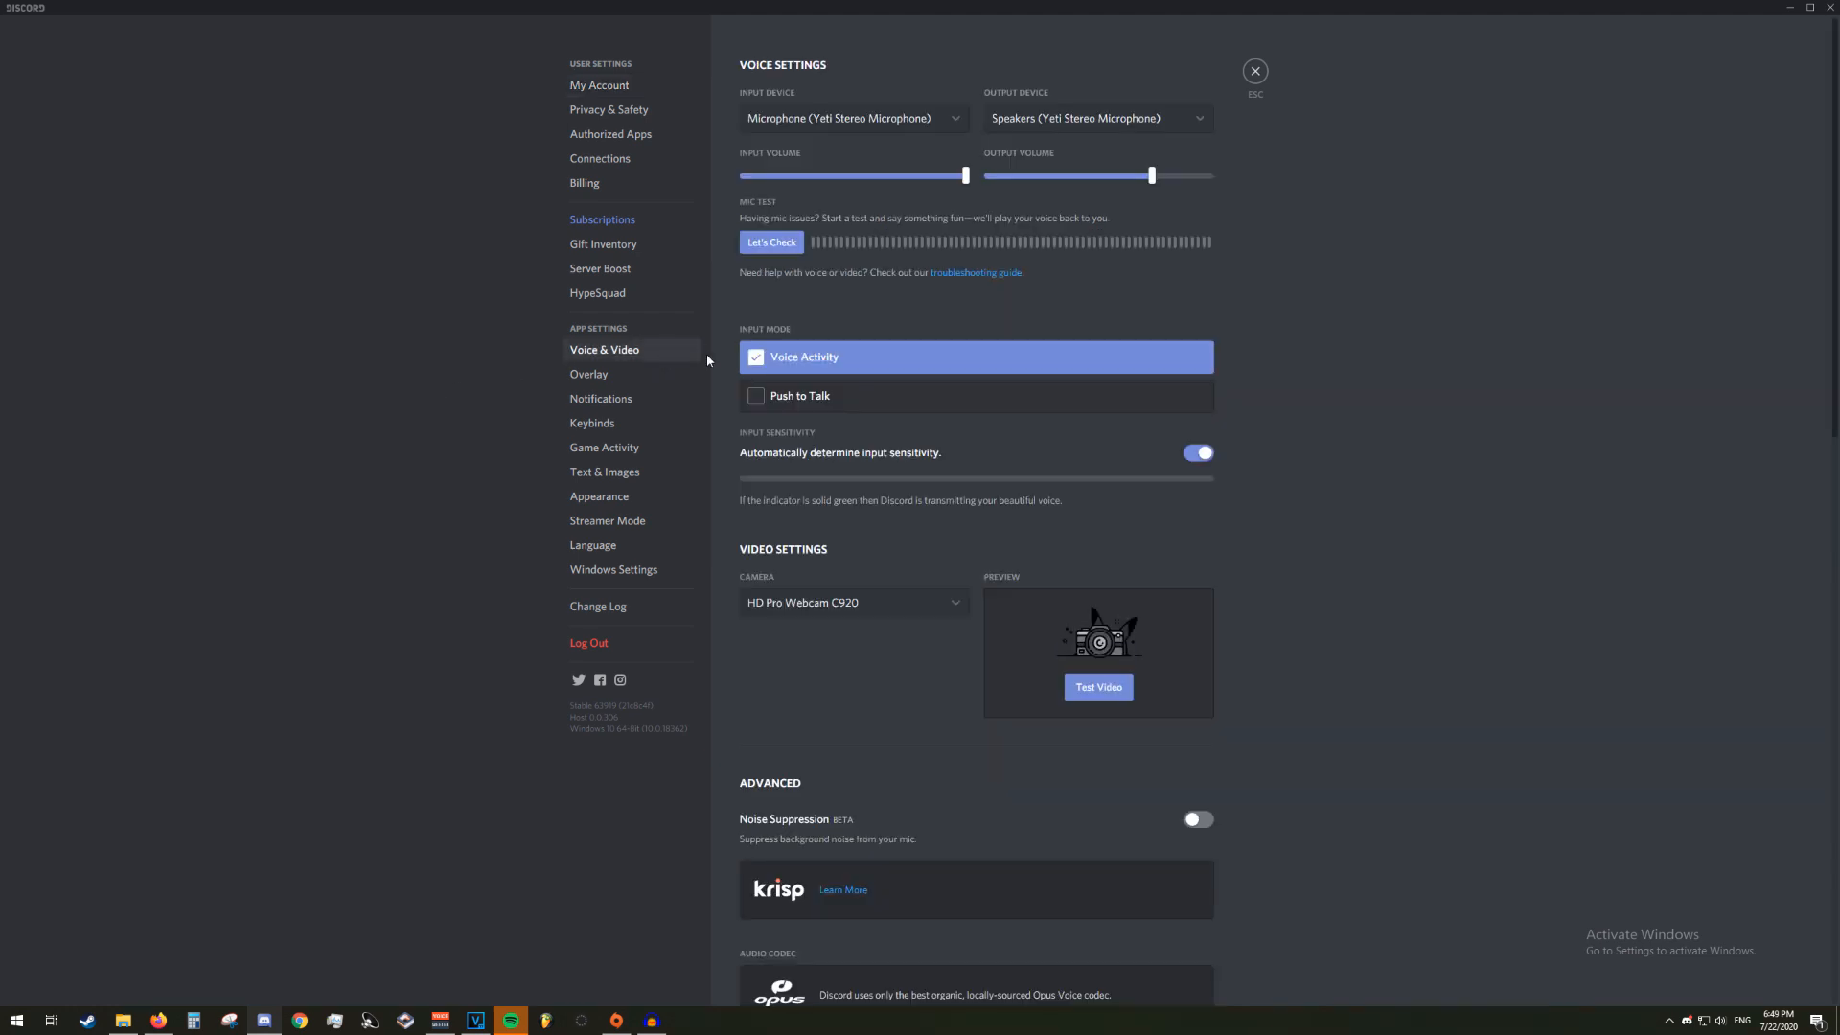
click(852, 119)
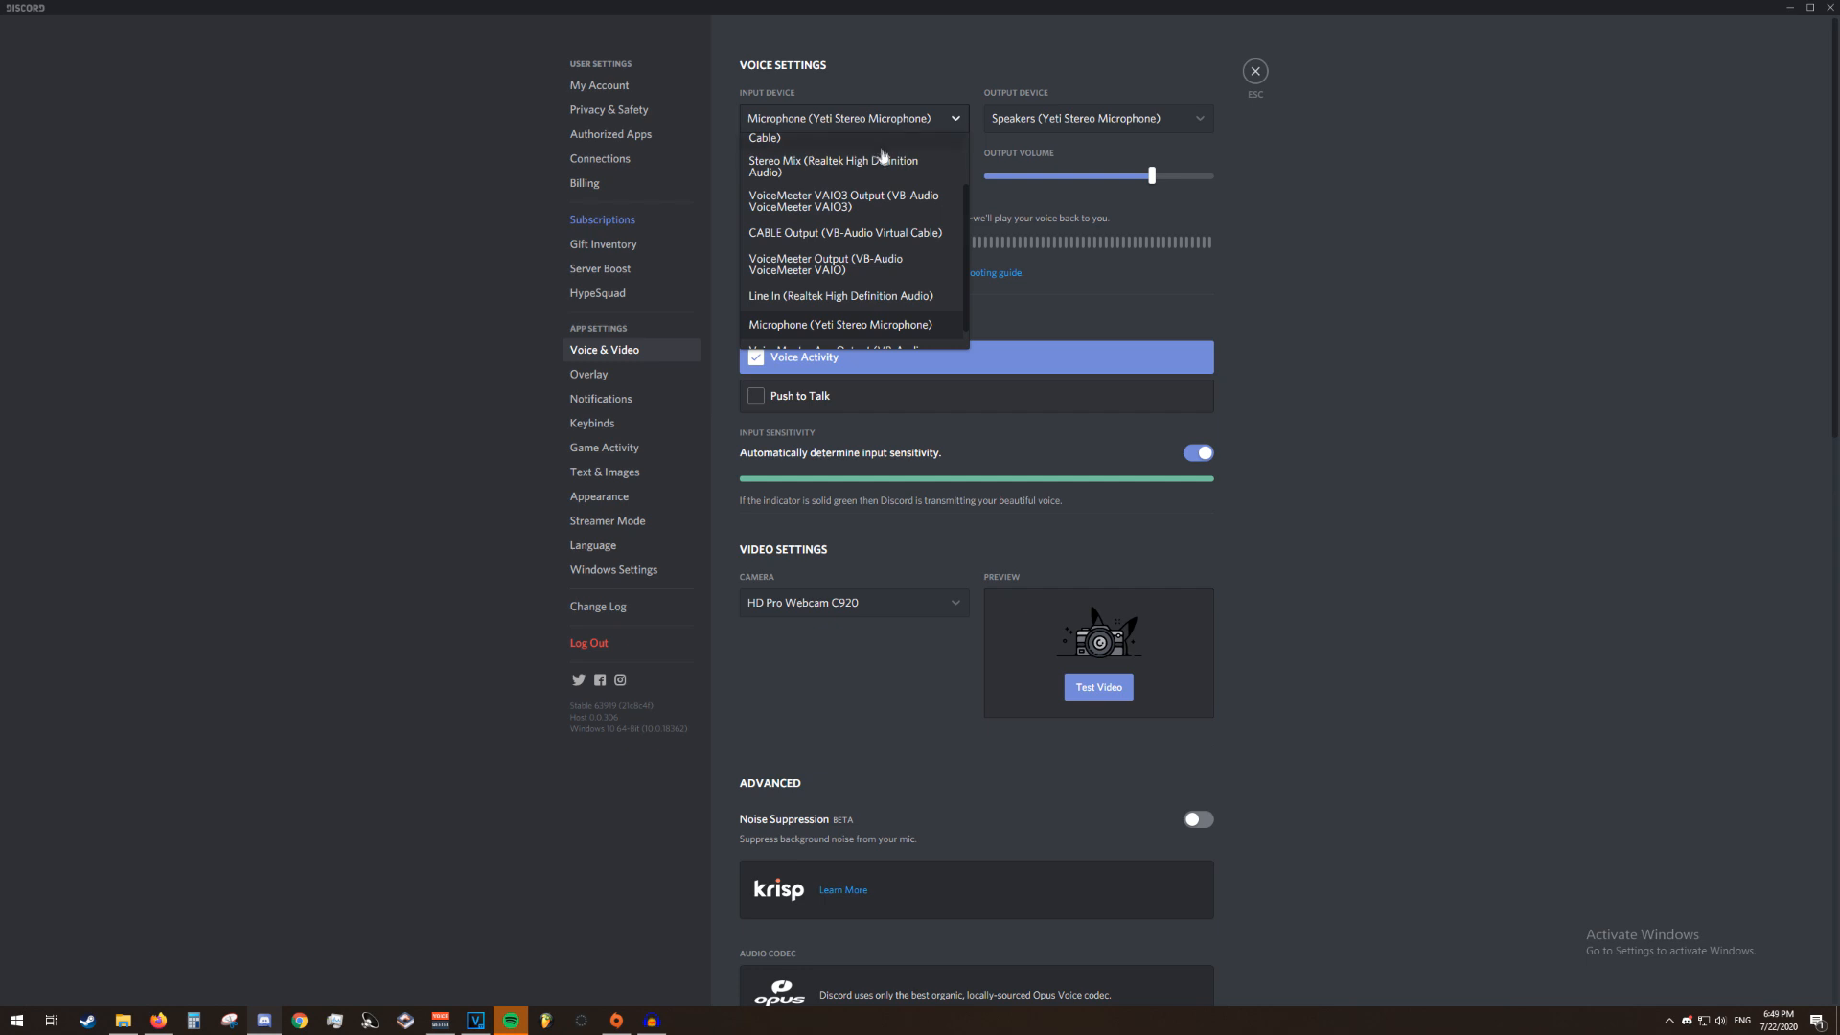
scroll(885, 189, down, 1)
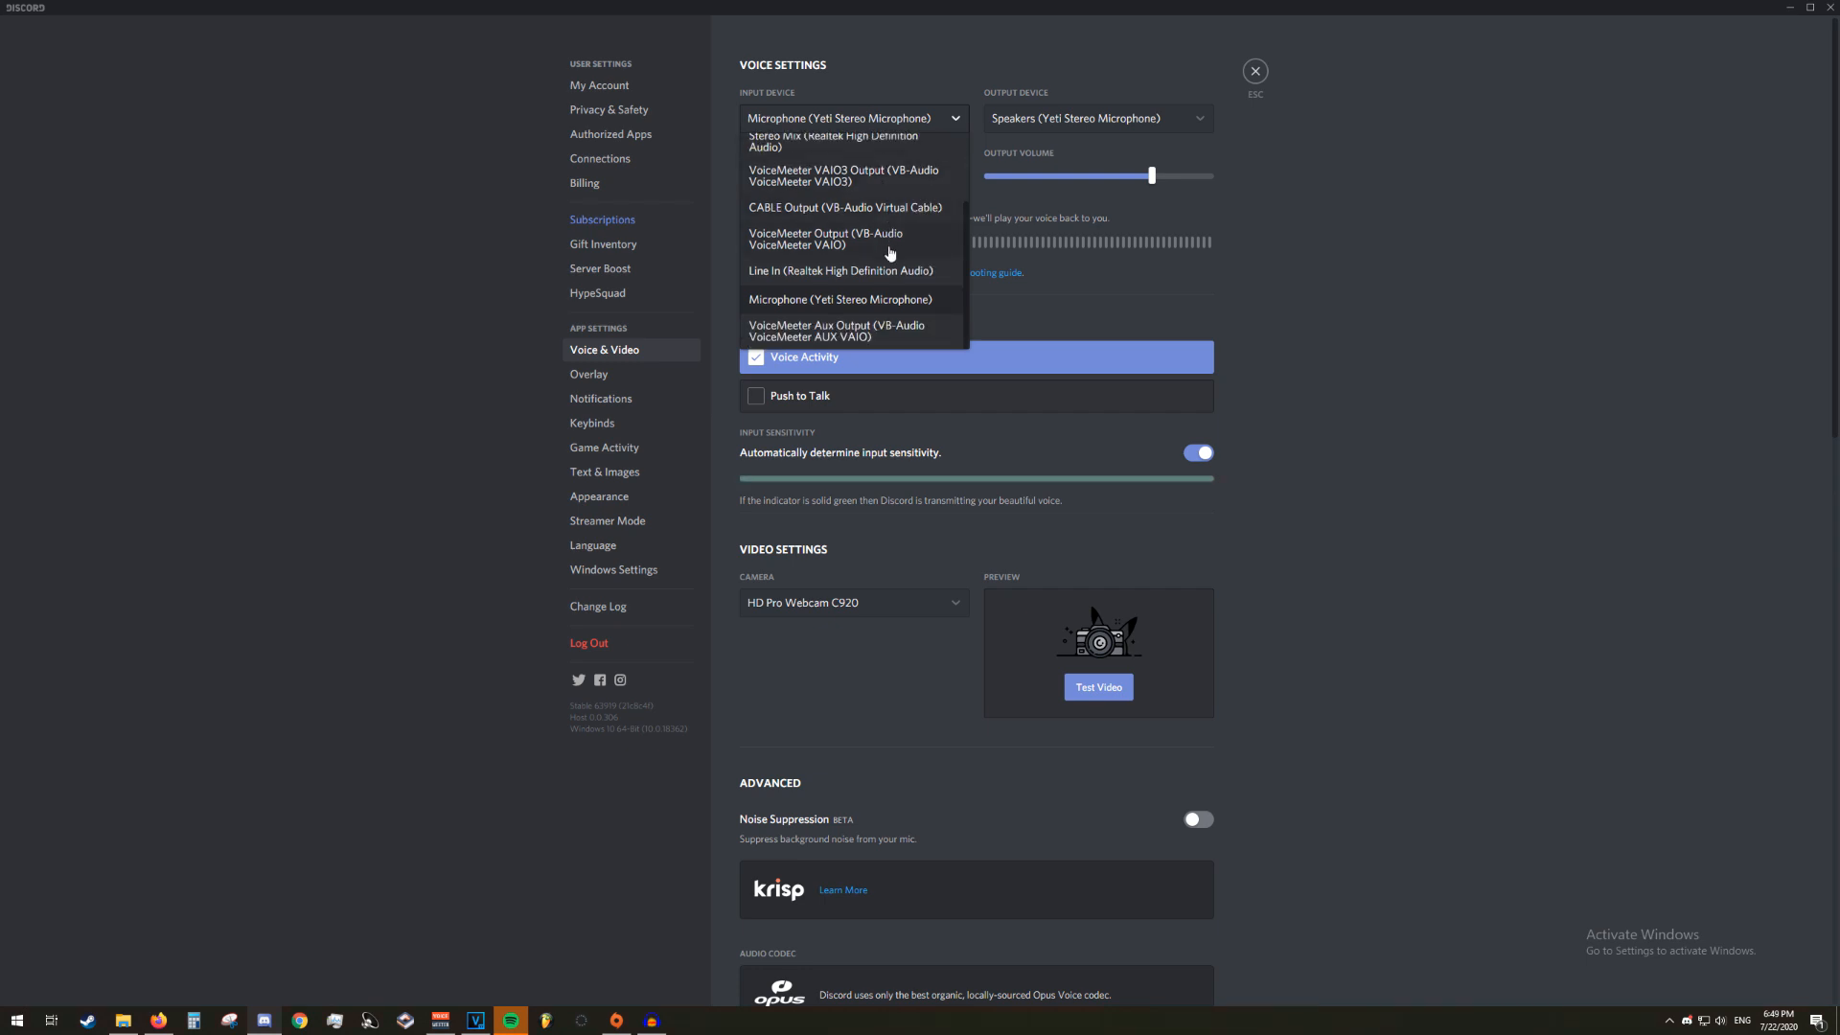
scroll(889, 254, up, 2)
scroll(882, 270, down, 2)
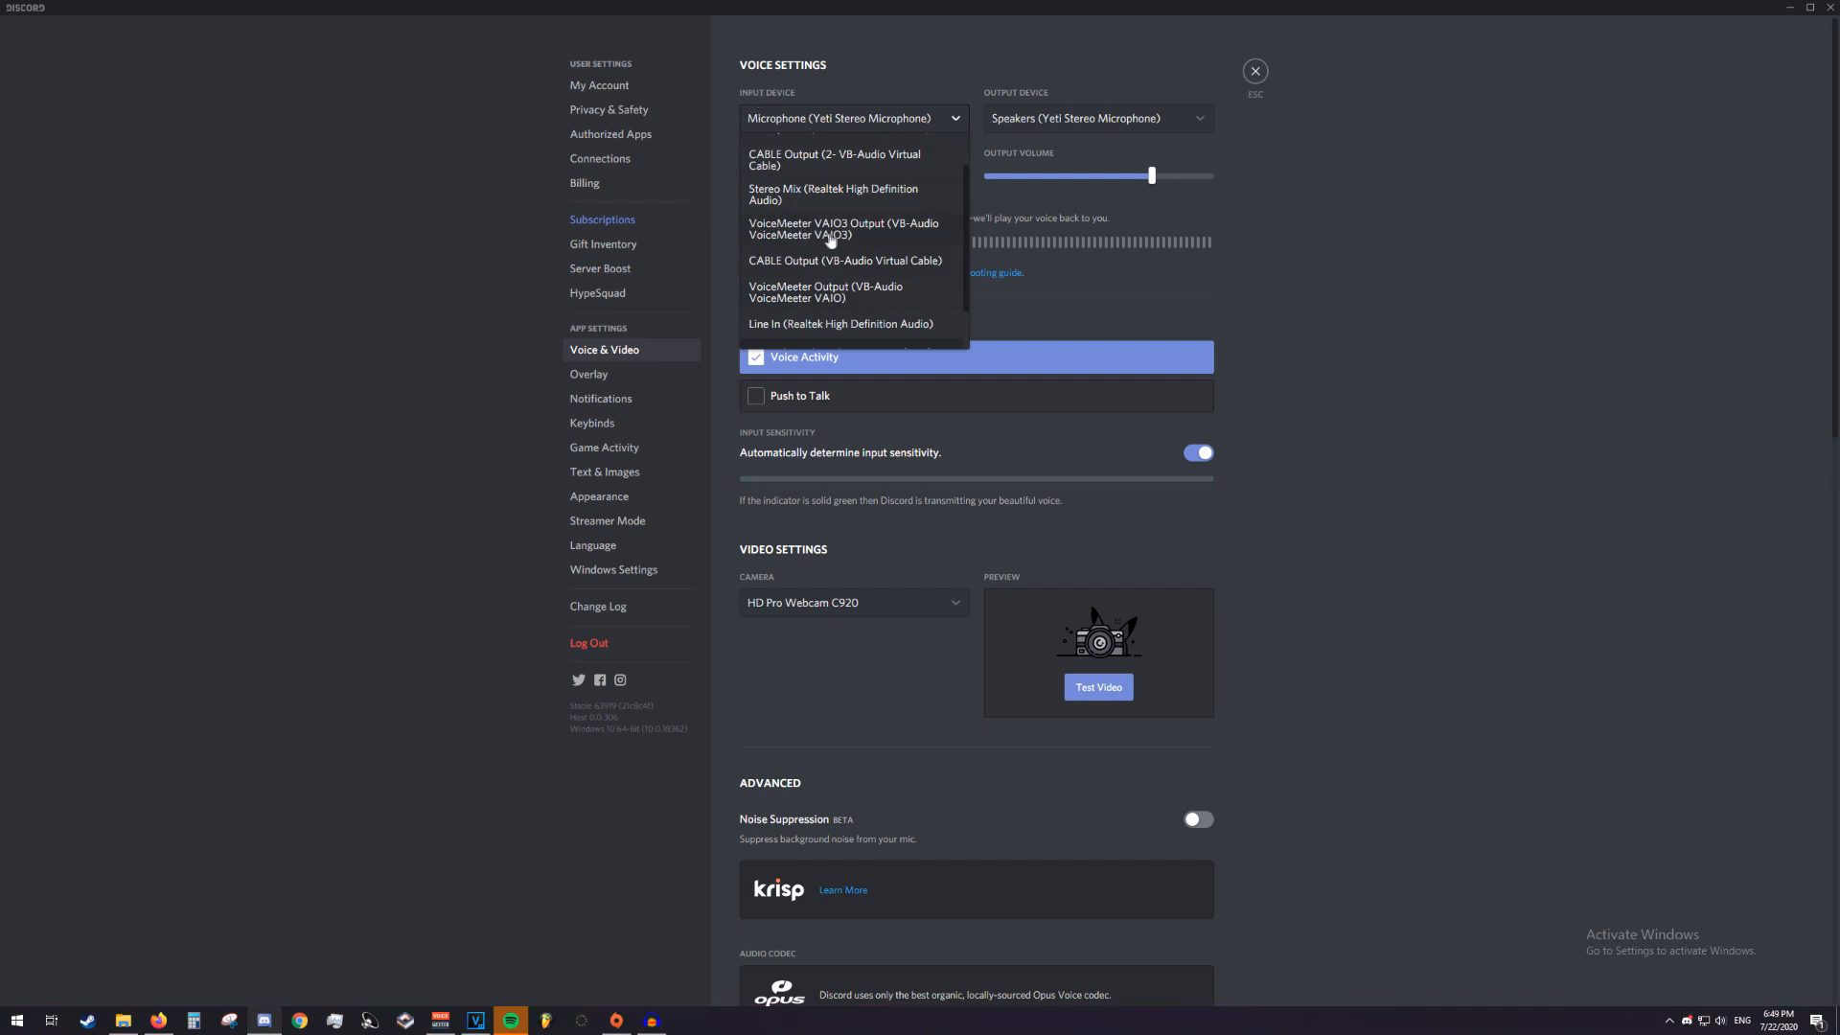
click(830, 295)
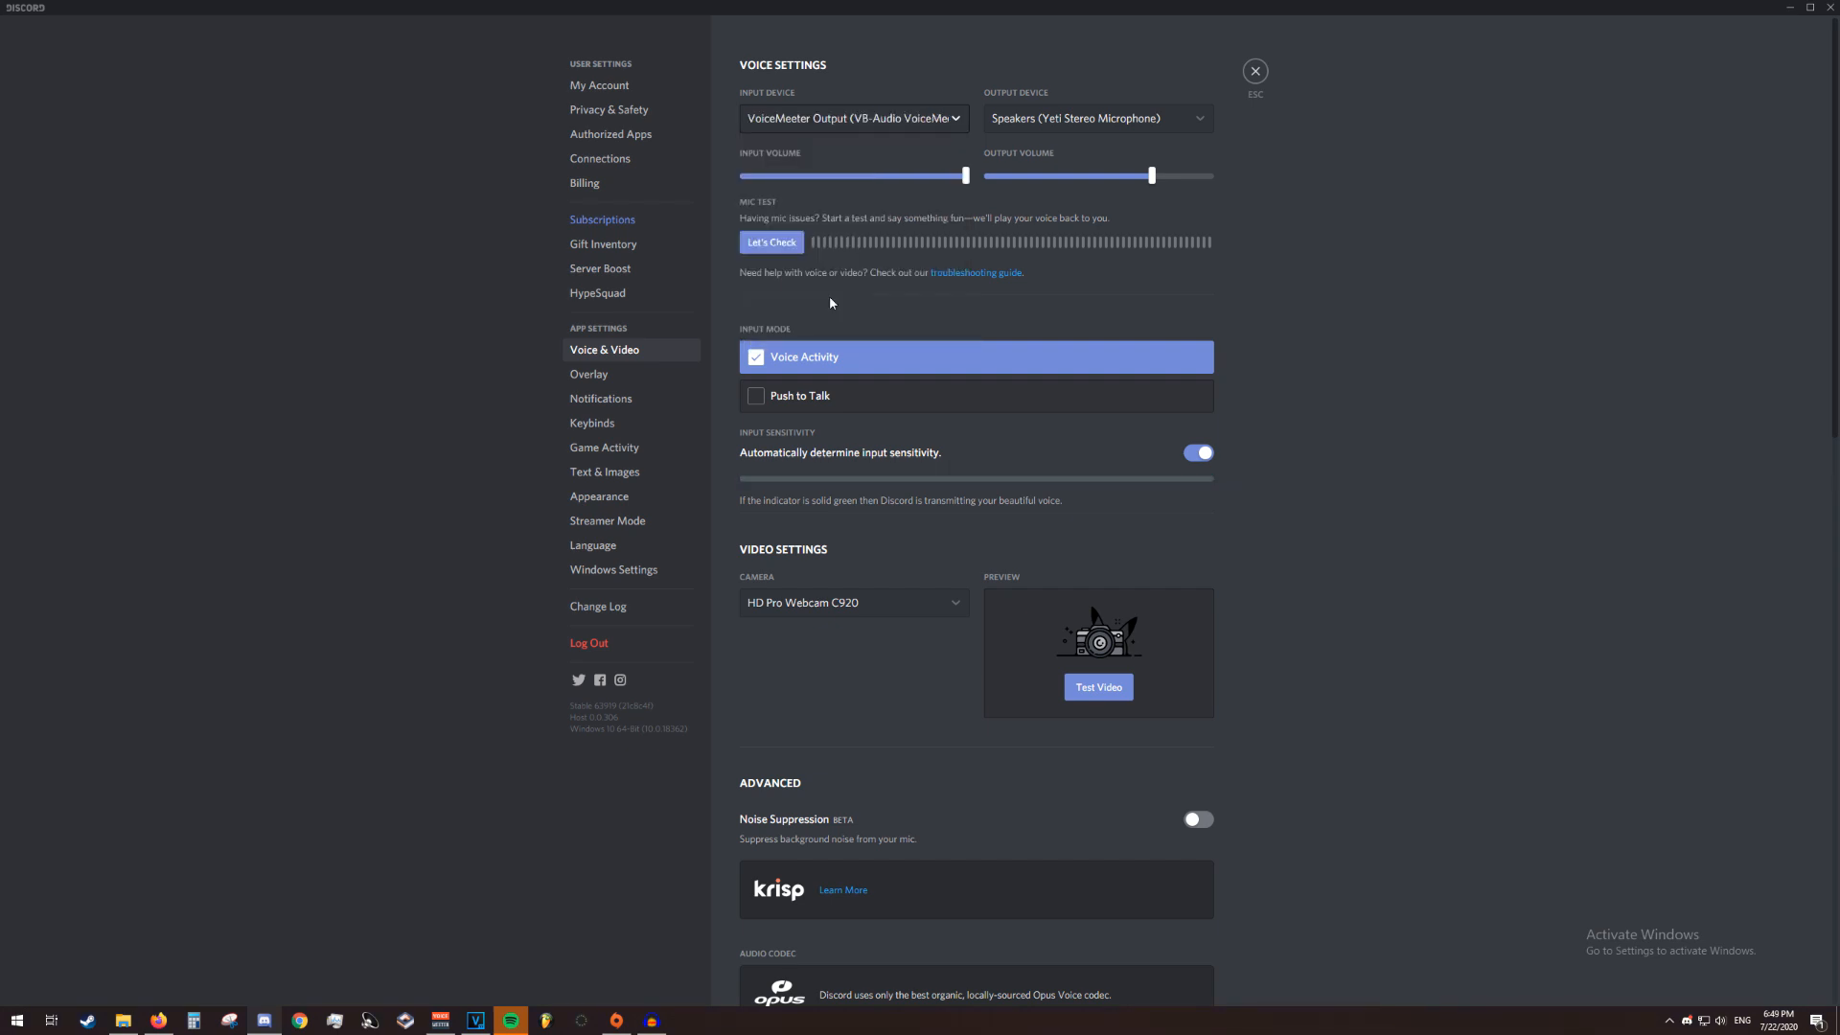
Set Discord's voice output device to VoiceMeeter Input (VB-Audio VoiceMeeter VAIO)
click(1076, 119)
scroll(1090, 305, down, 1)
scroll(1089, 305, up, 1)
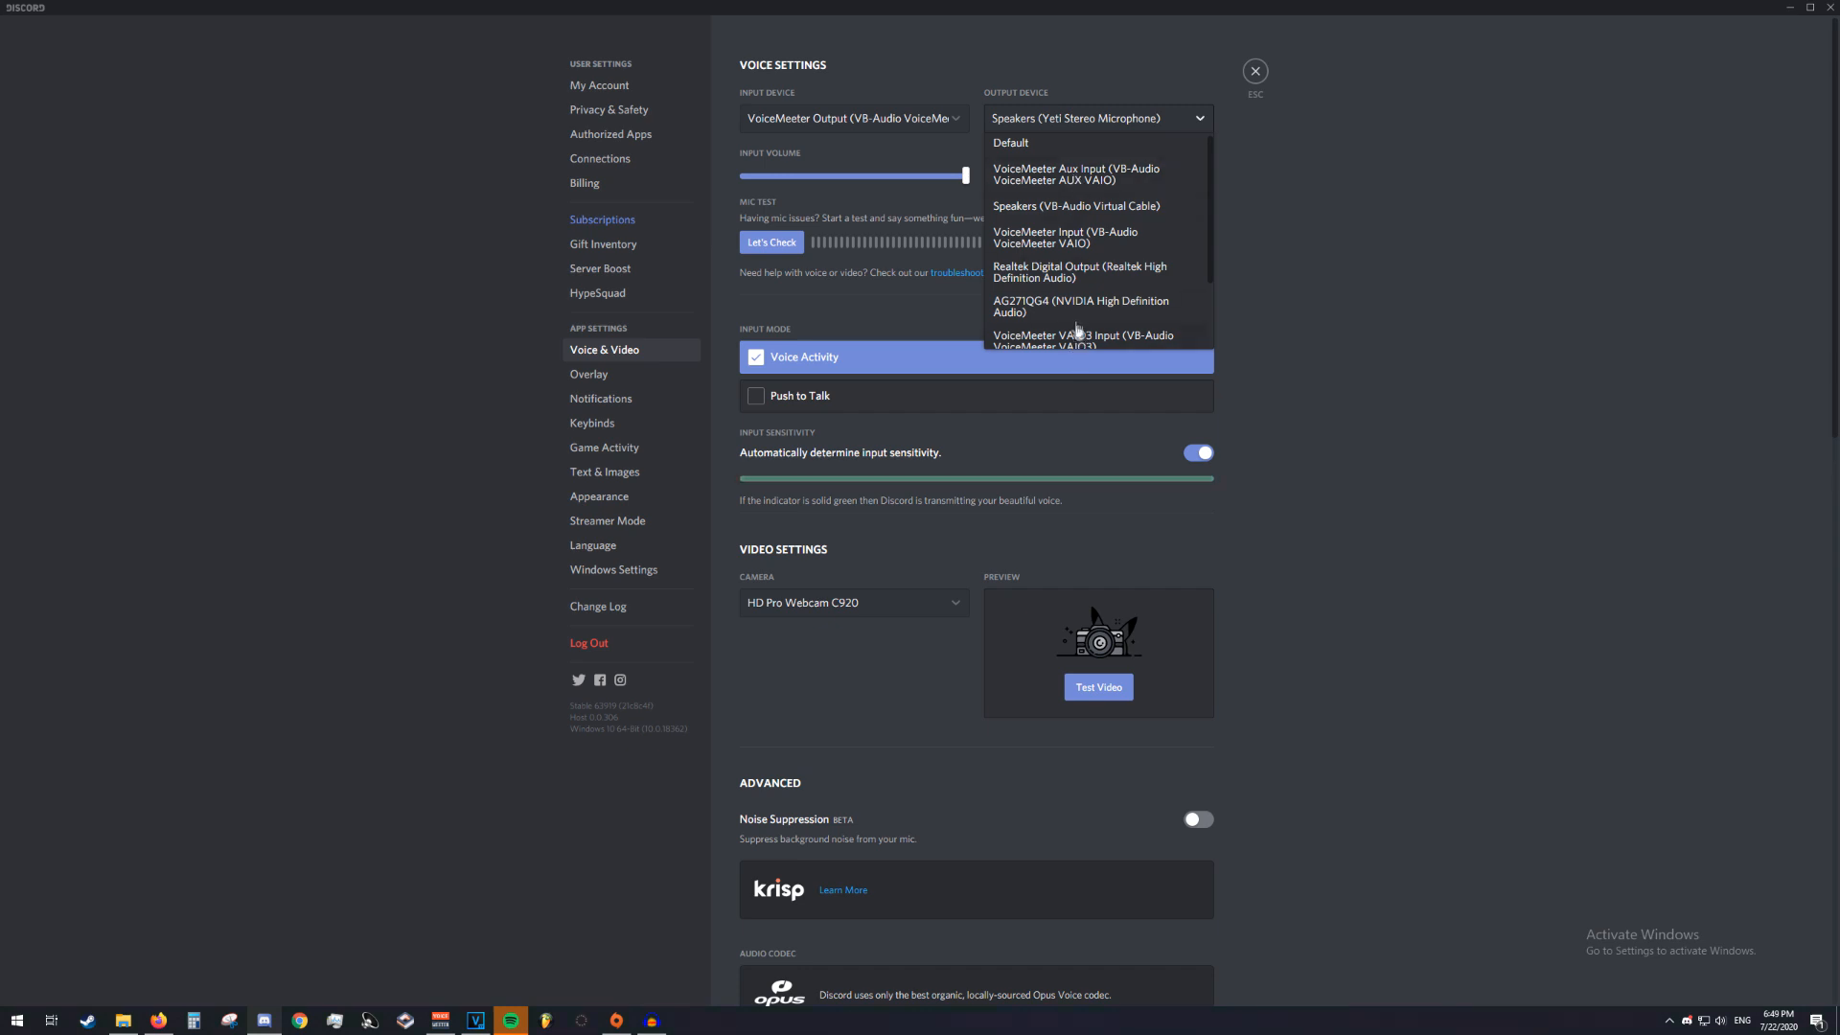
click(1040, 244)
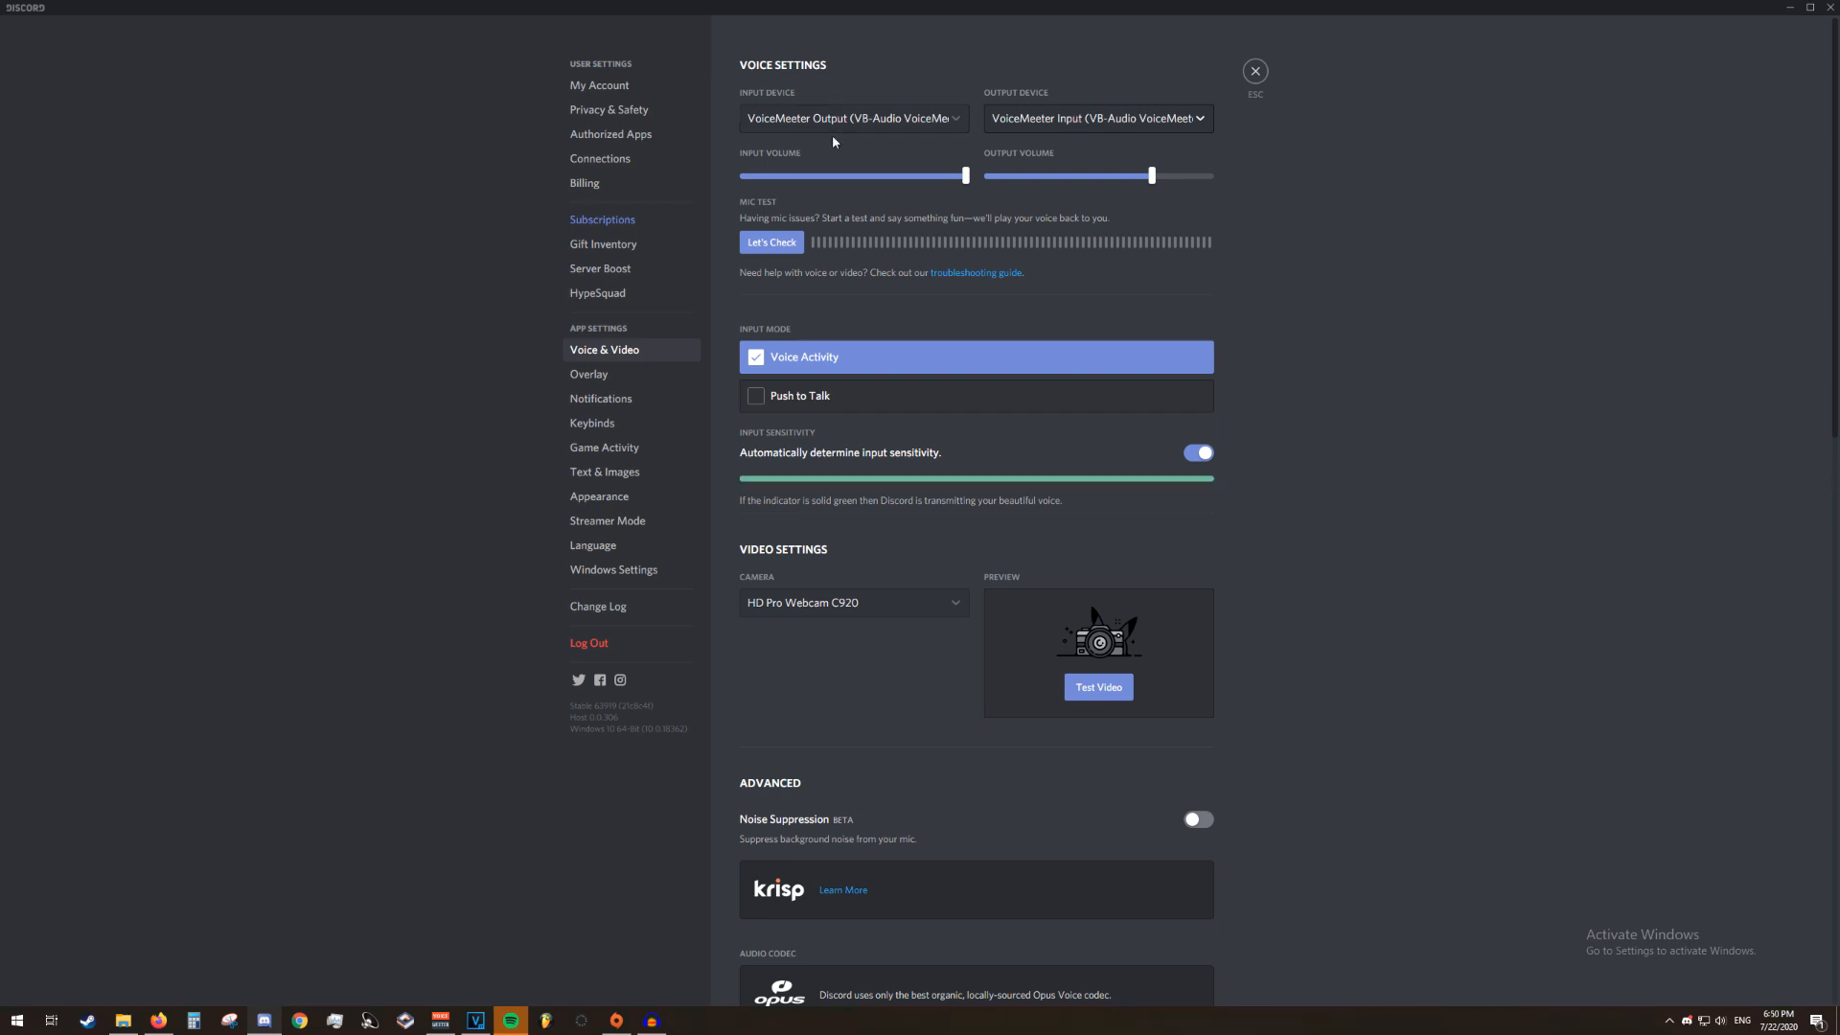
Switch to VoiceMeeter Potato, lower the Voicemeeter VAIO fader to about -20 dB and reset it to 0 dB
click(441, 1020)
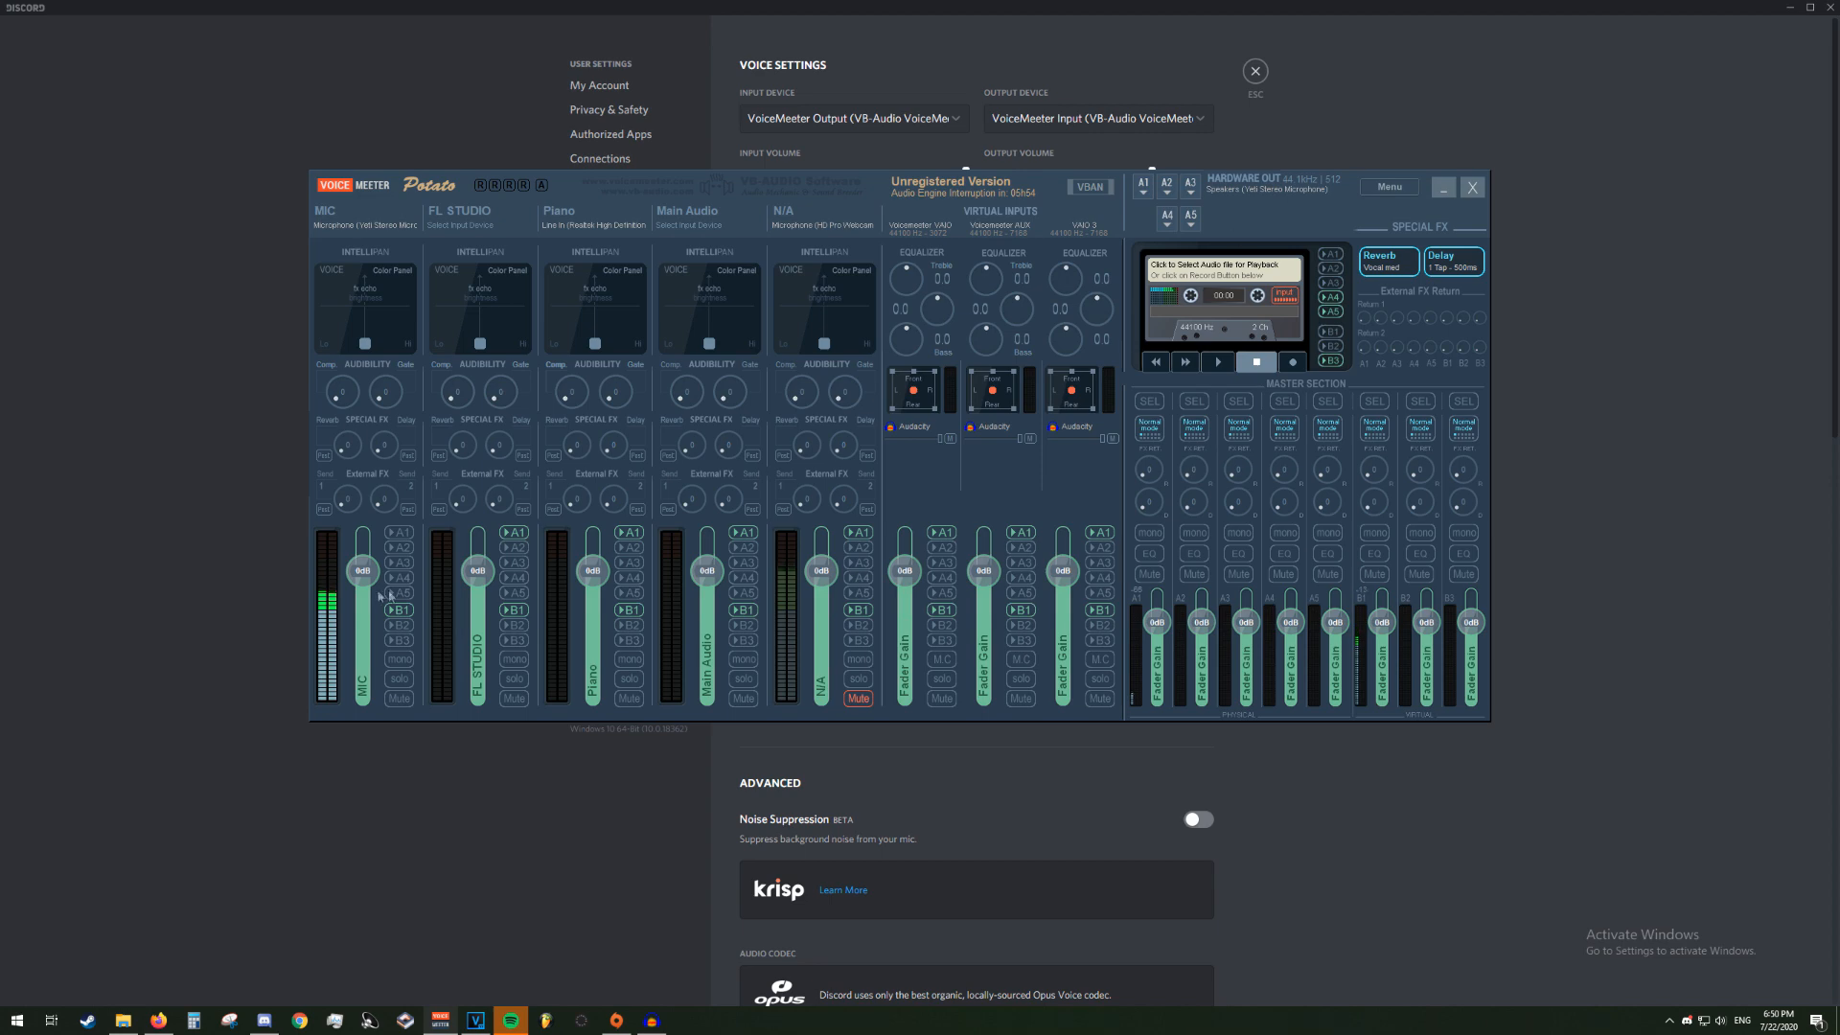
click(1318, 118)
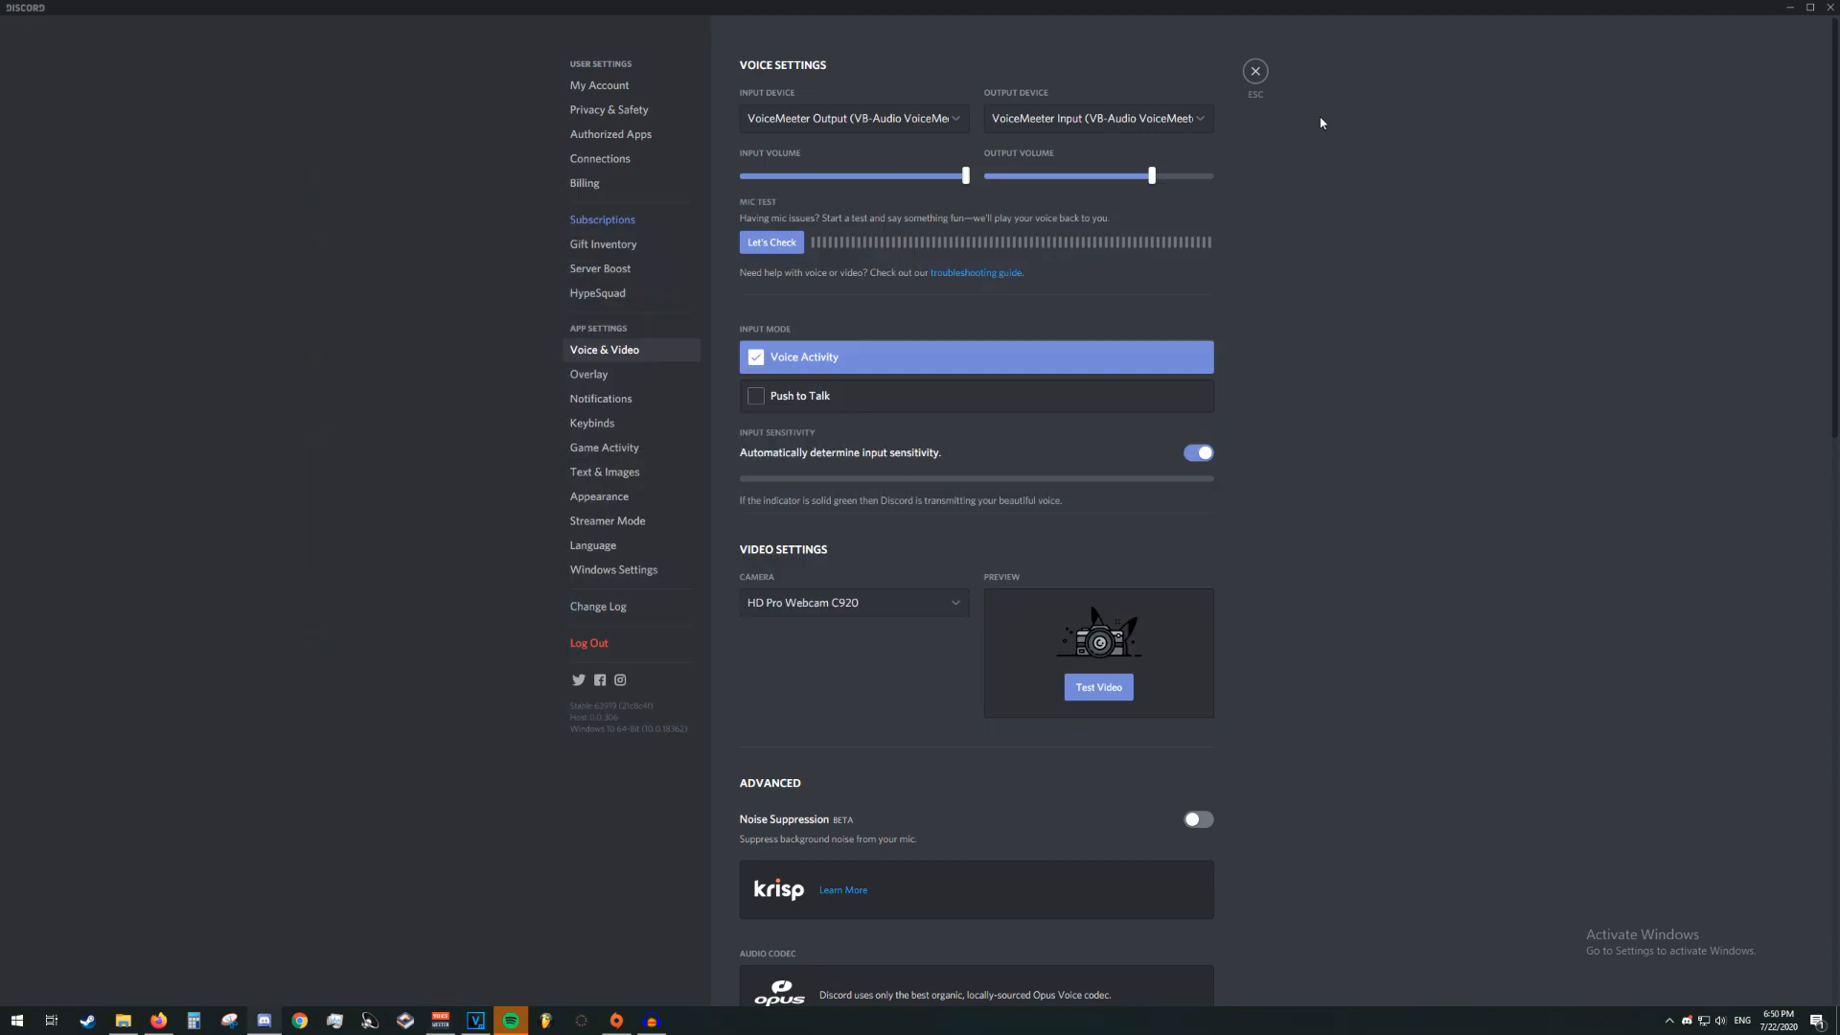
click(440, 1020)
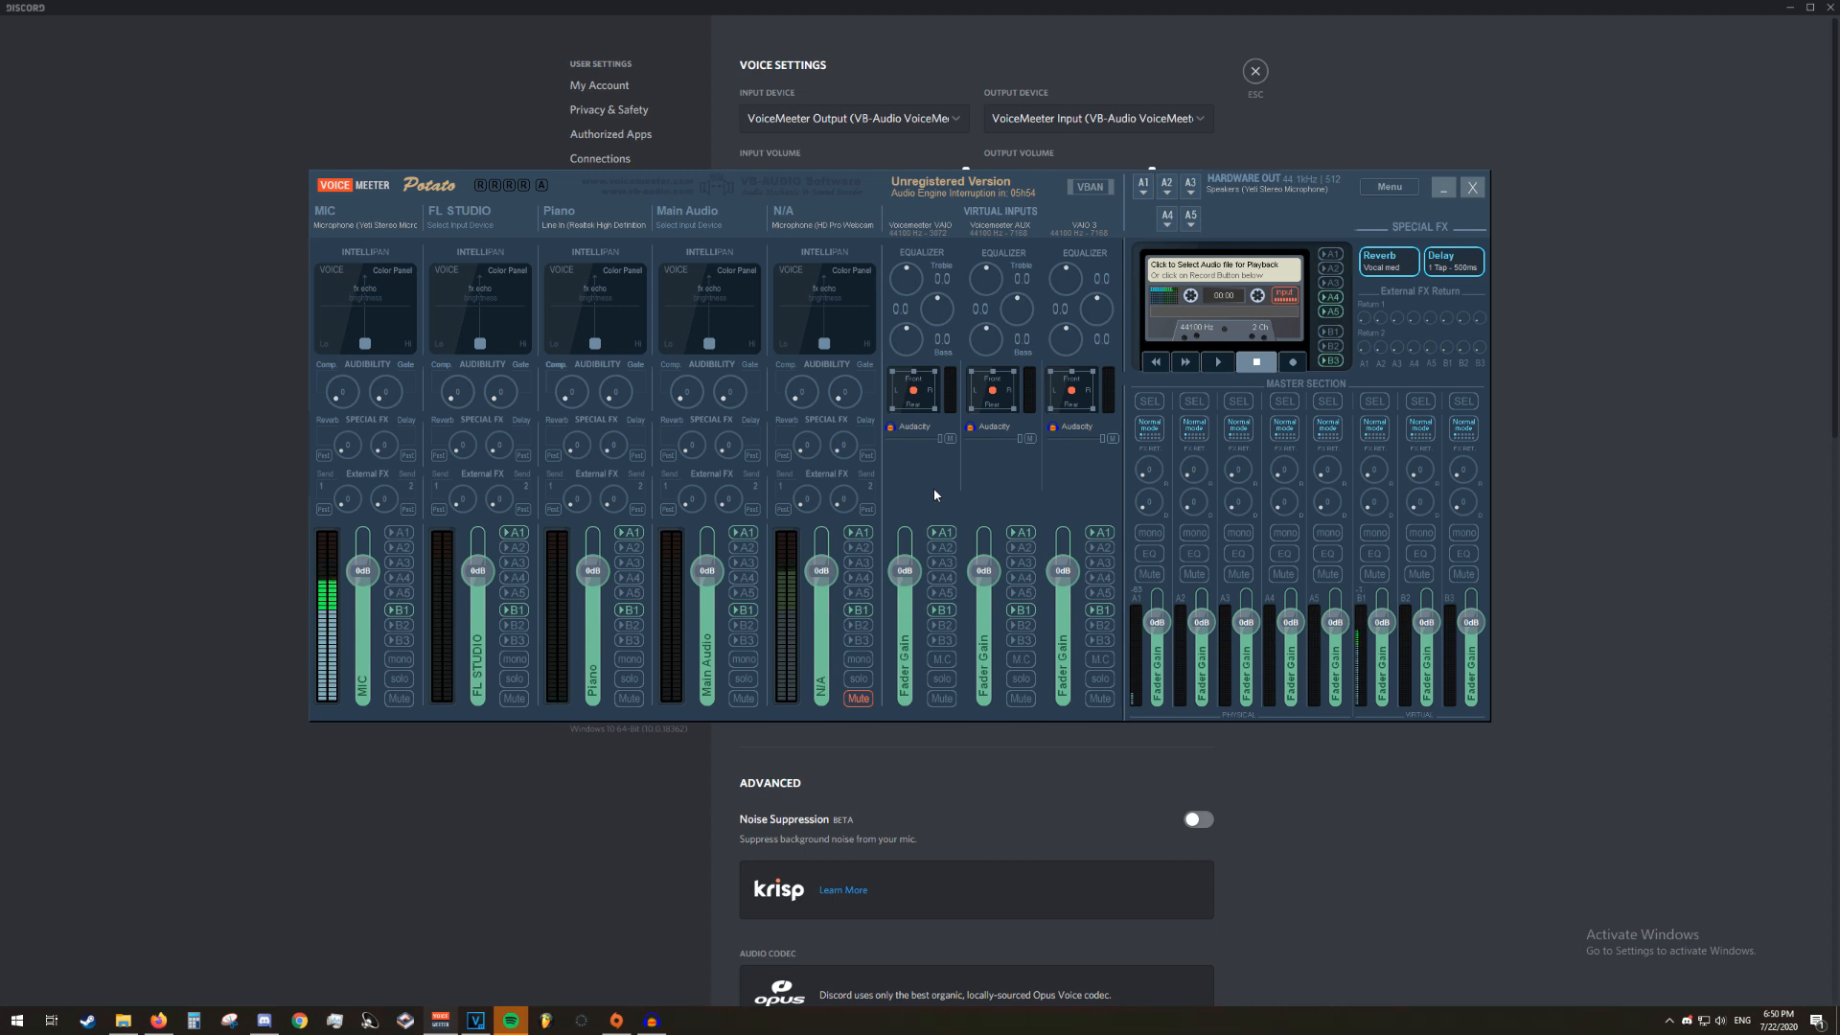
drag(906, 570, 918, 612)
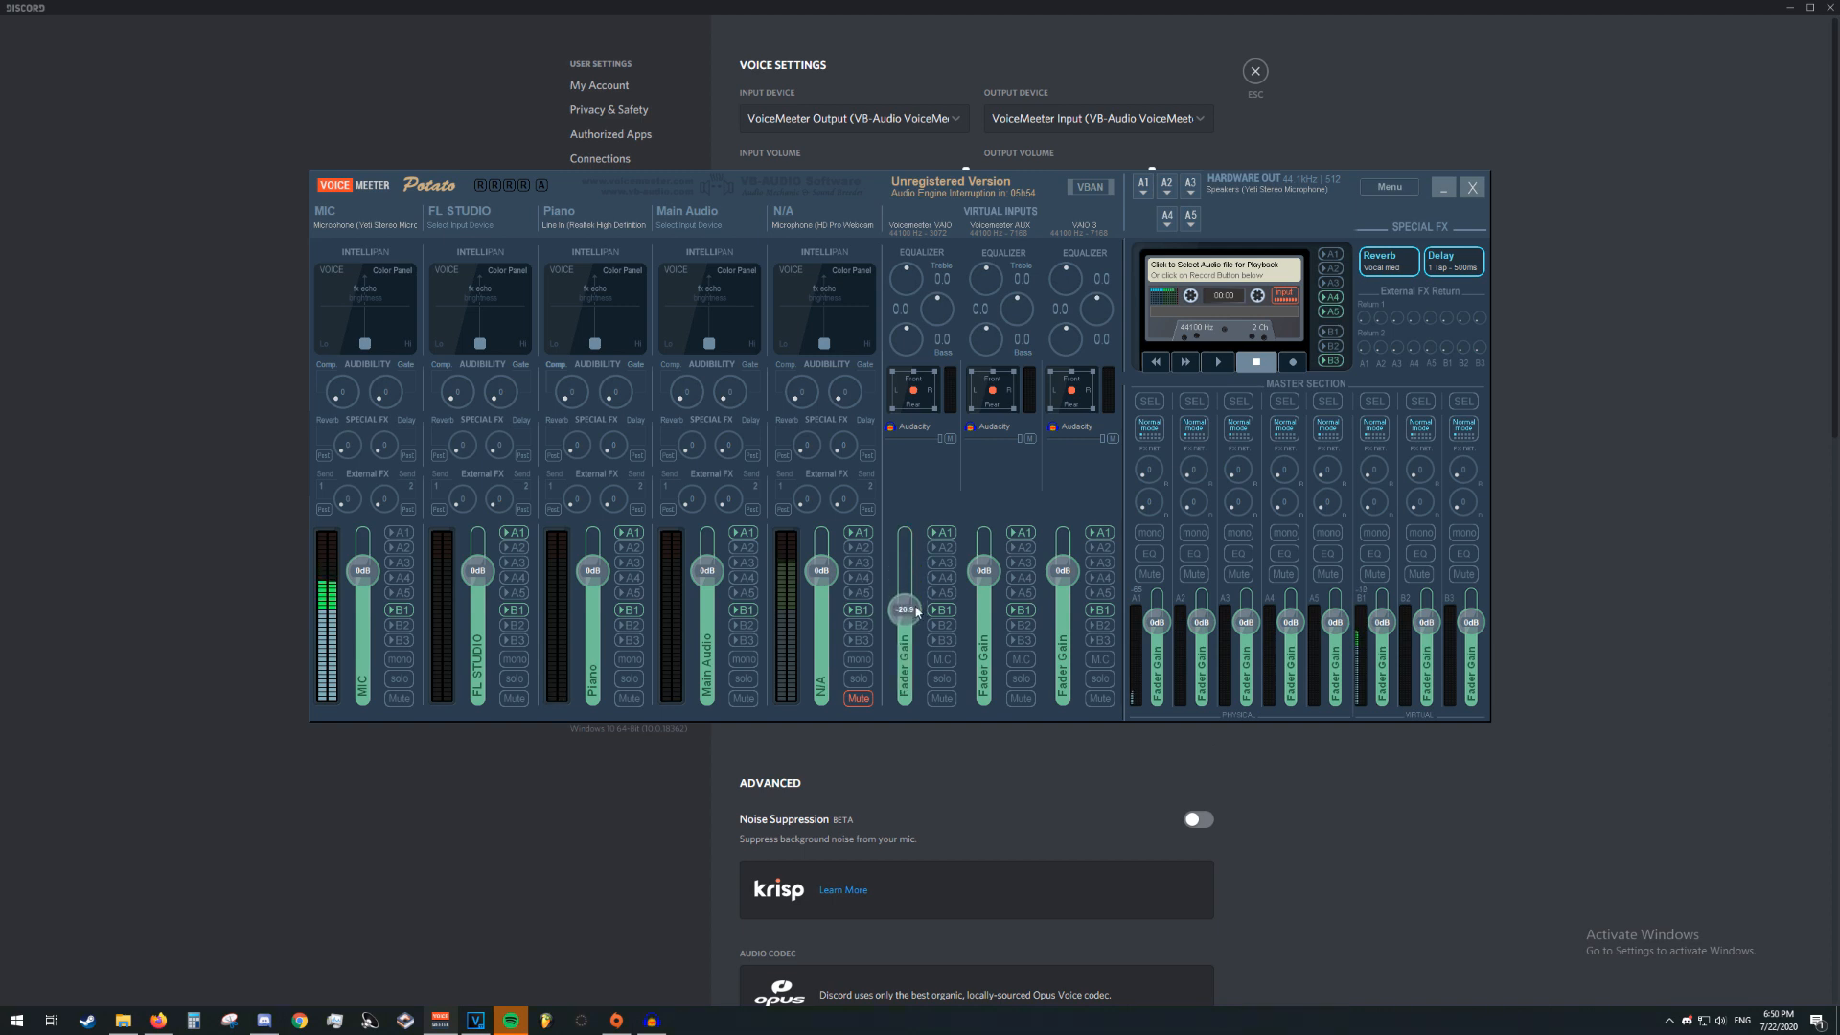
double_click(907, 610)
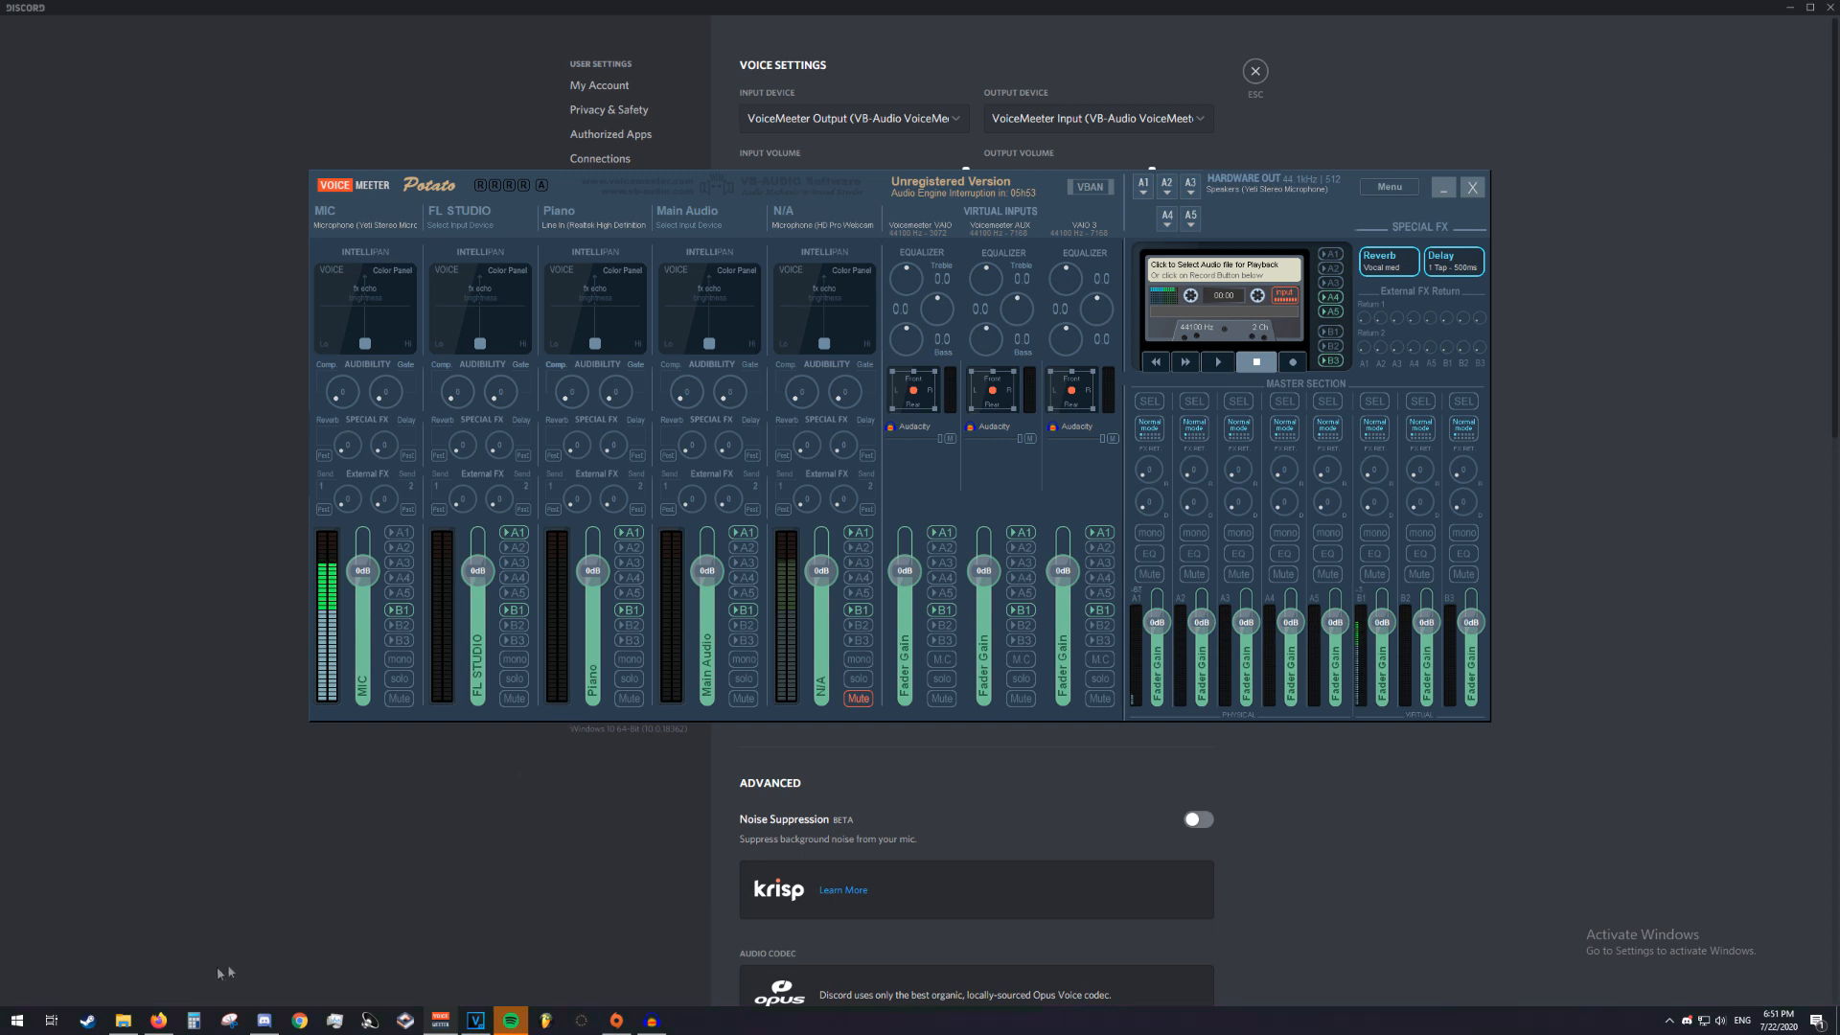
Switch to Firefox and open the Virtual Audio Cable page on the VB-Audio website
click(159, 1019)
scroll(518, 364, up, 1)
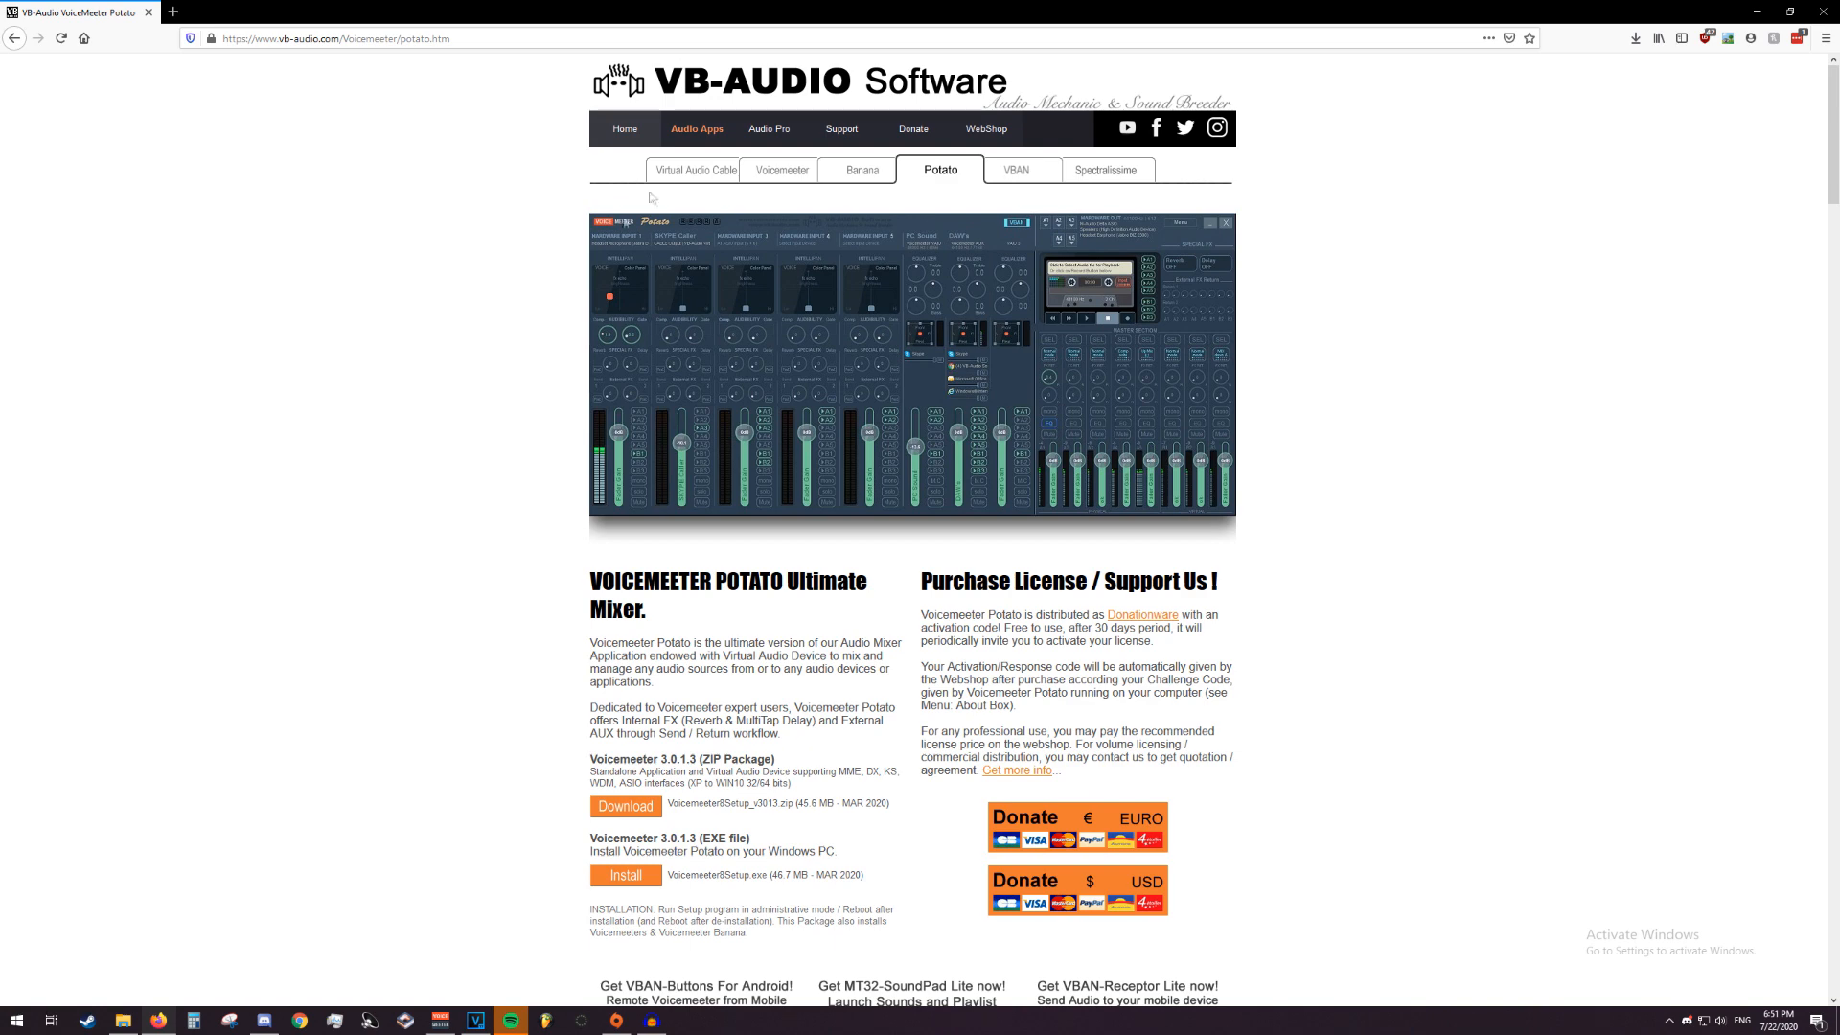
click(710, 177)
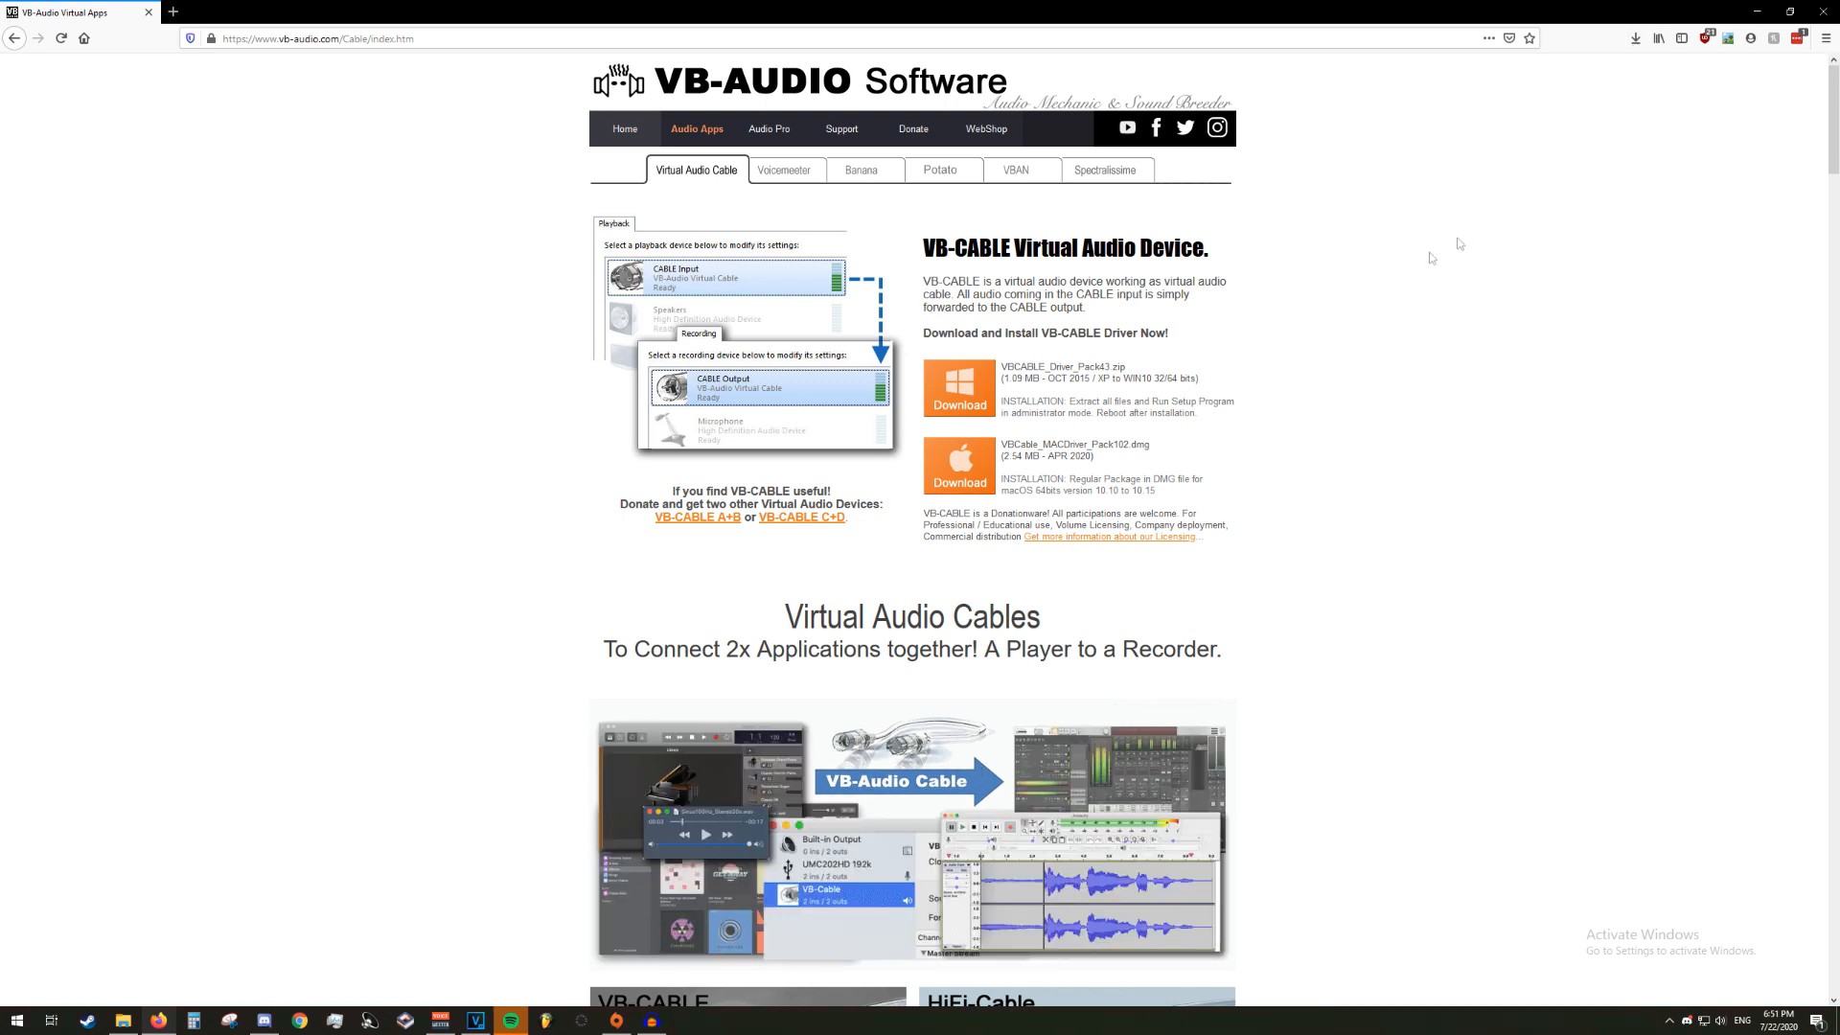
Open the Windows Sound control panel and locate the VB-Audio Virtual Cable's CABLE Output among the recording devices
right_click(1720, 1021)
click(1711, 936)
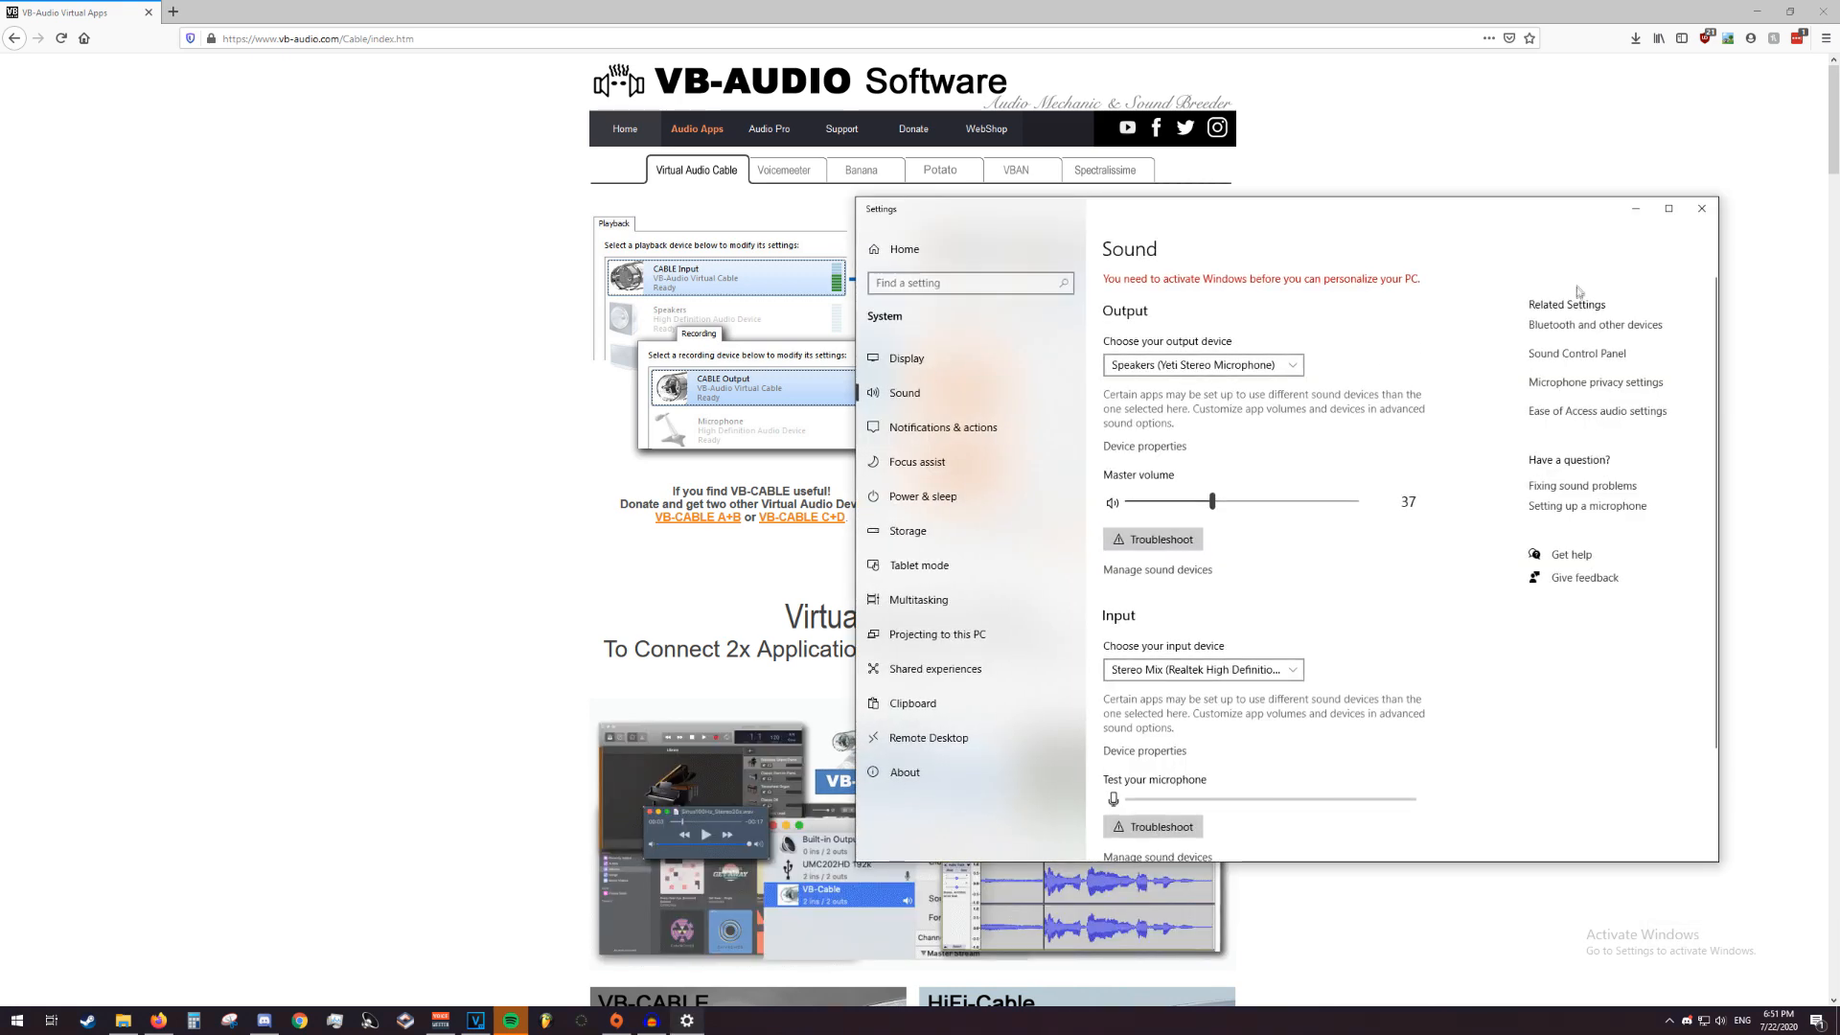
click(1575, 354)
drag(1284, 214, 1432, 263)
drag(377, 255, 341, 191)
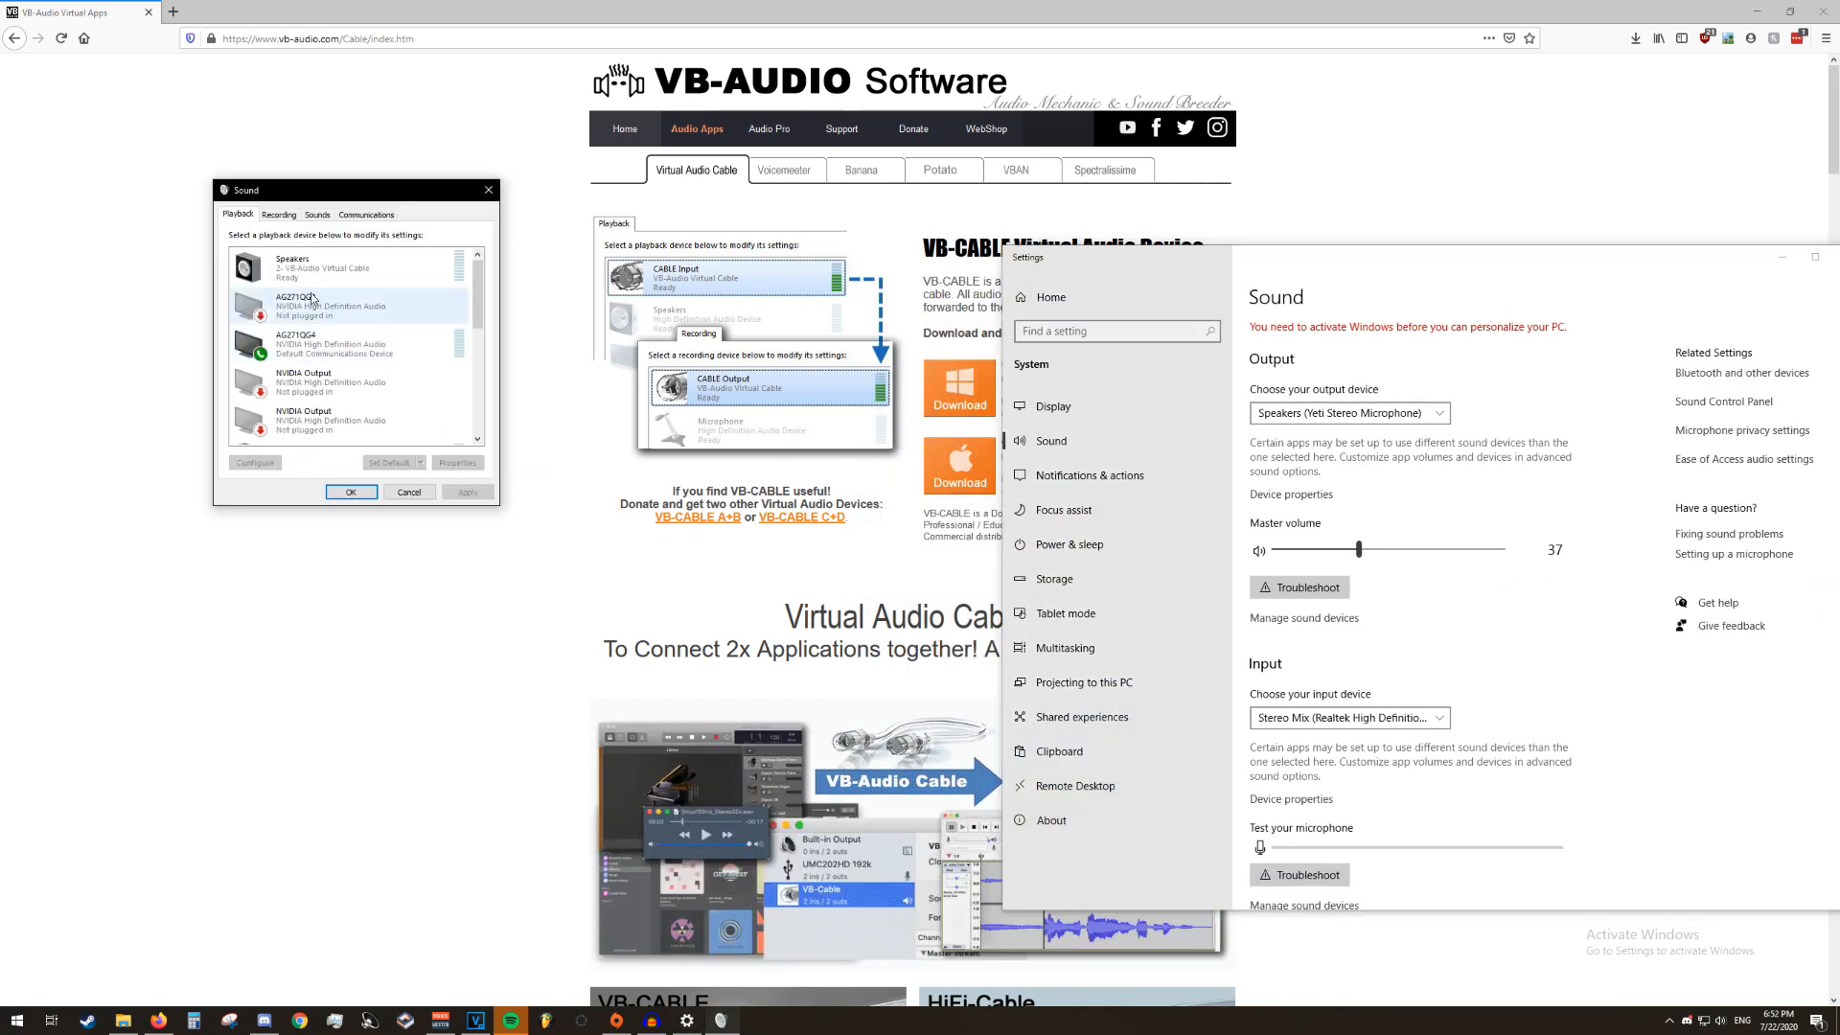
click(285, 216)
drag(481, 292, 481, 342)
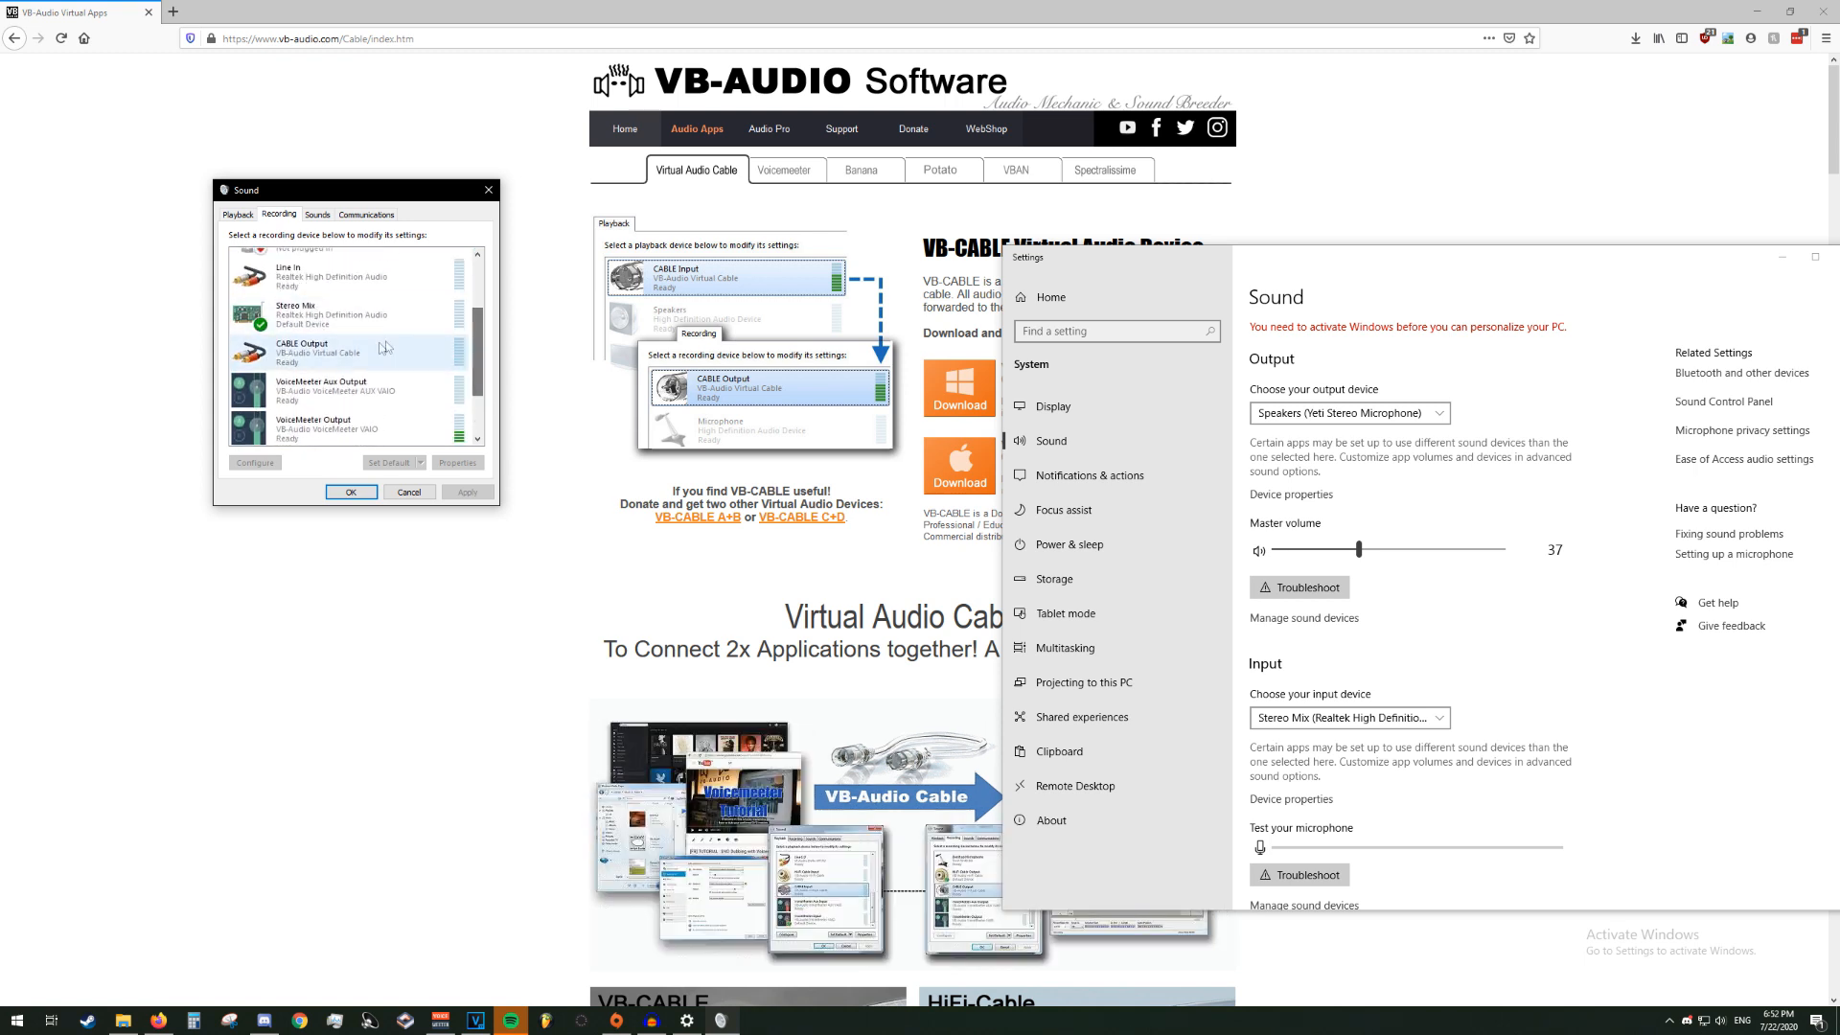
click(393, 348)
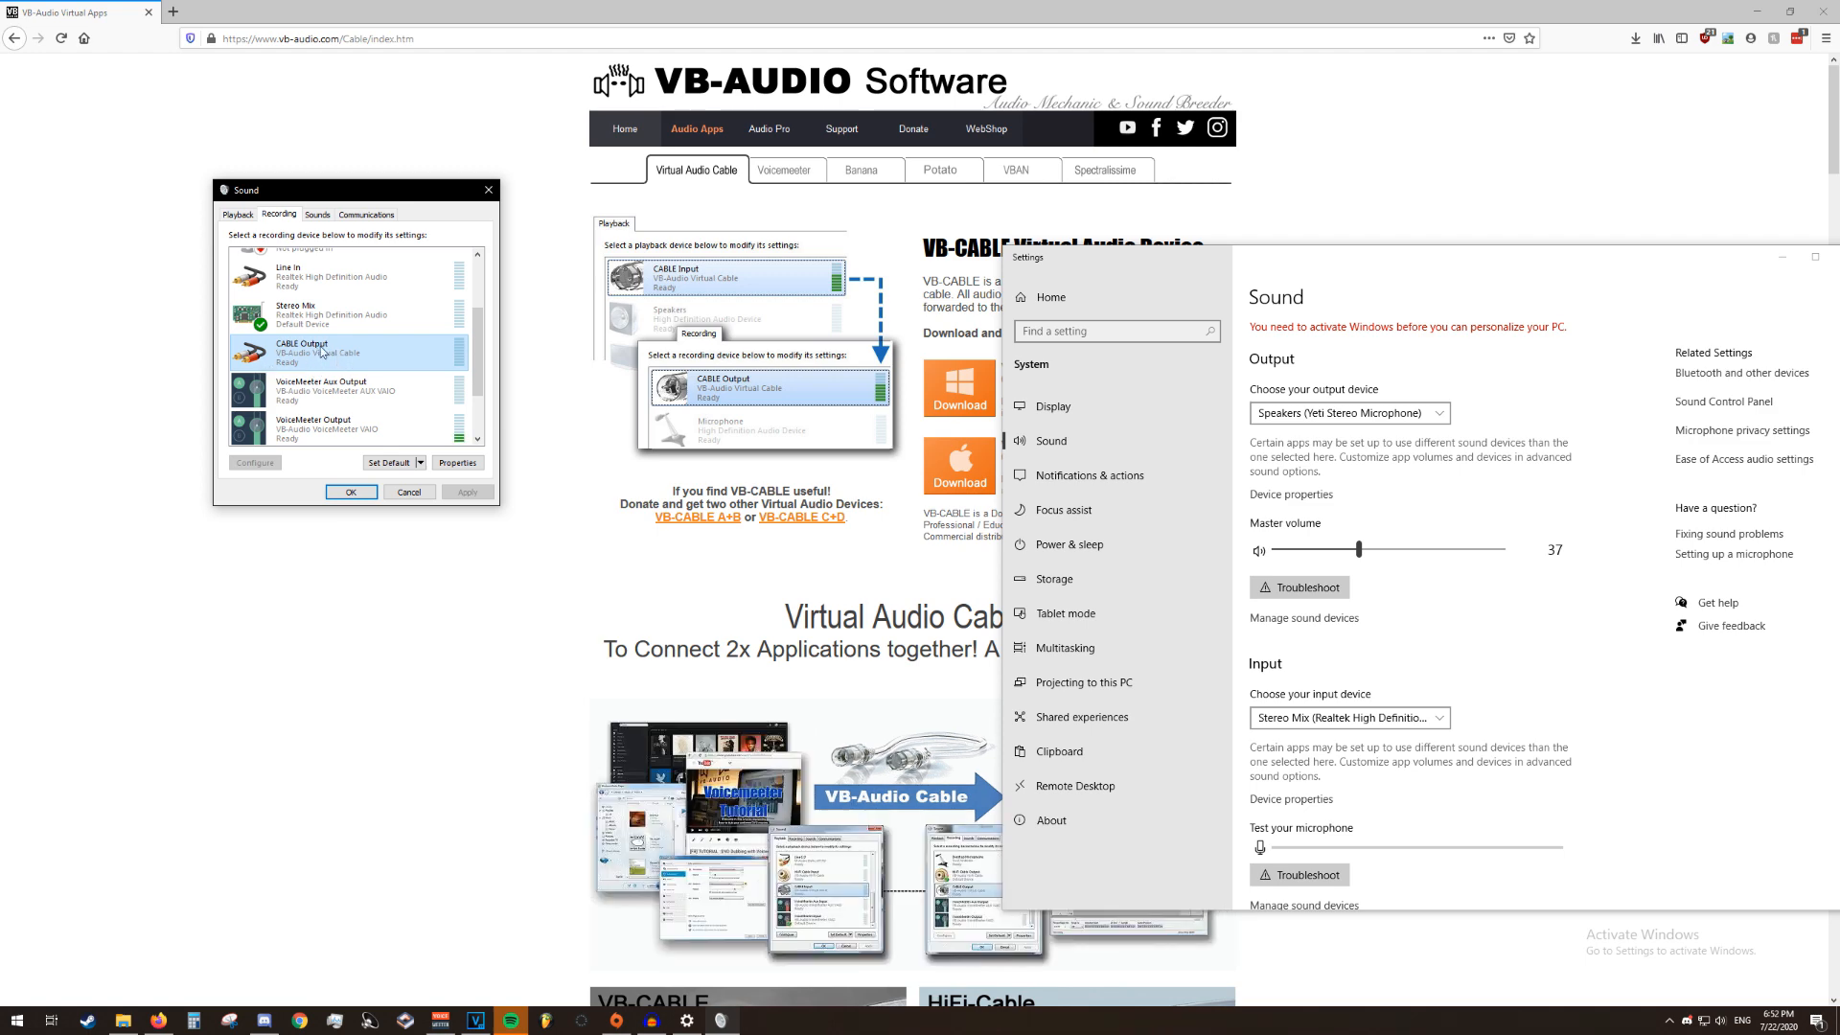
scroll(340, 355, up, 2)
scroll(345, 375, down, 1)
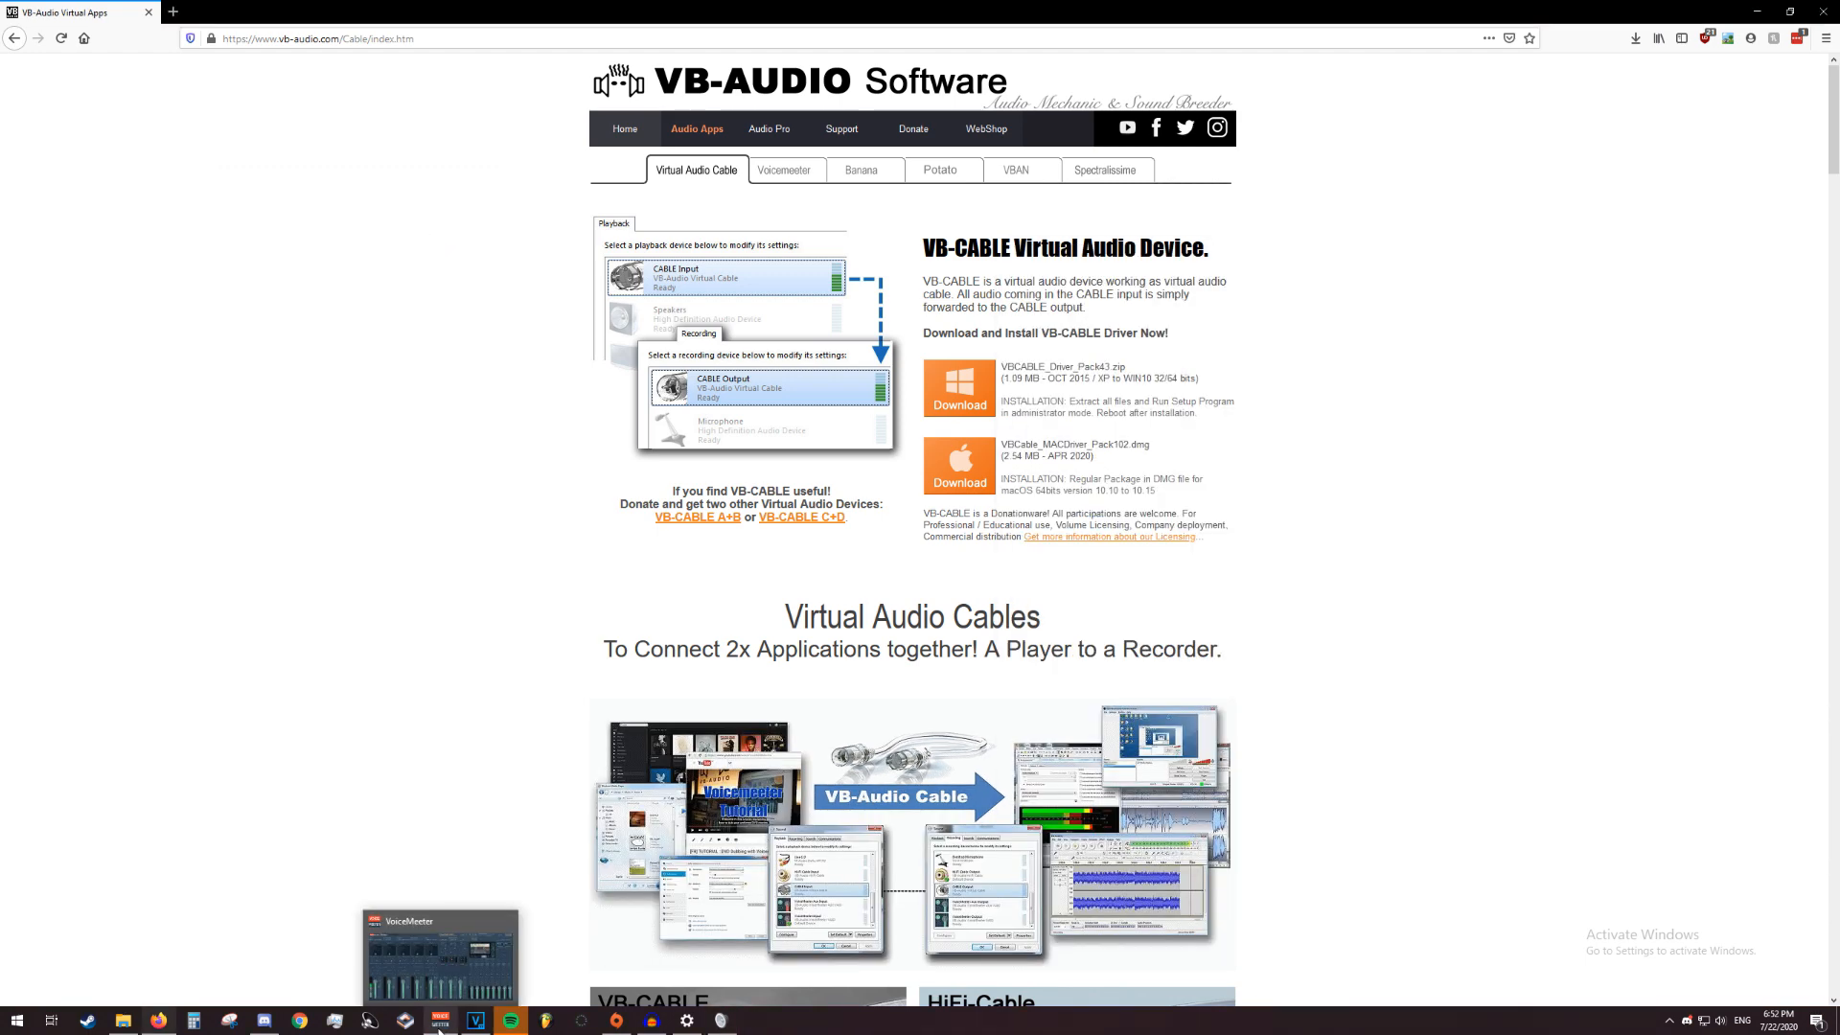
Switch to VoiceMeeter Potato and assign WDM: CABLE Output (VB-Audio Virtual Cable) as the Main Audio strip's input device
click(440, 1020)
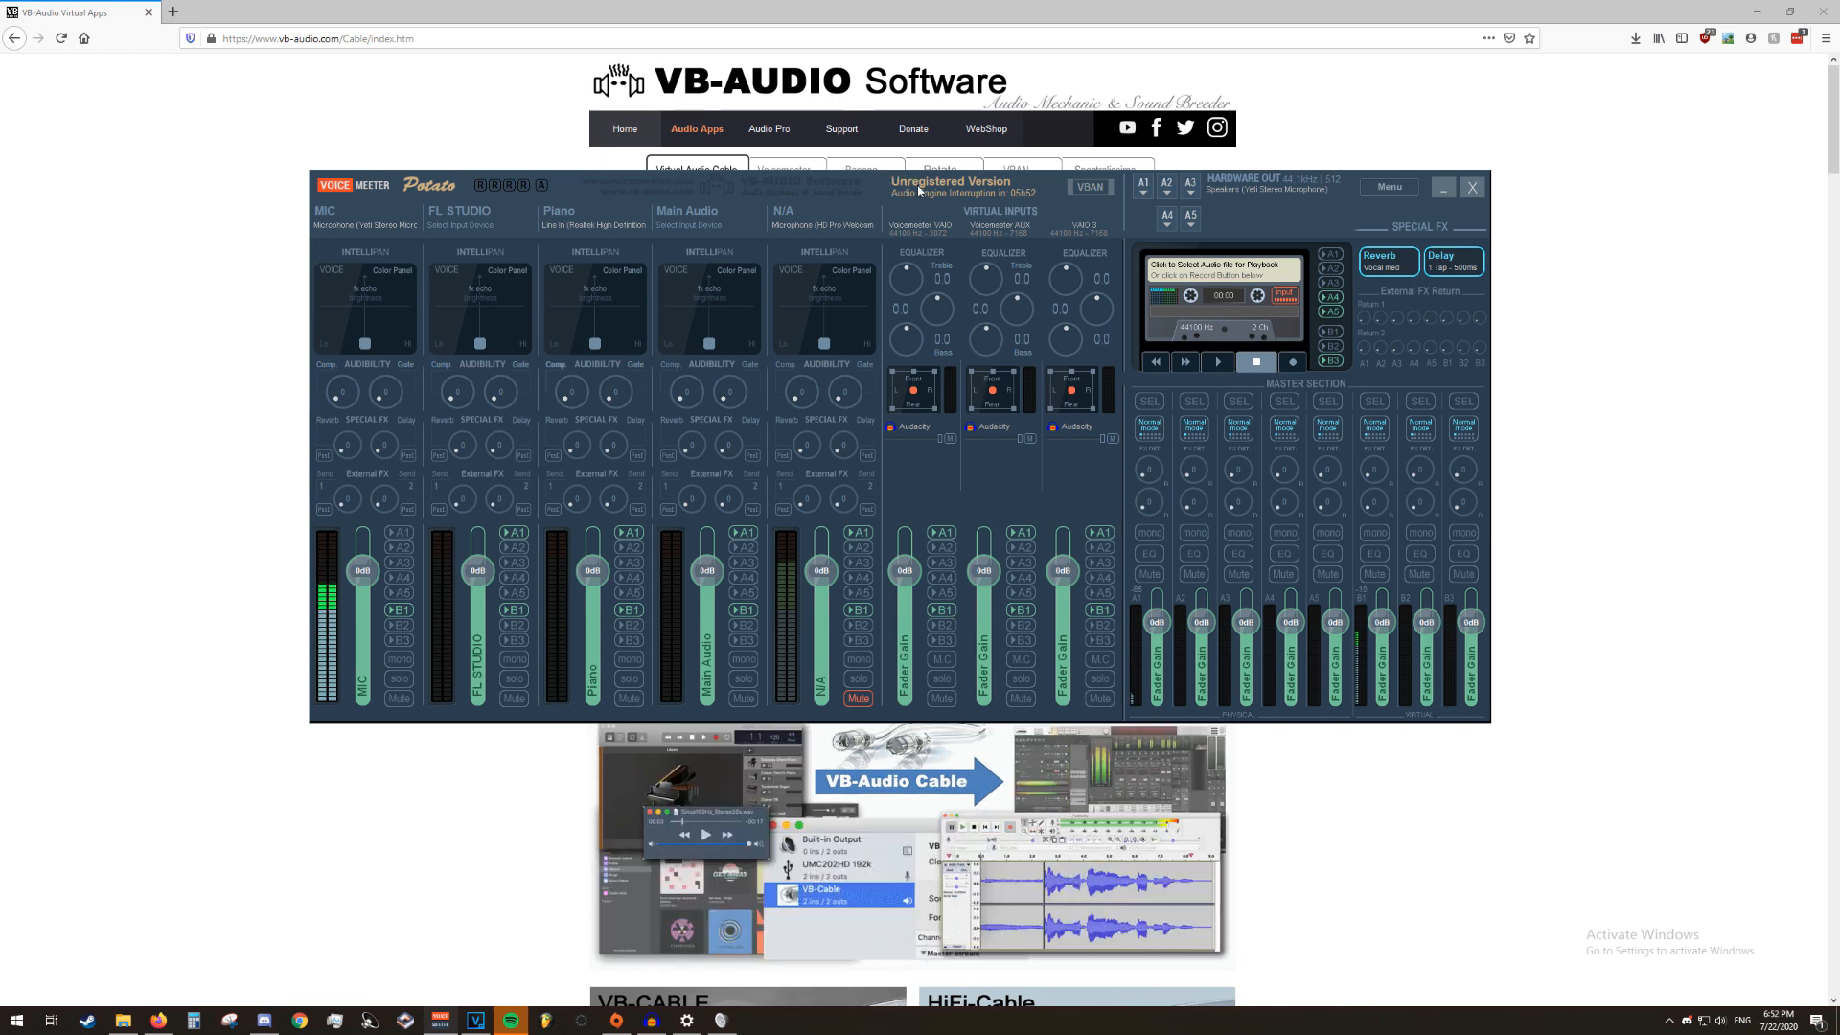
click(701, 223)
click(714, 219)
click(718, 216)
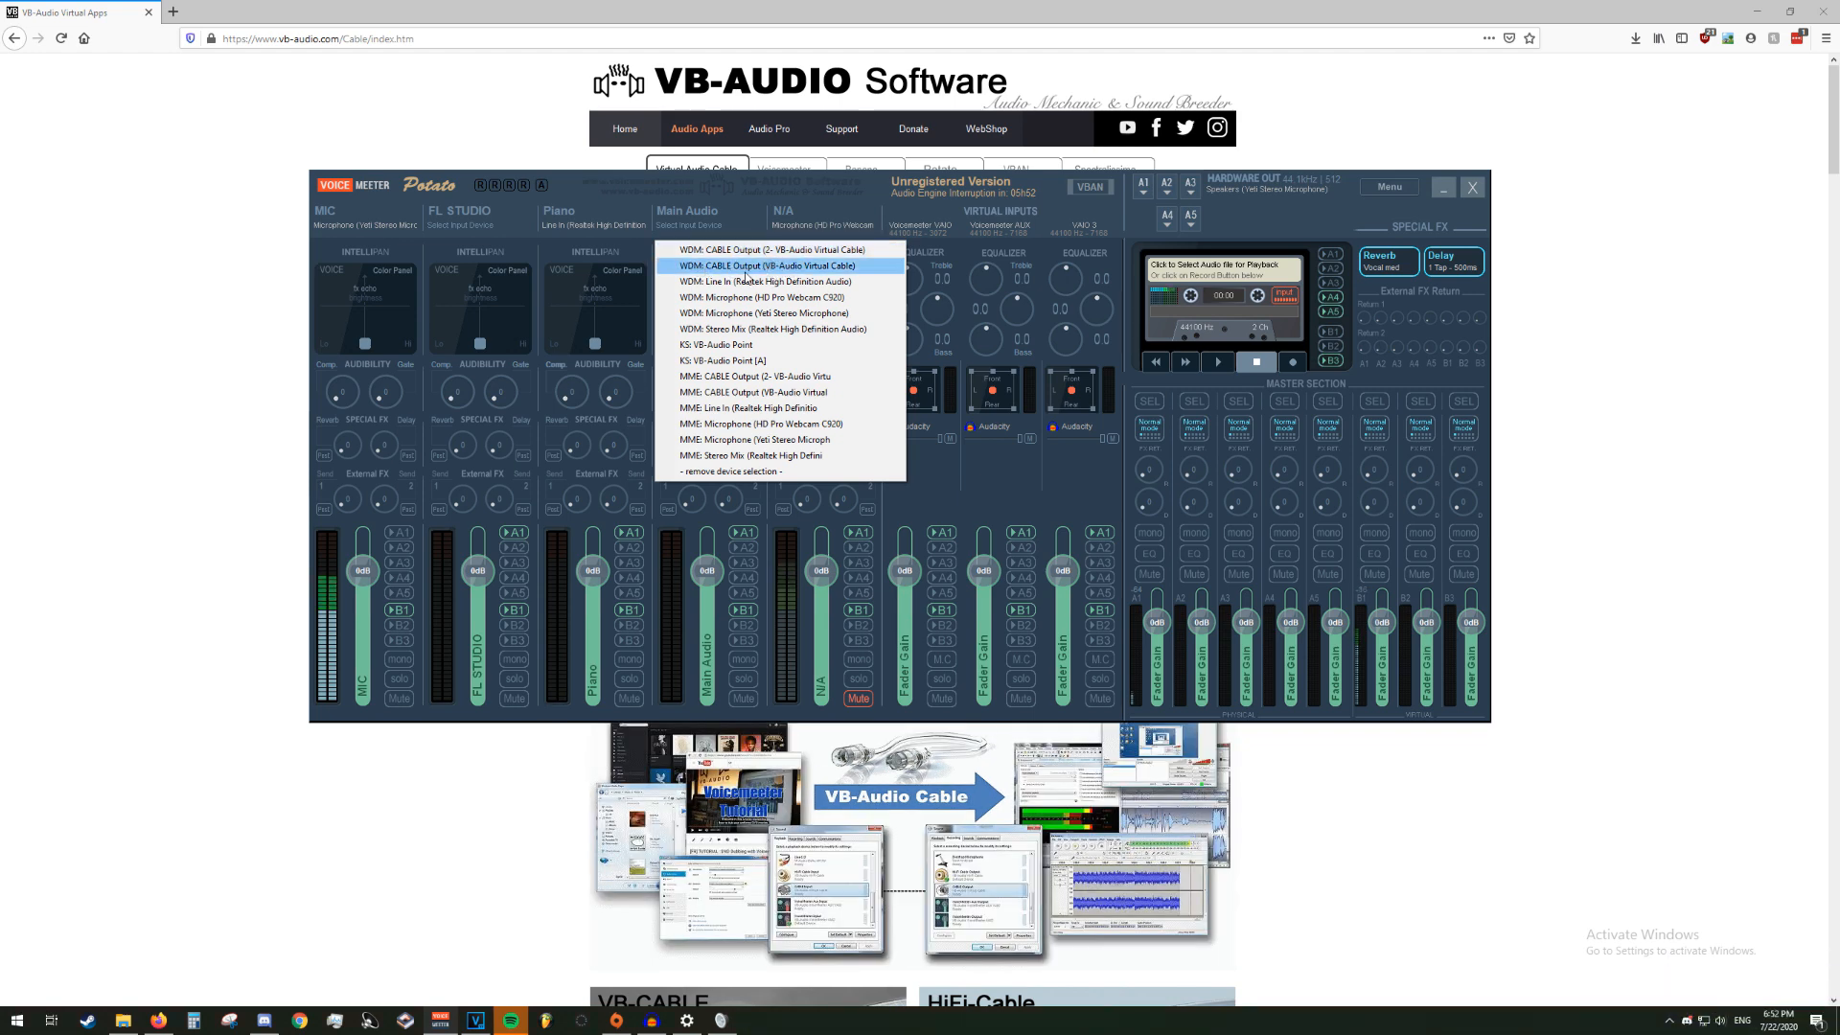
click(747, 267)
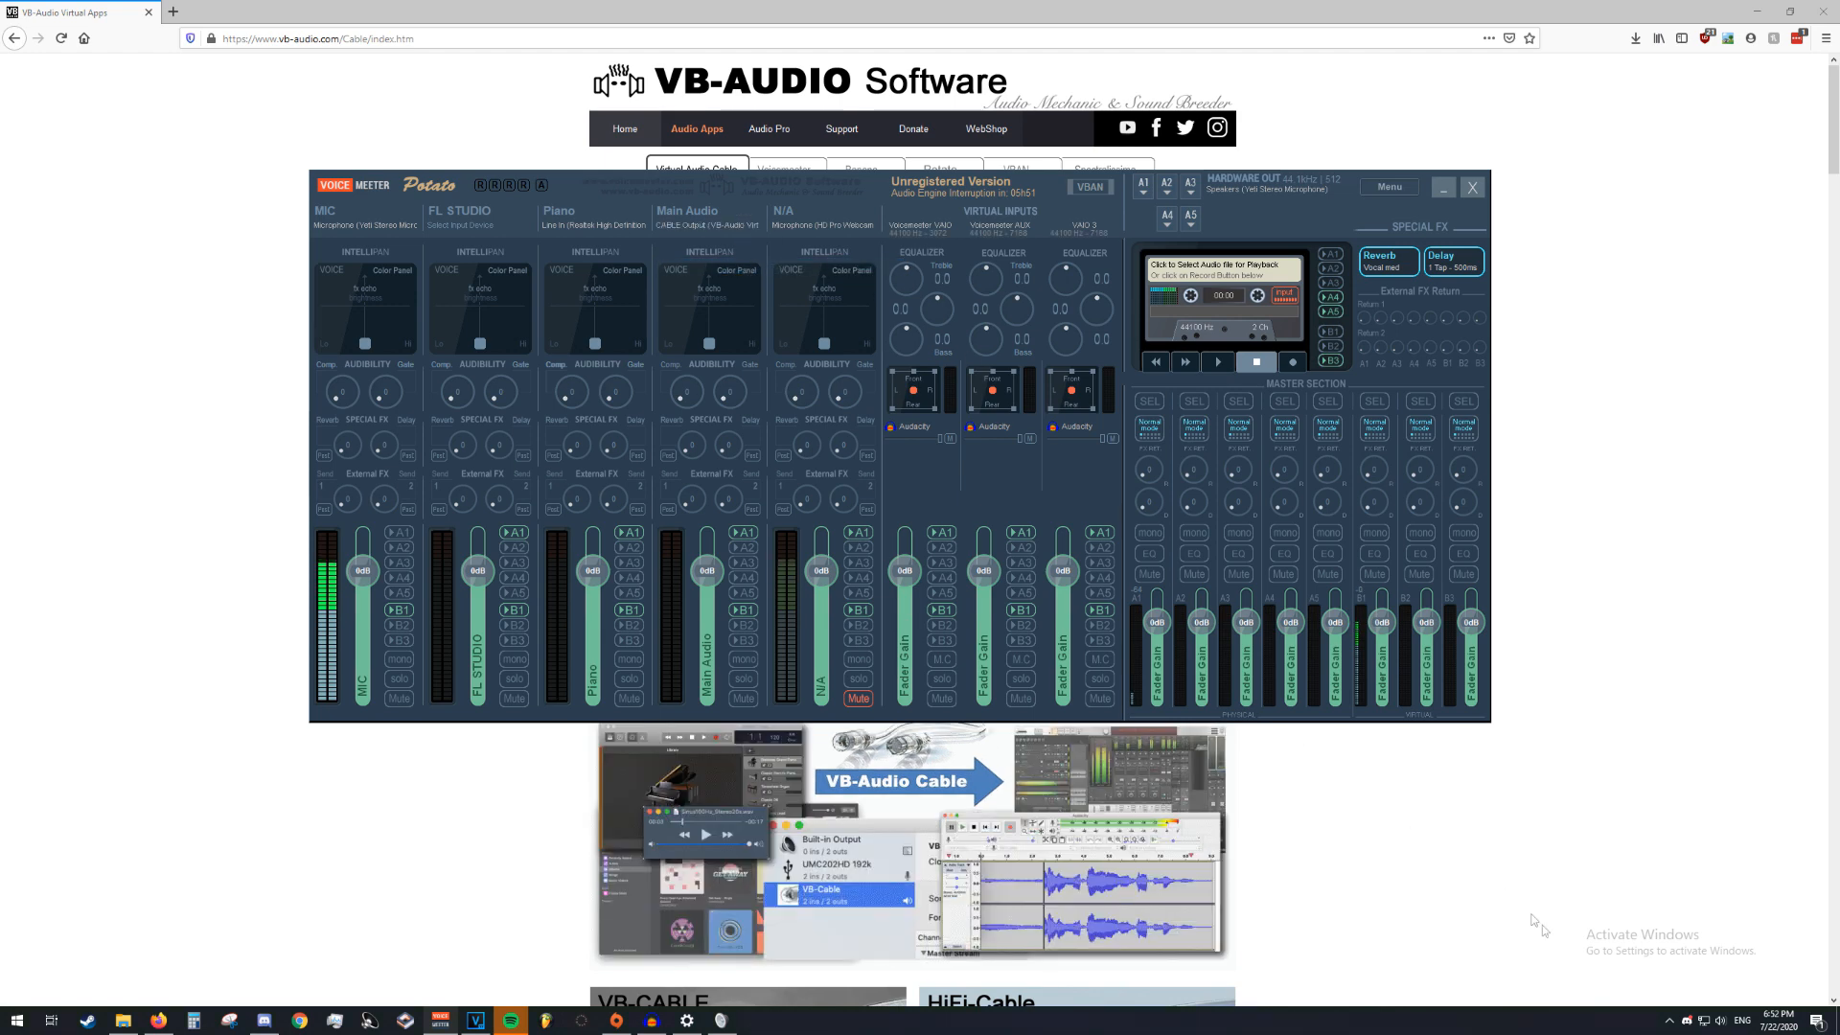
Set the Windows playback device to Speakers (VB-Audio Virtual Cable)
click(1721, 1022)
click(1756, 951)
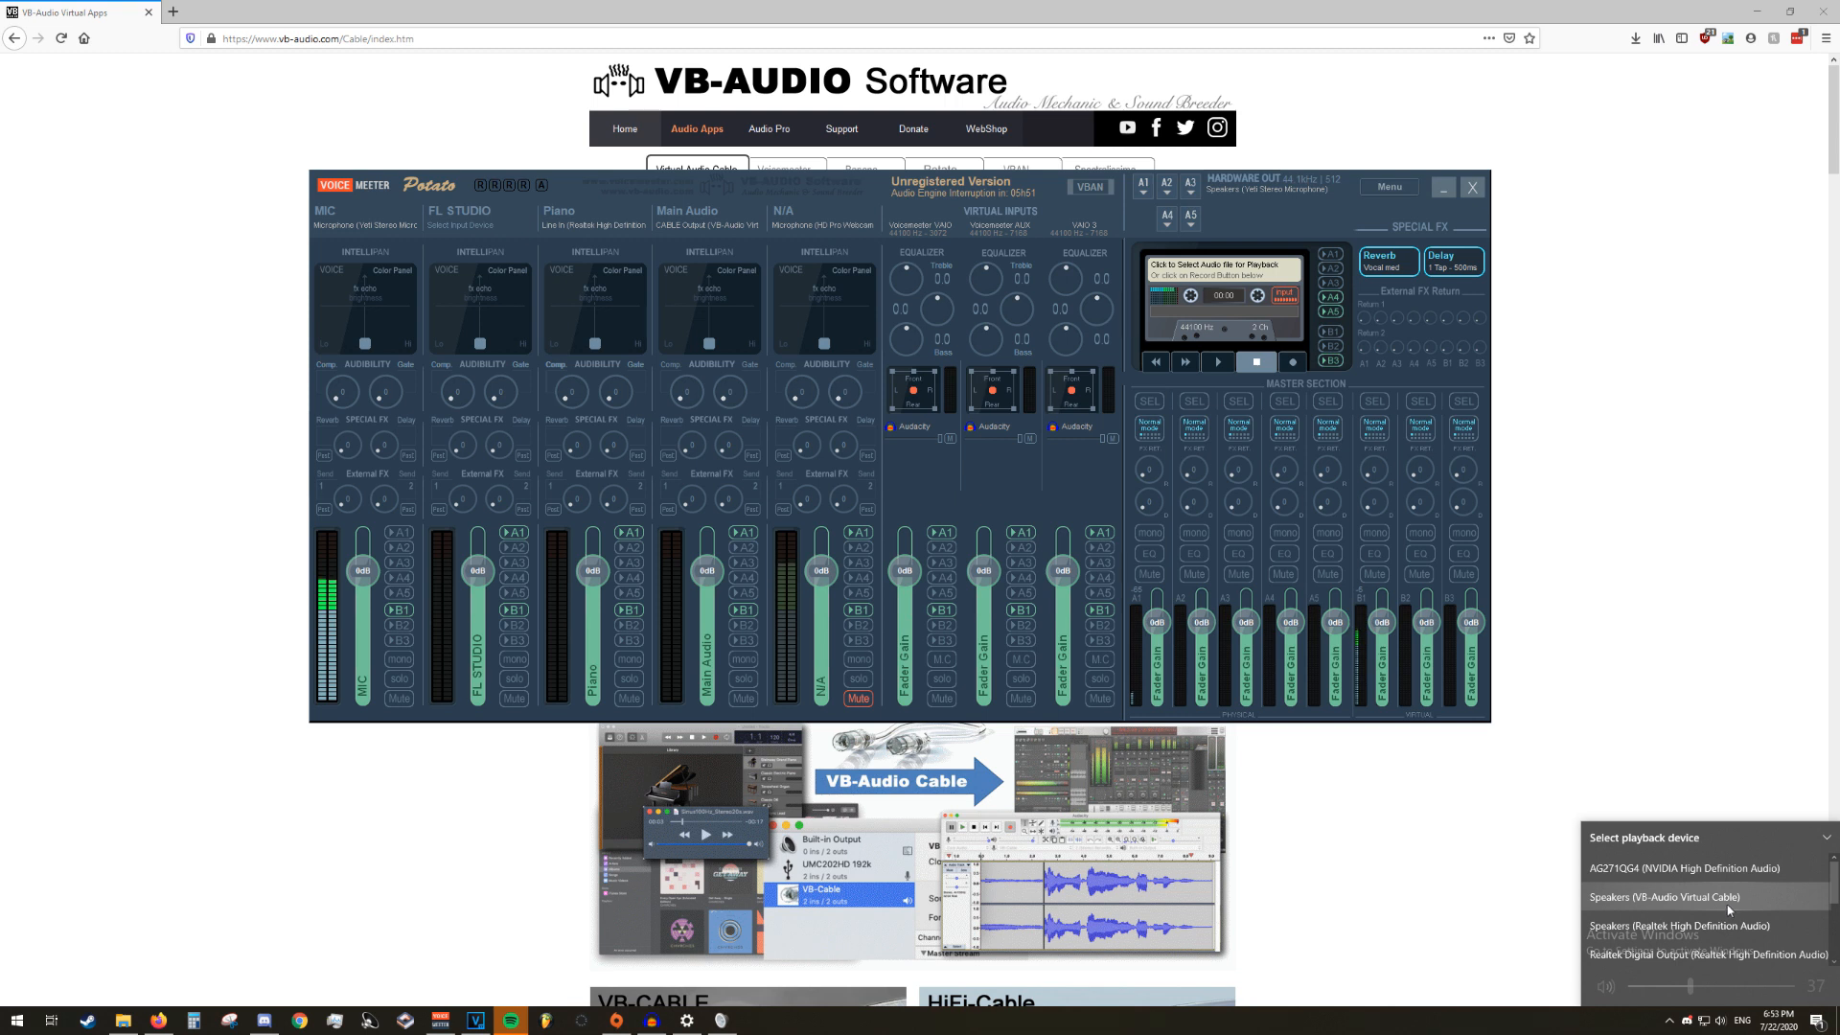
click(1728, 901)
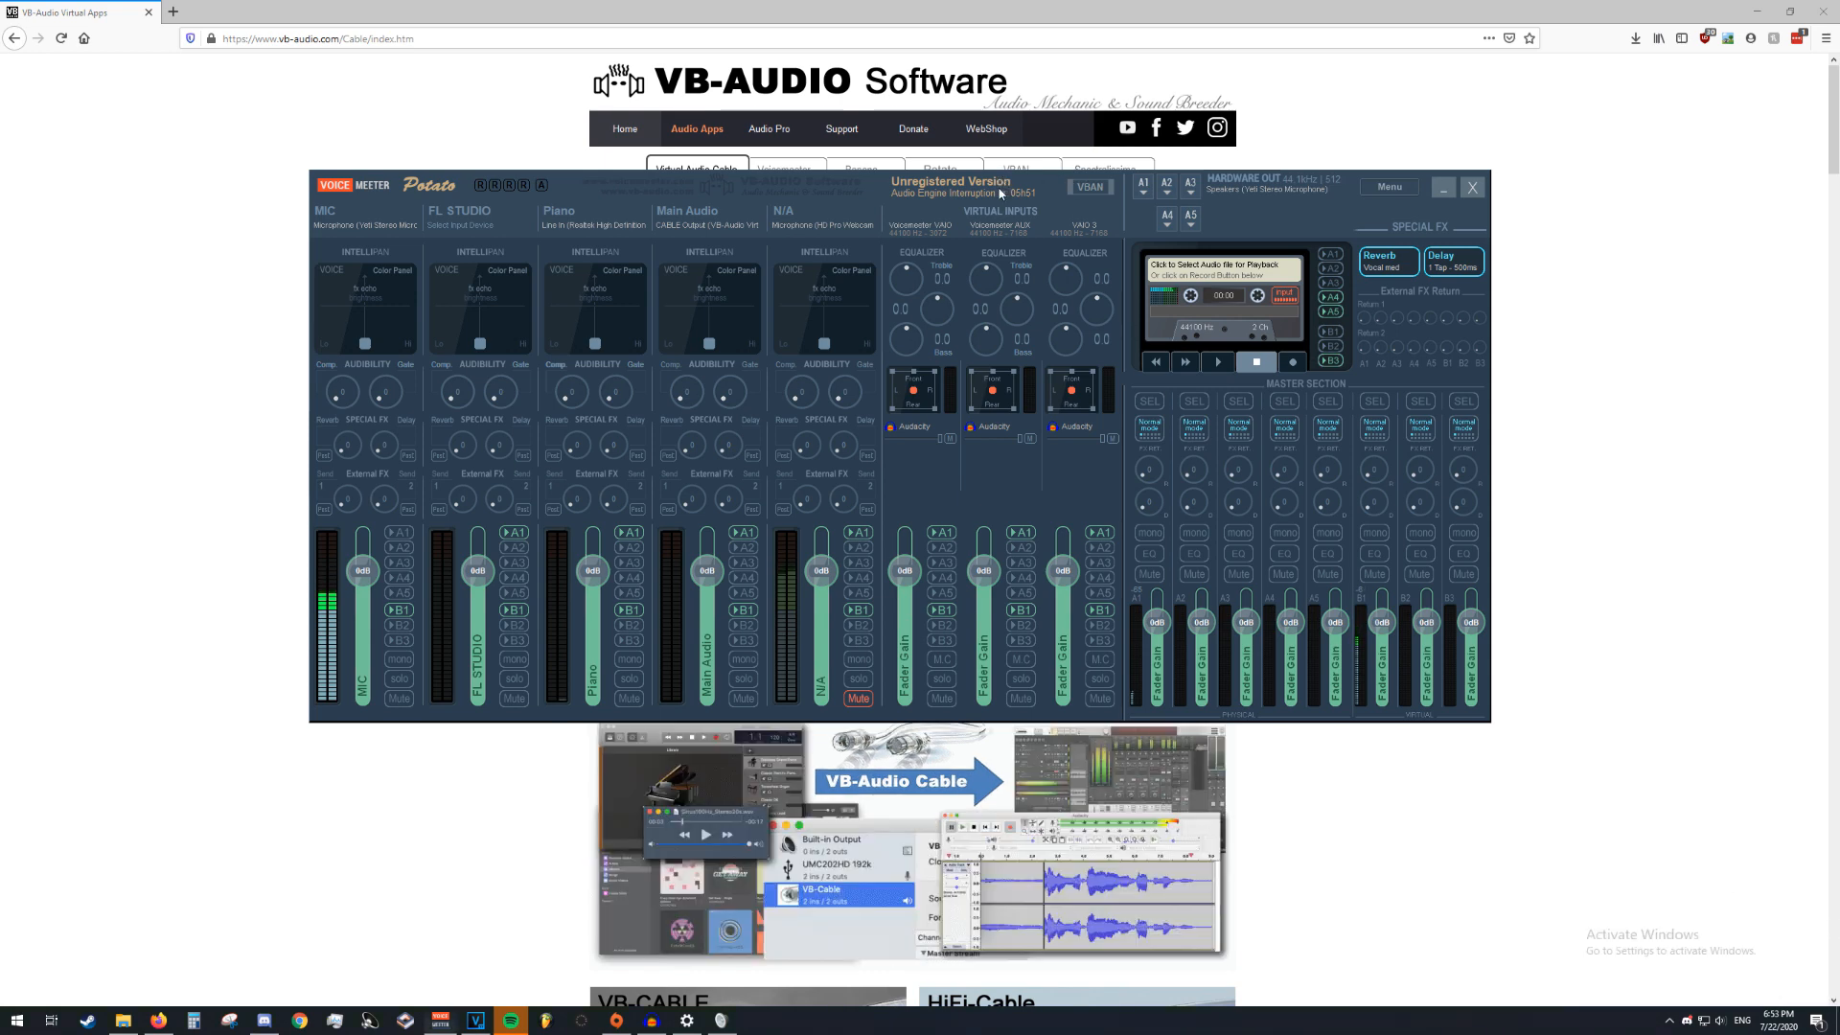
Open YouTube in a new Firefox tab
click(173, 12)
text(youtube.com/)
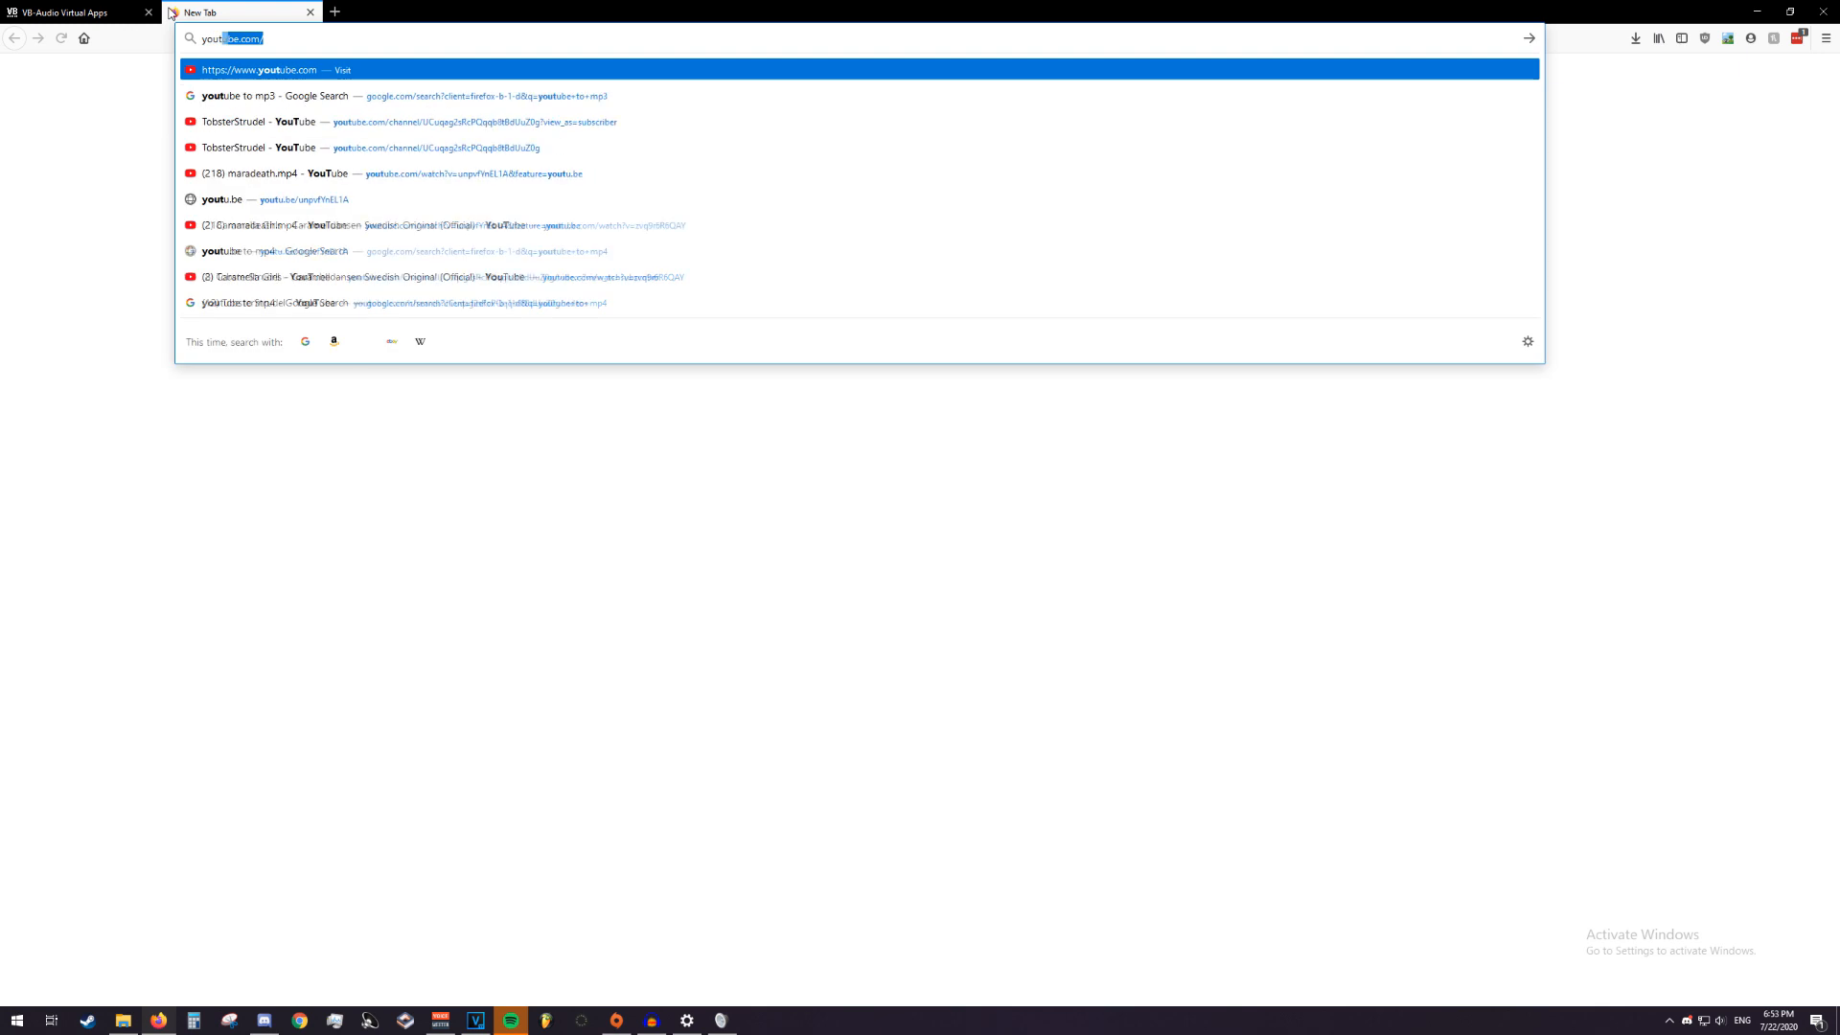
key(Return)
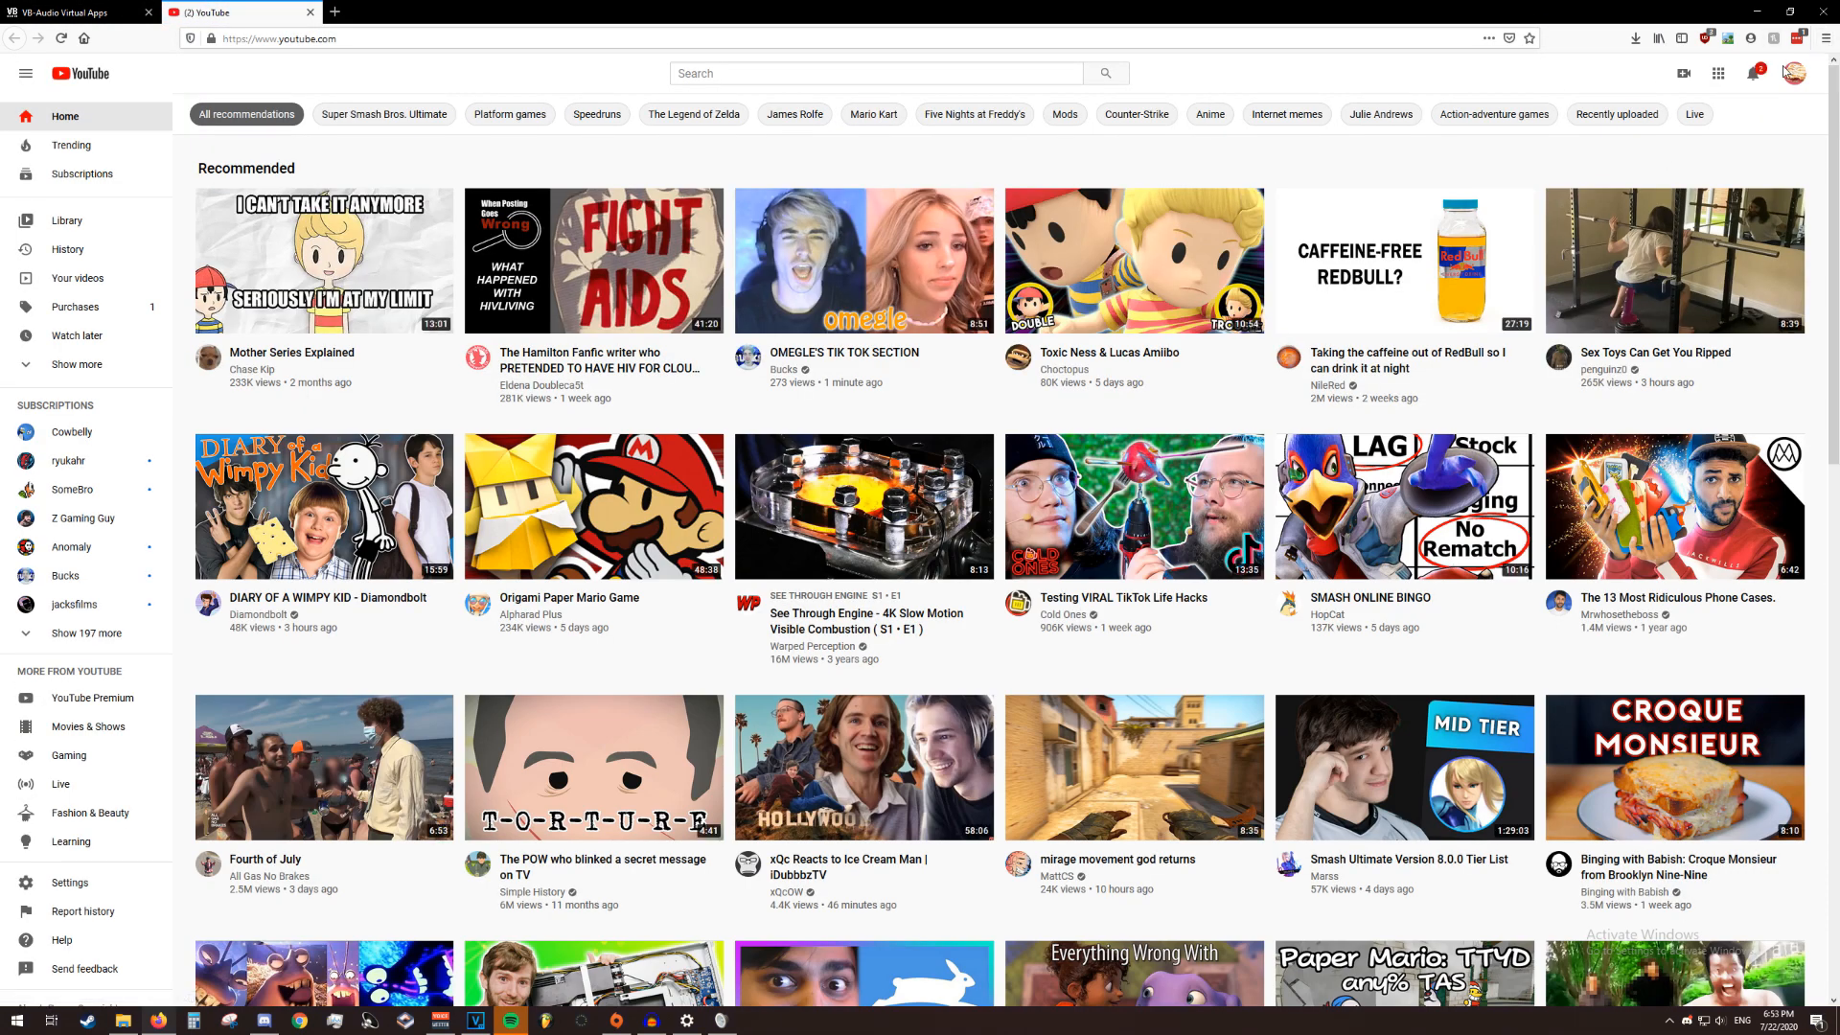
Play "I let my viewers decide what I play" from the account's own channel and skip ahead to about 0:16
click(1794, 73)
click(1658, 175)
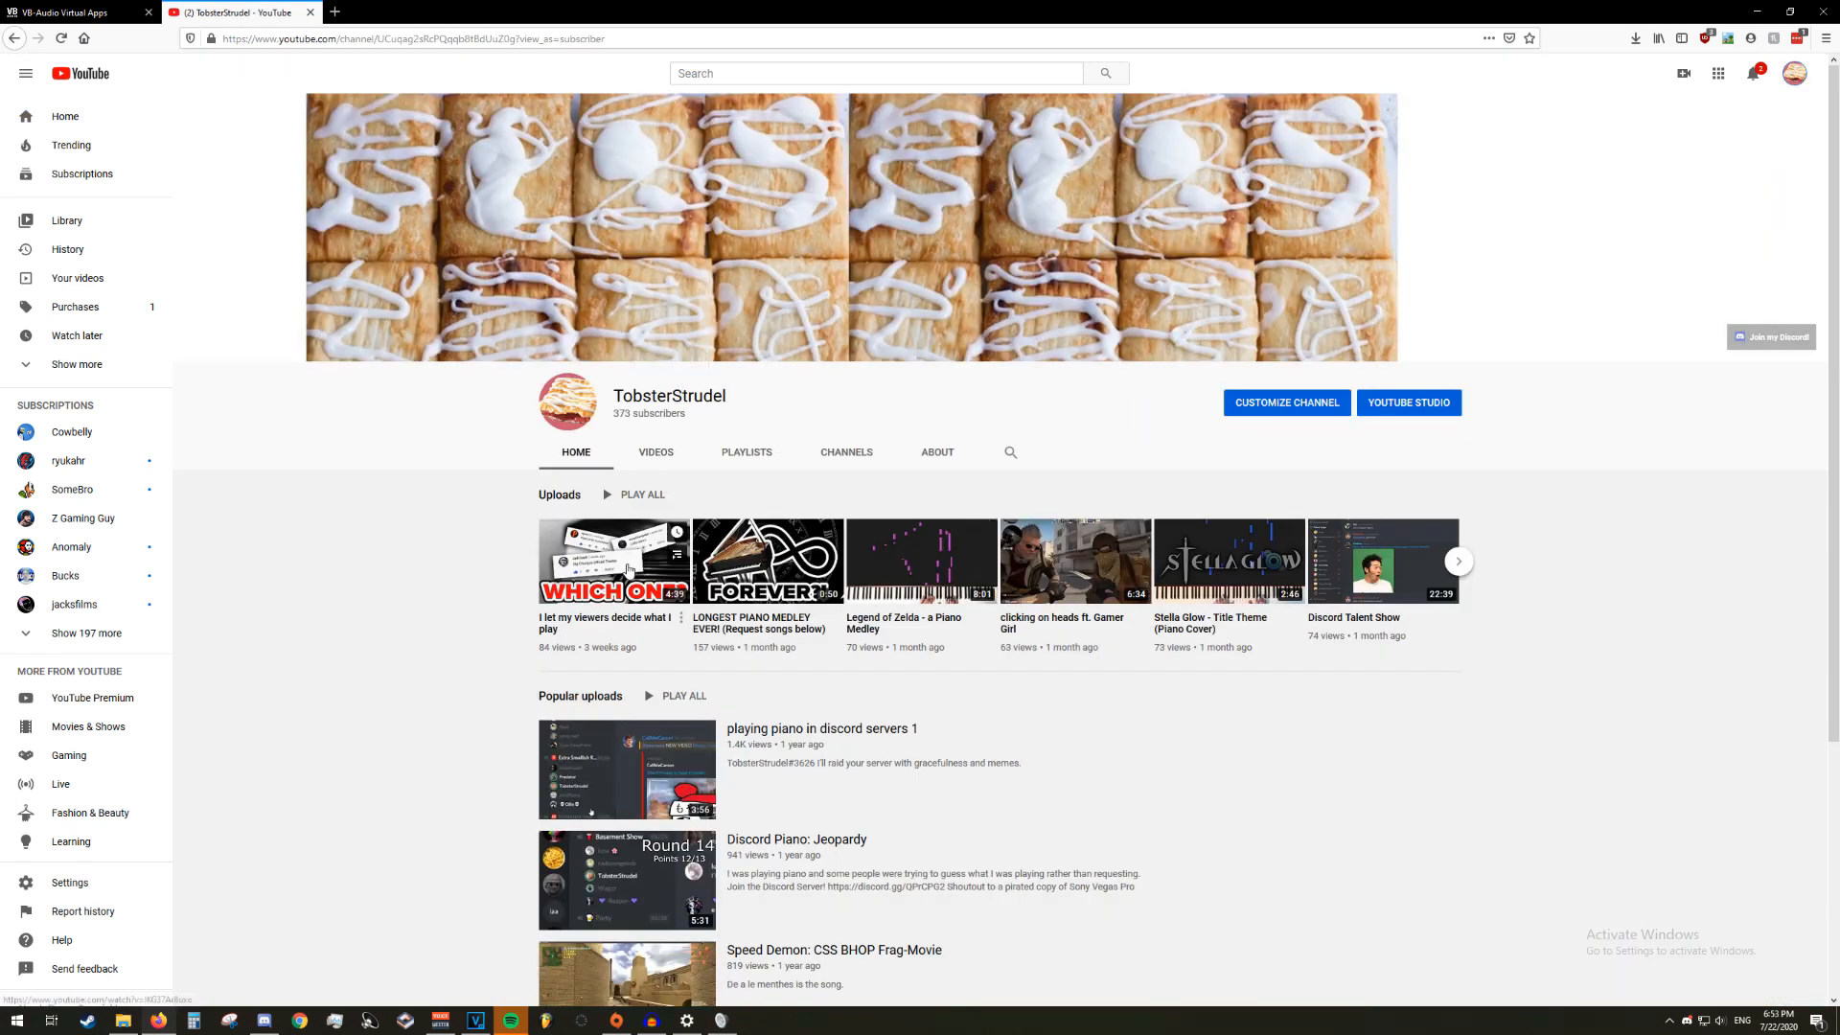
click(614, 575)
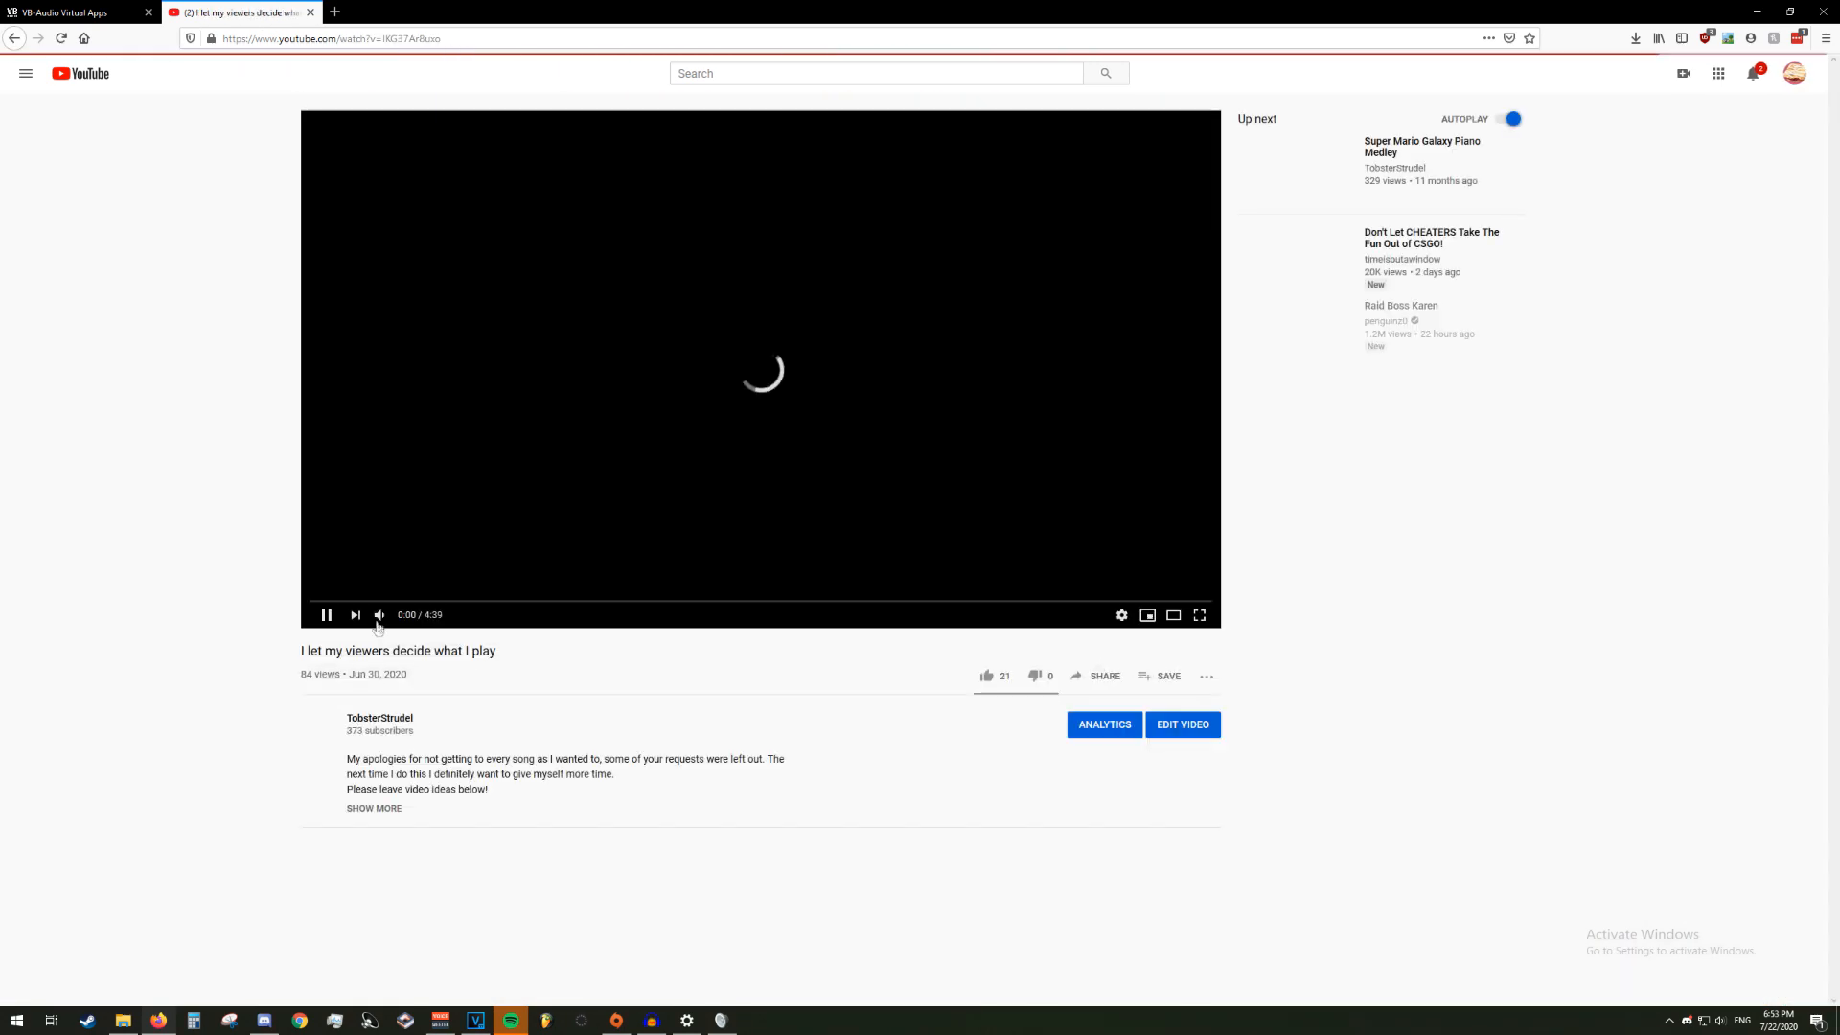
click(362, 602)
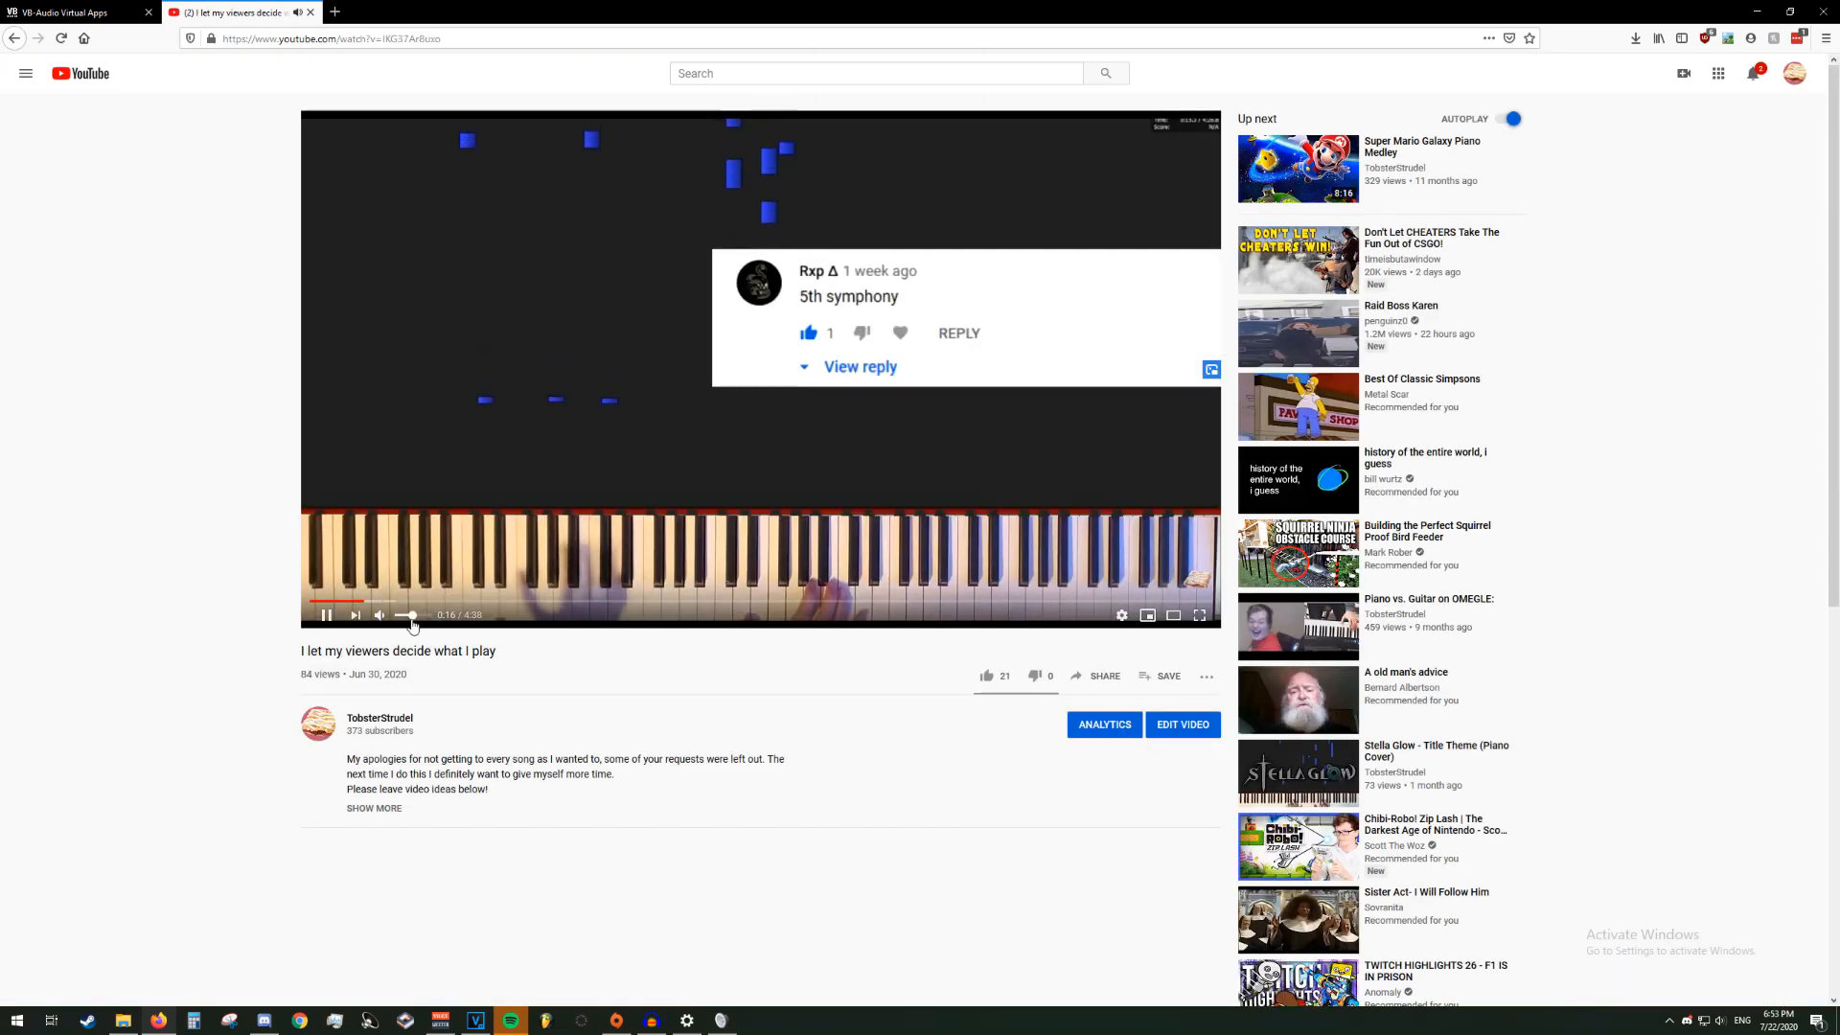
Check the VoiceMeeter levels and Discord's input sensitivity meter, toggling automatic sensitivity off and back on, and return to the YouTube video
click(441, 1020)
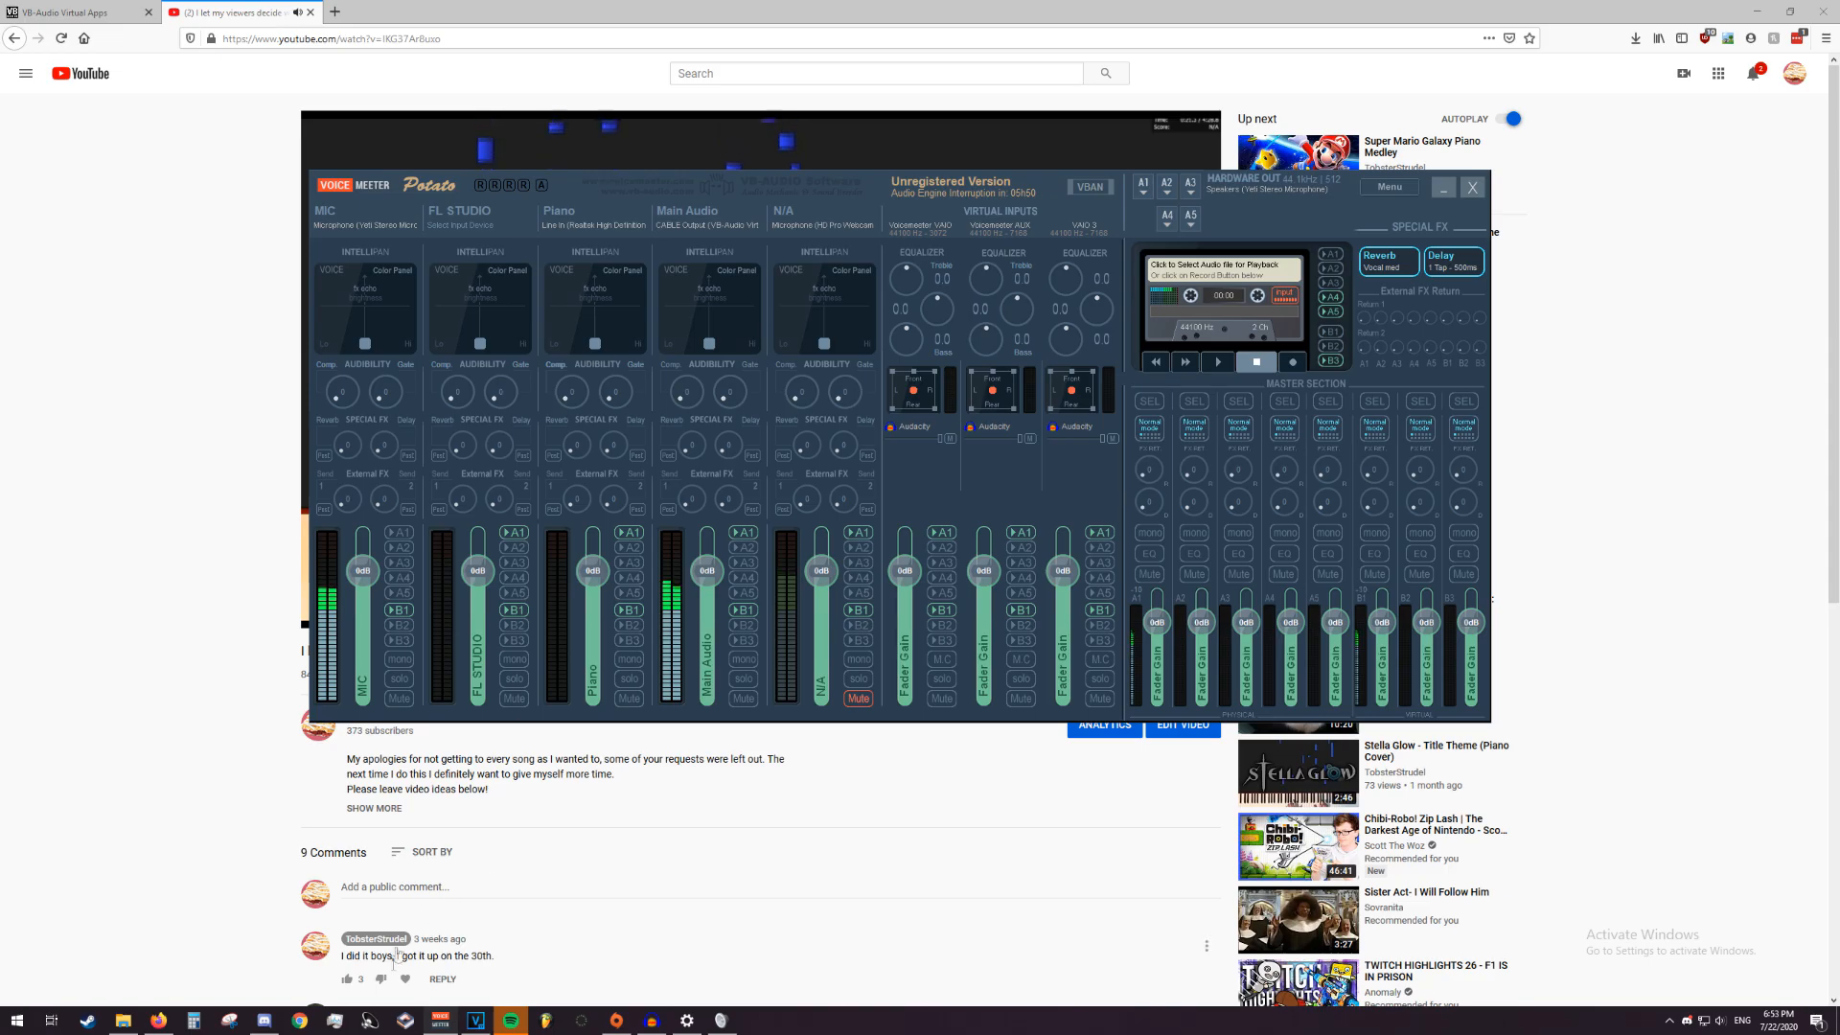
click(265, 1021)
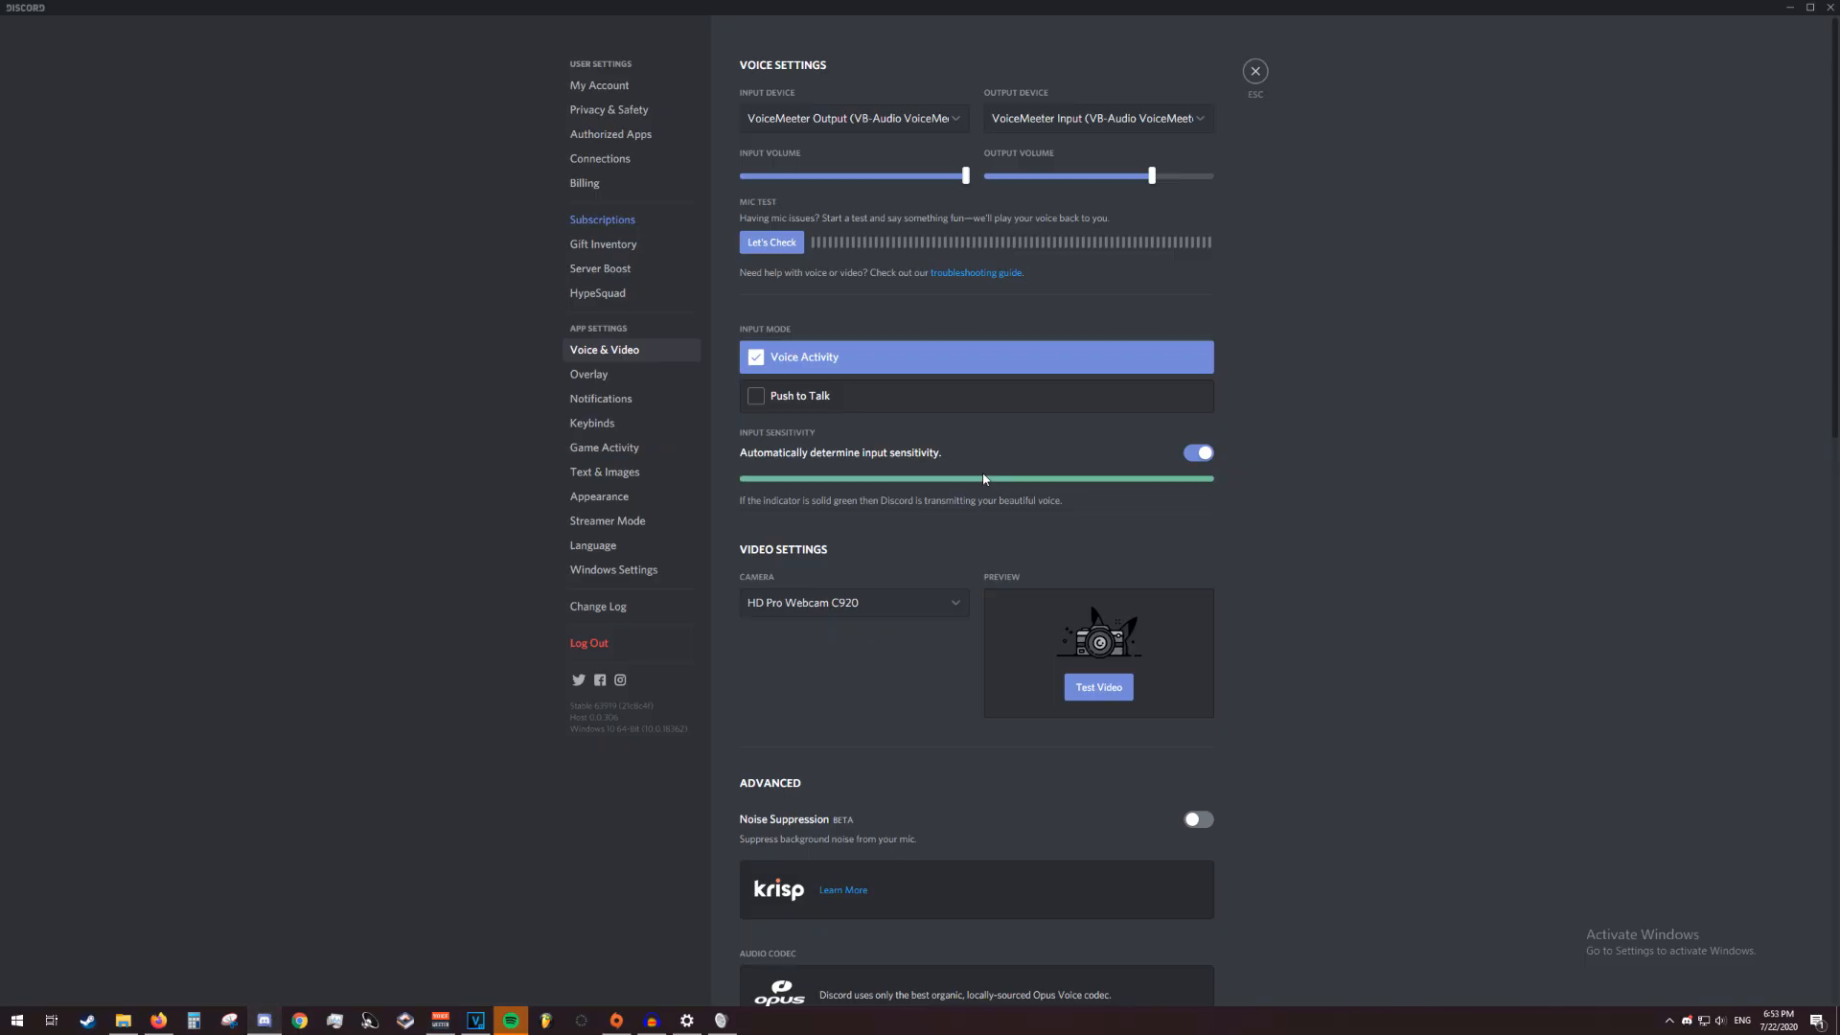
click(1201, 455)
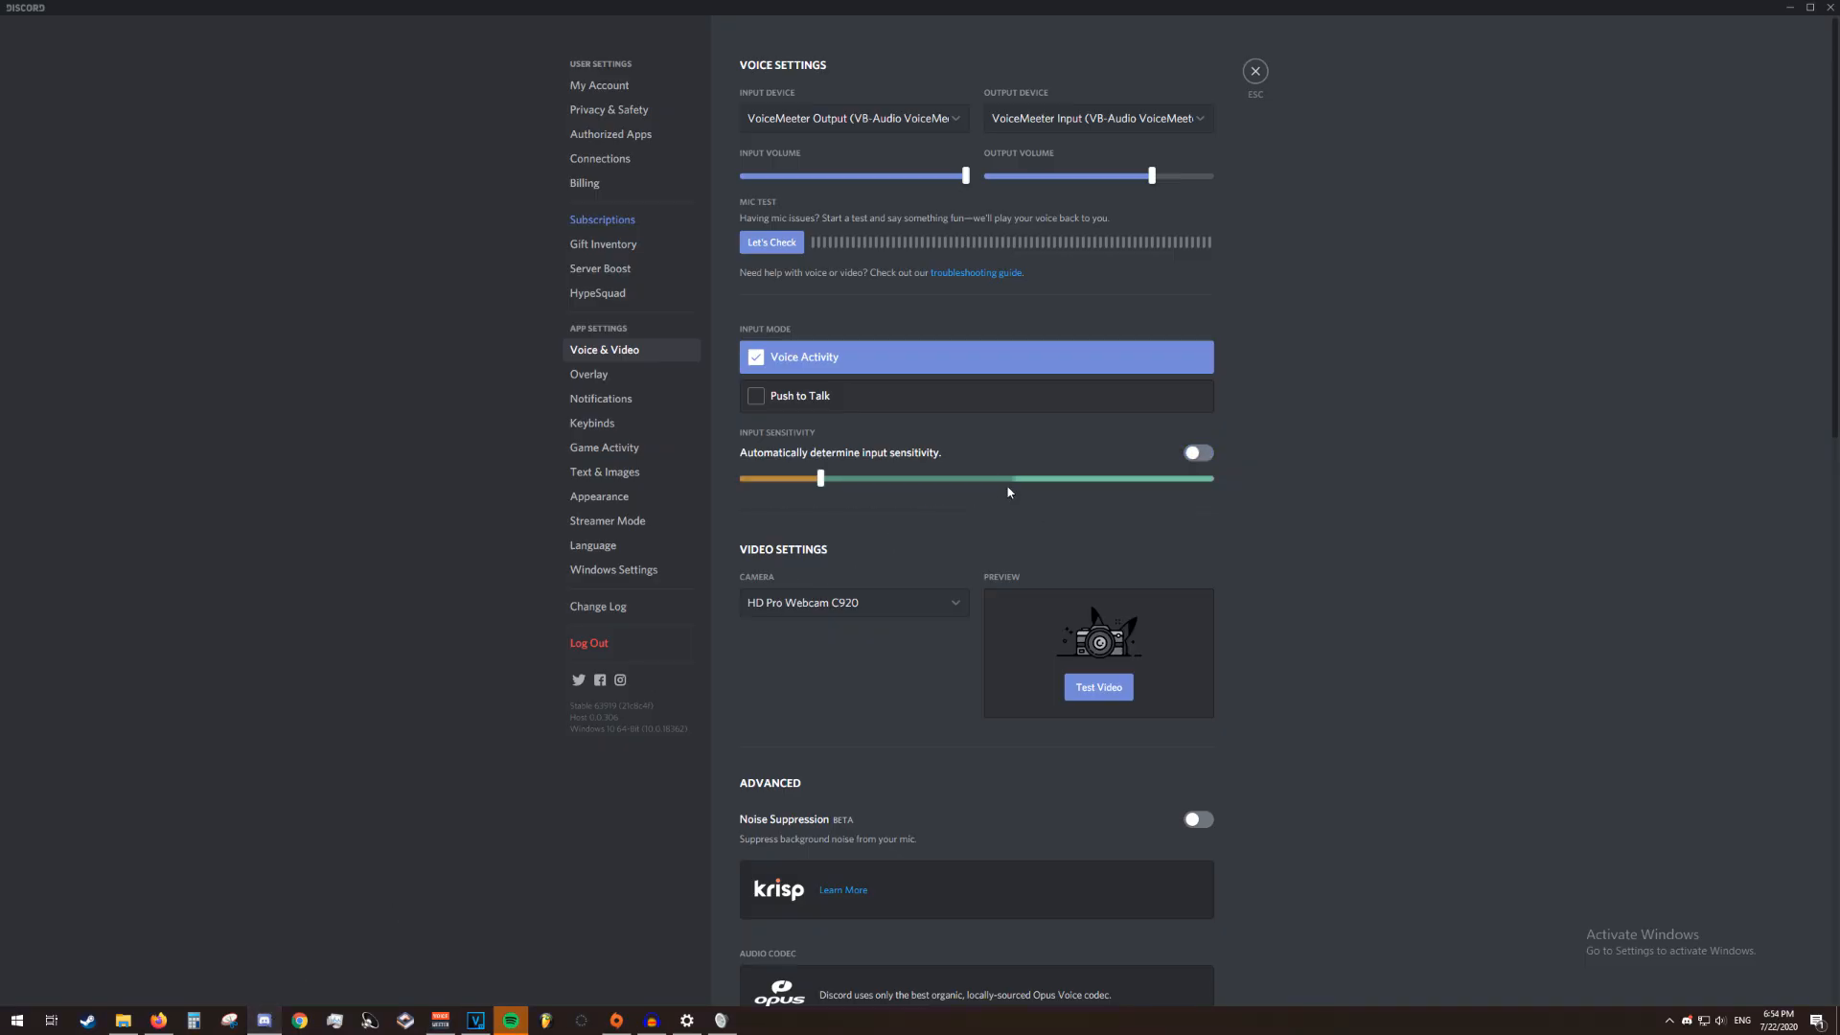
click(1198, 452)
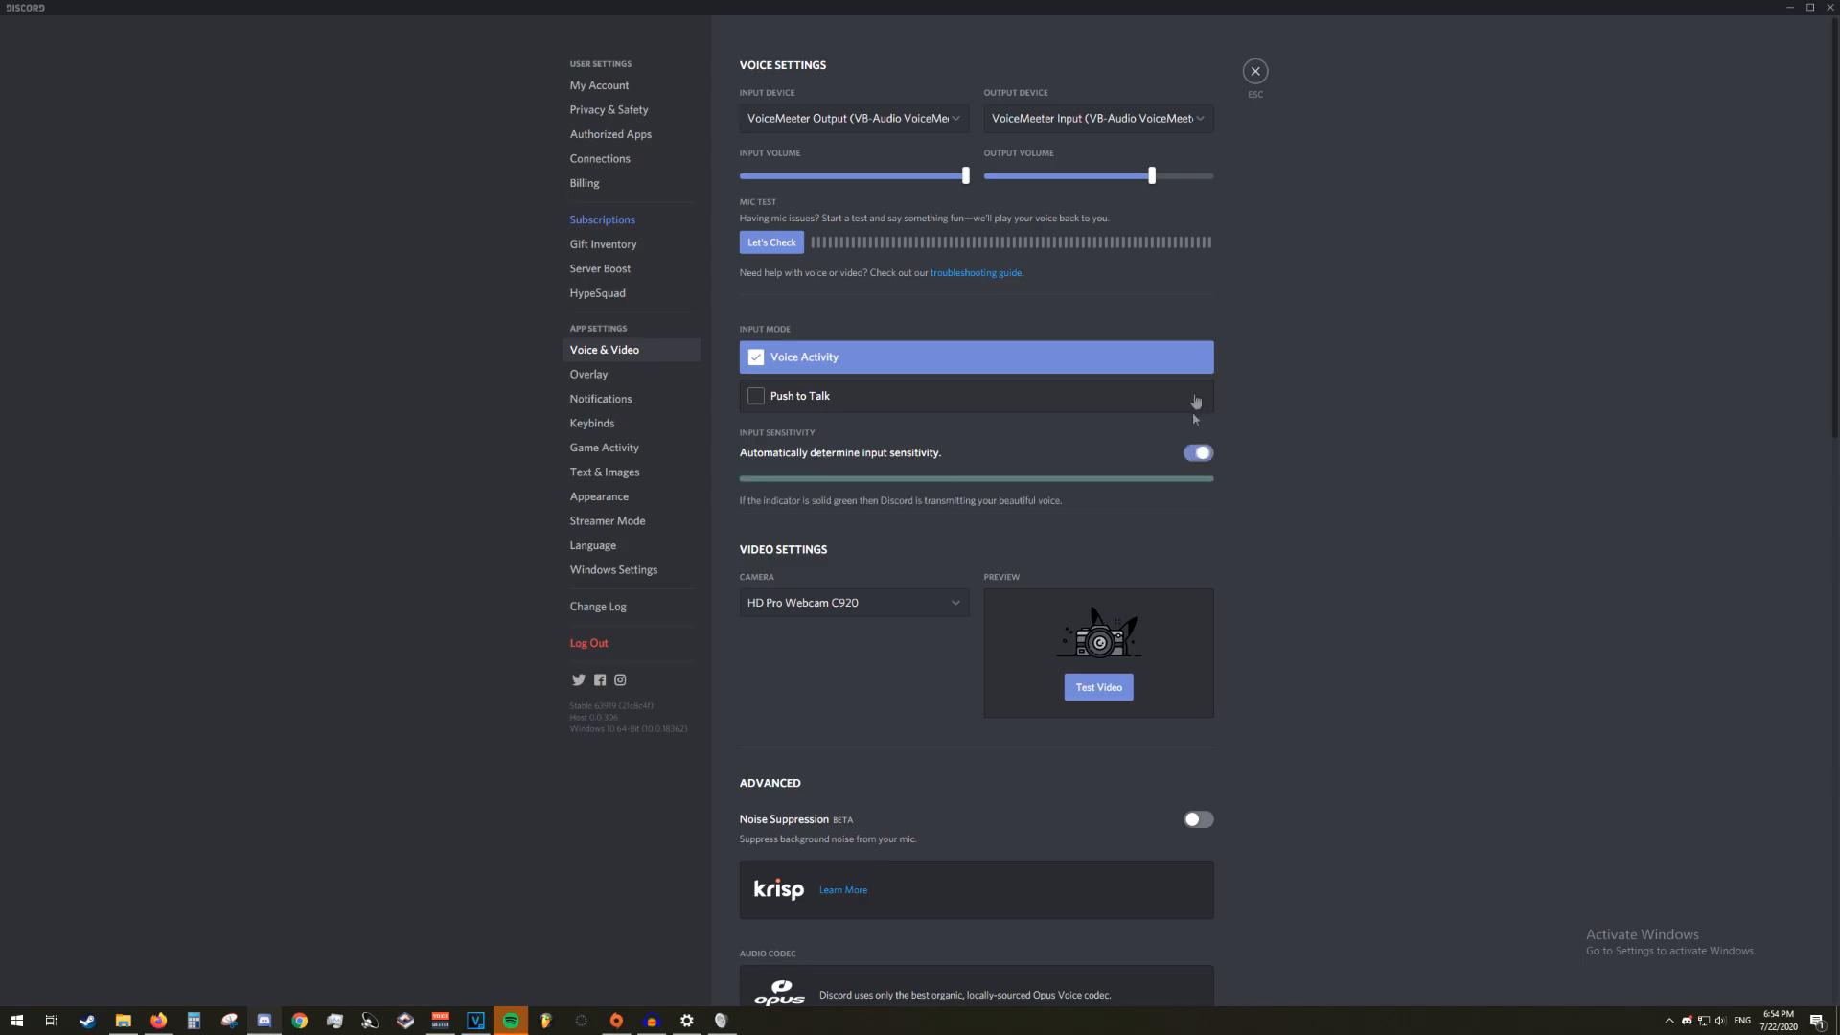
click(1256, 71)
click(158, 1020)
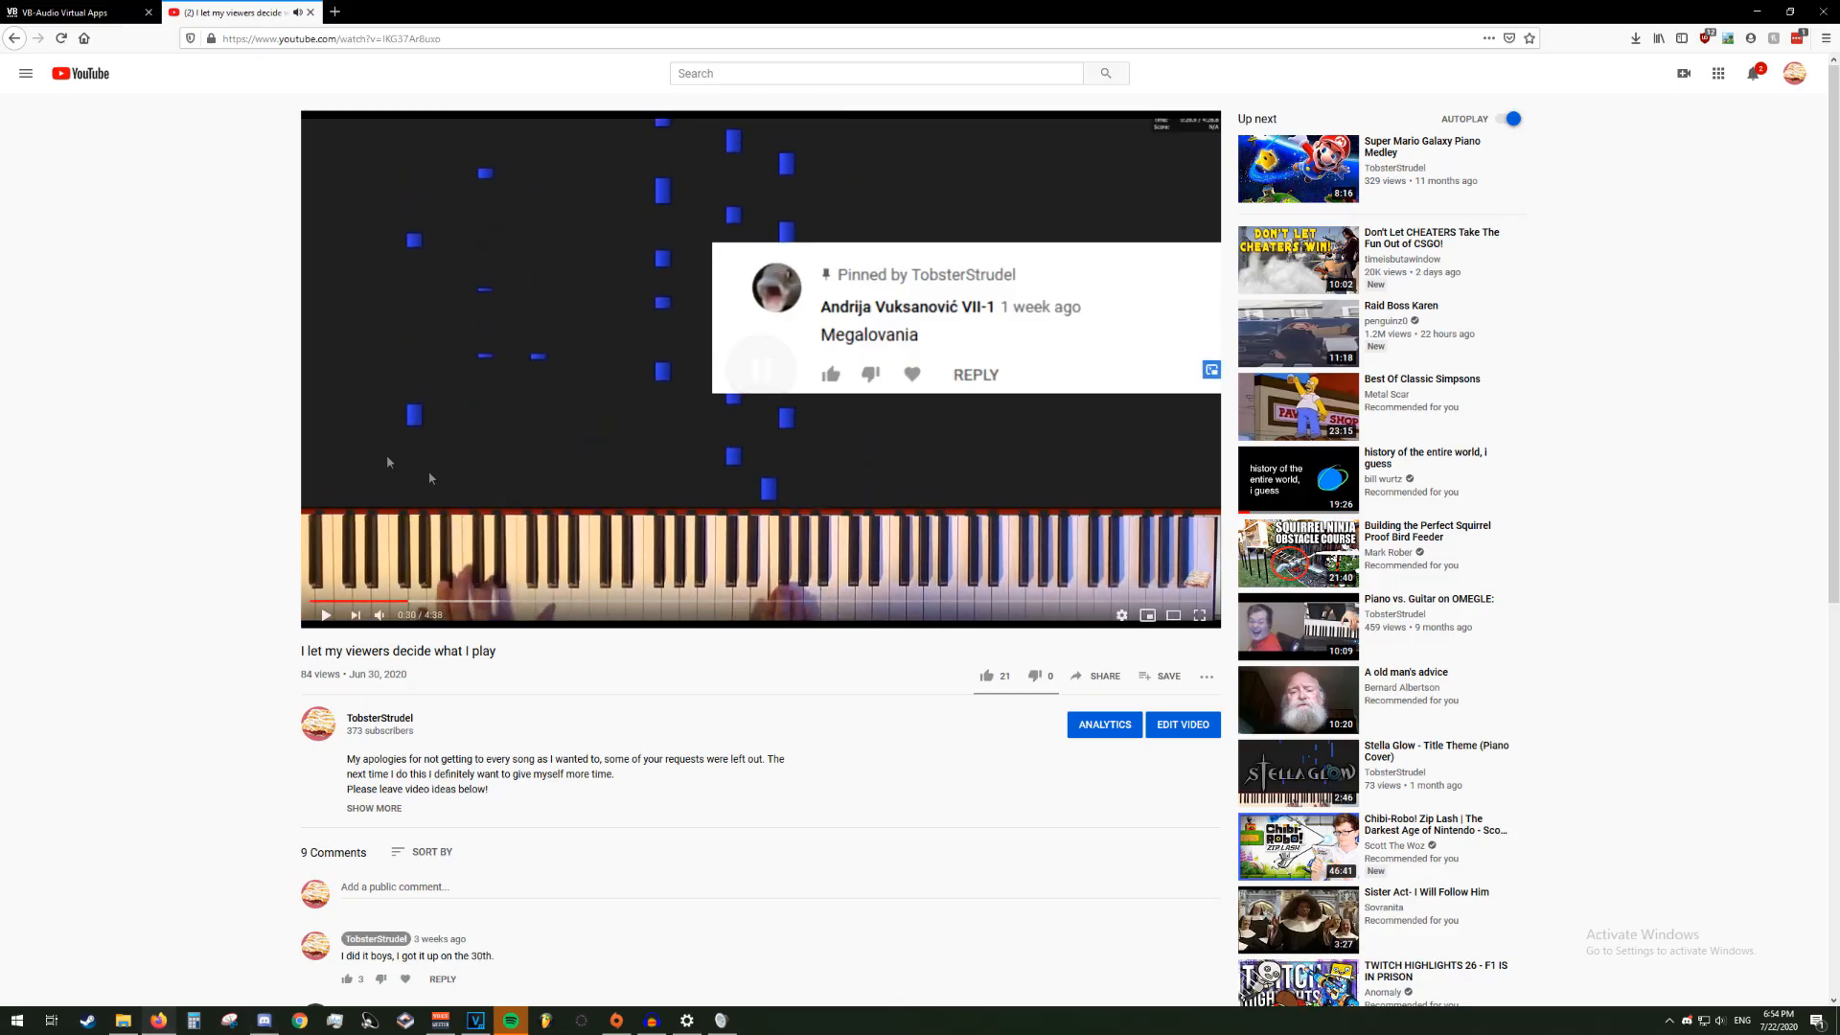
right_click(82, 314)
key(Escape)
right_click(88, 313)
click(88, 313)
right_click(88, 313)
click(88, 312)
right_click(83, 324)
click(82, 323)
Switch to VoiceMeeter Potato and assign WDM: CABLE Output (2- VB-Audio Virtual Cable) as the FL STUDIO strip's input device
click(440, 1020)
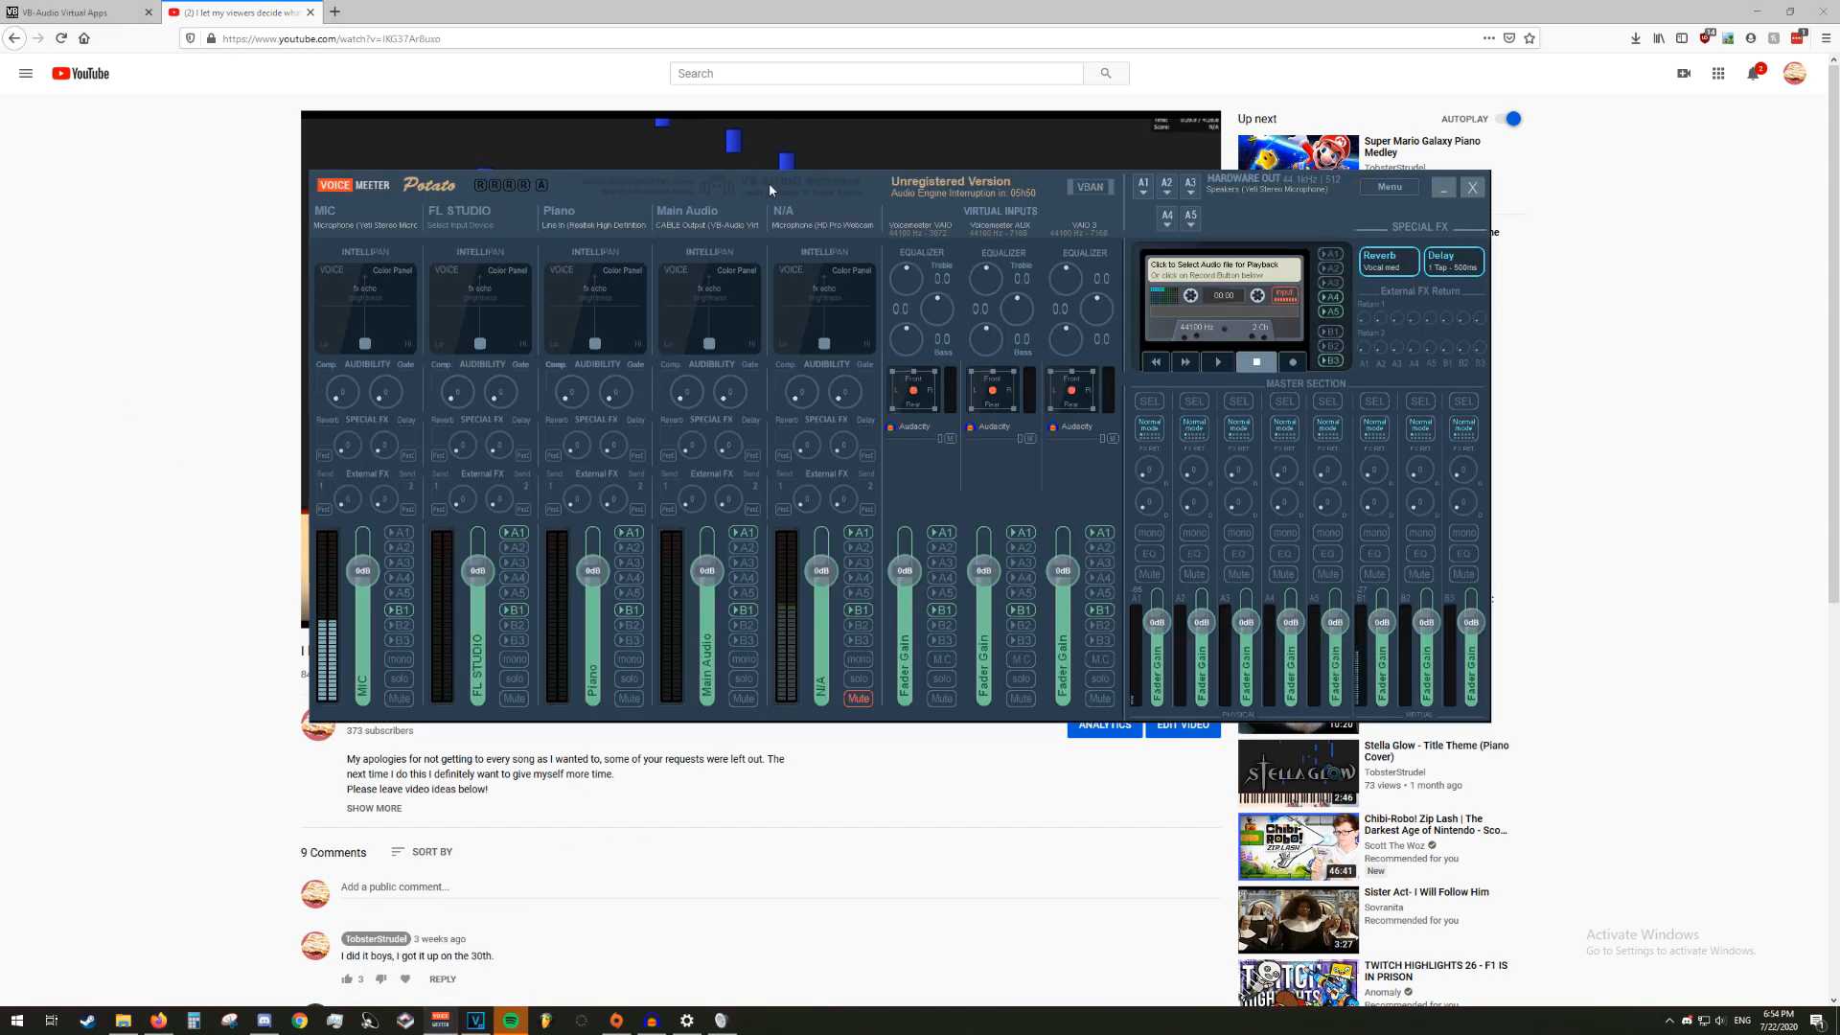
click(483, 221)
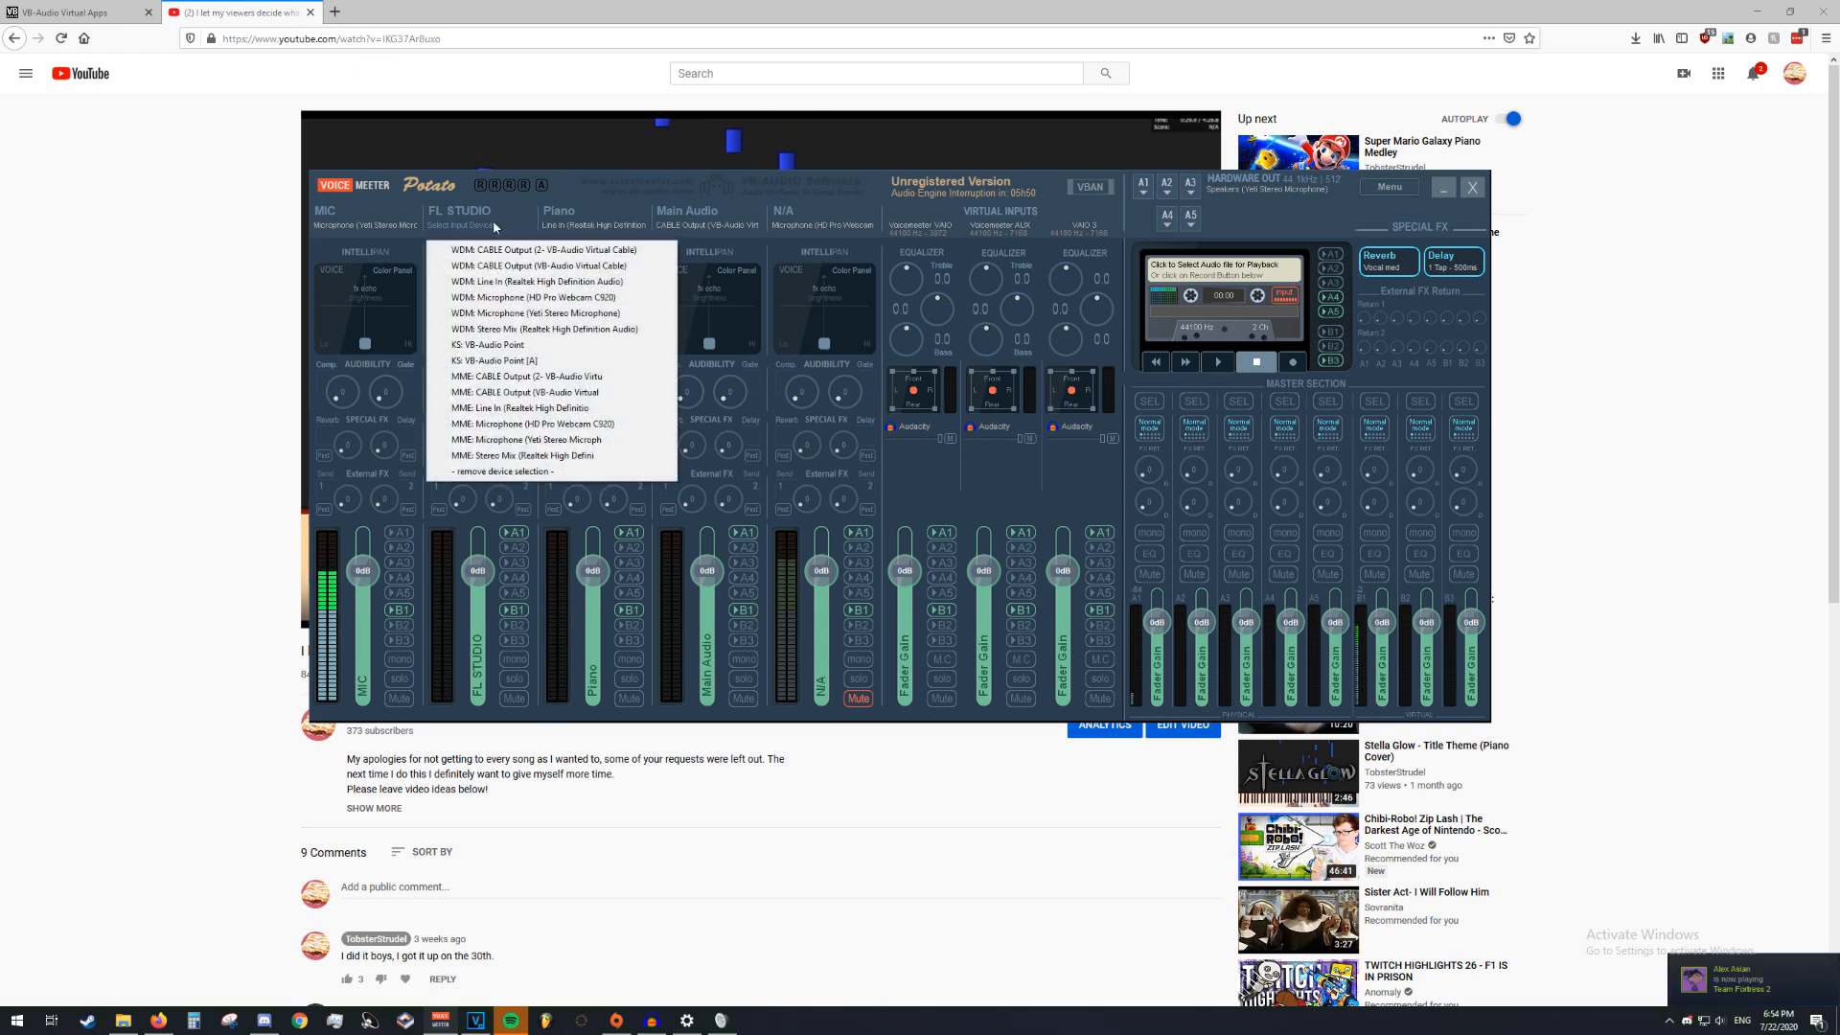
click(490, 253)
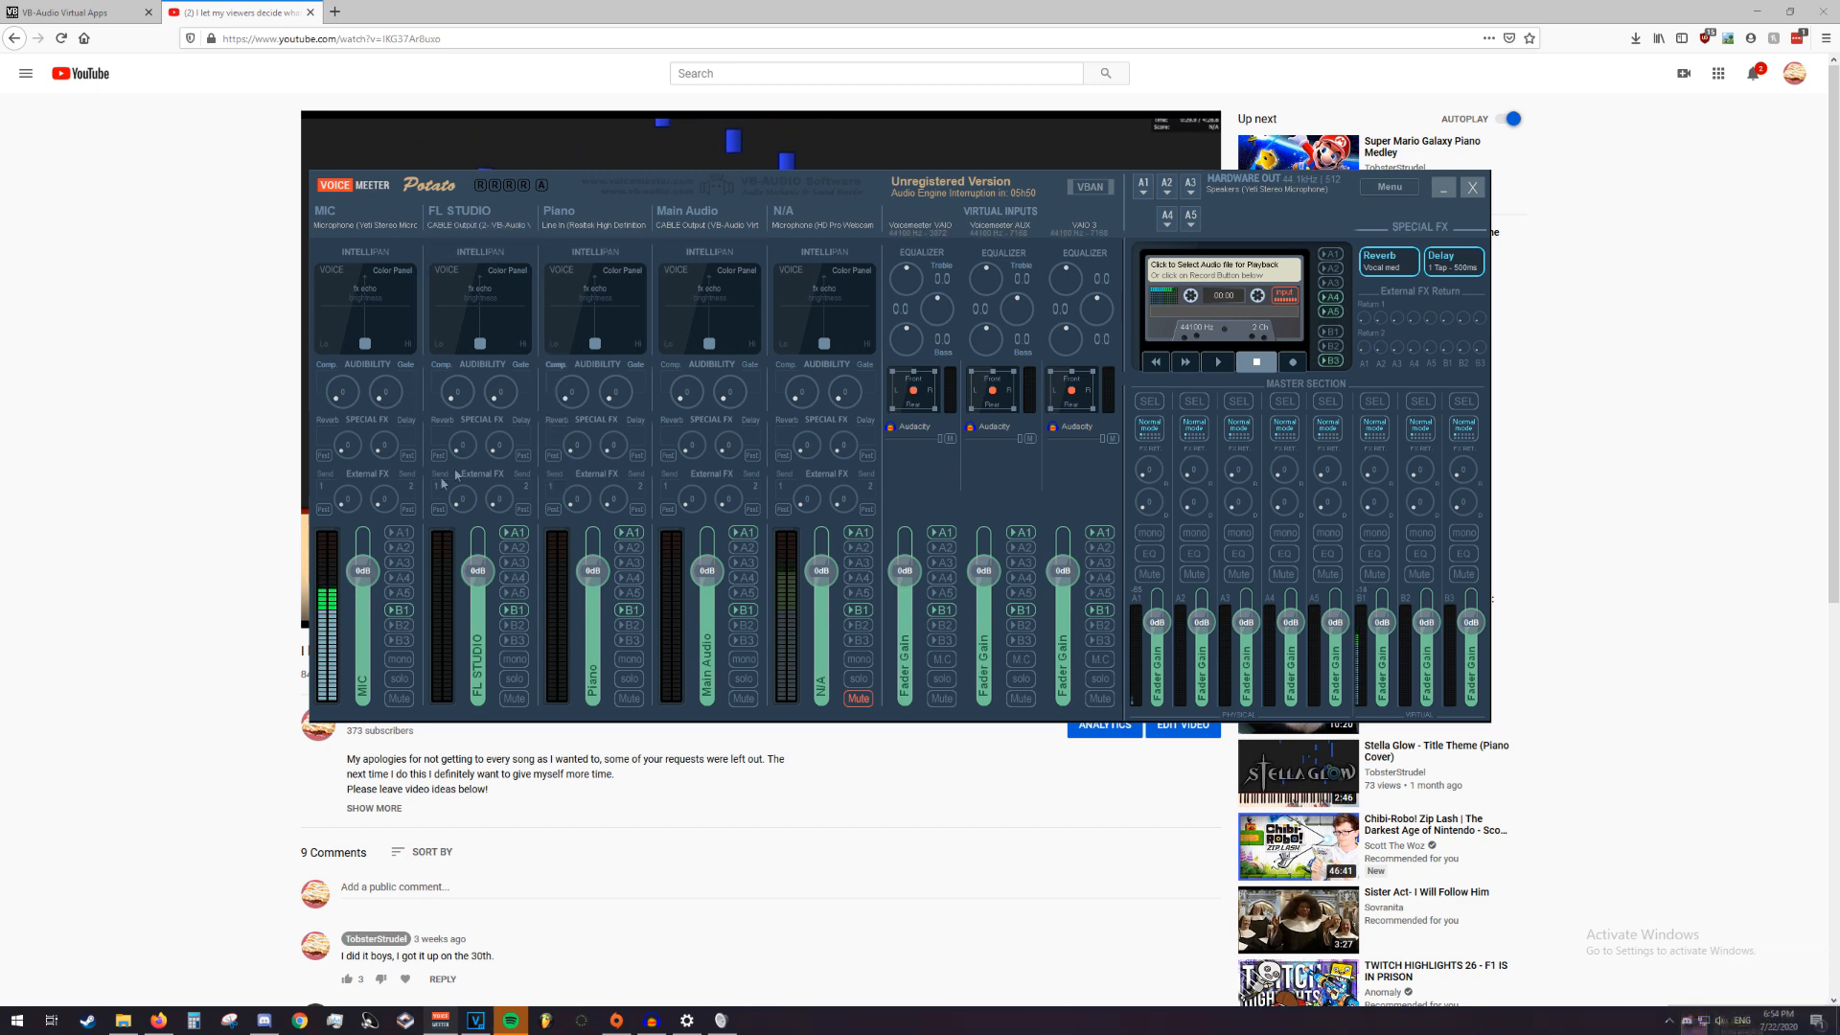
click(158, 600)
Switch to FL Studio and set the FL Studio ASIO output to Speakers (2- VB-Audio Virtual Cable)
click(546, 1021)
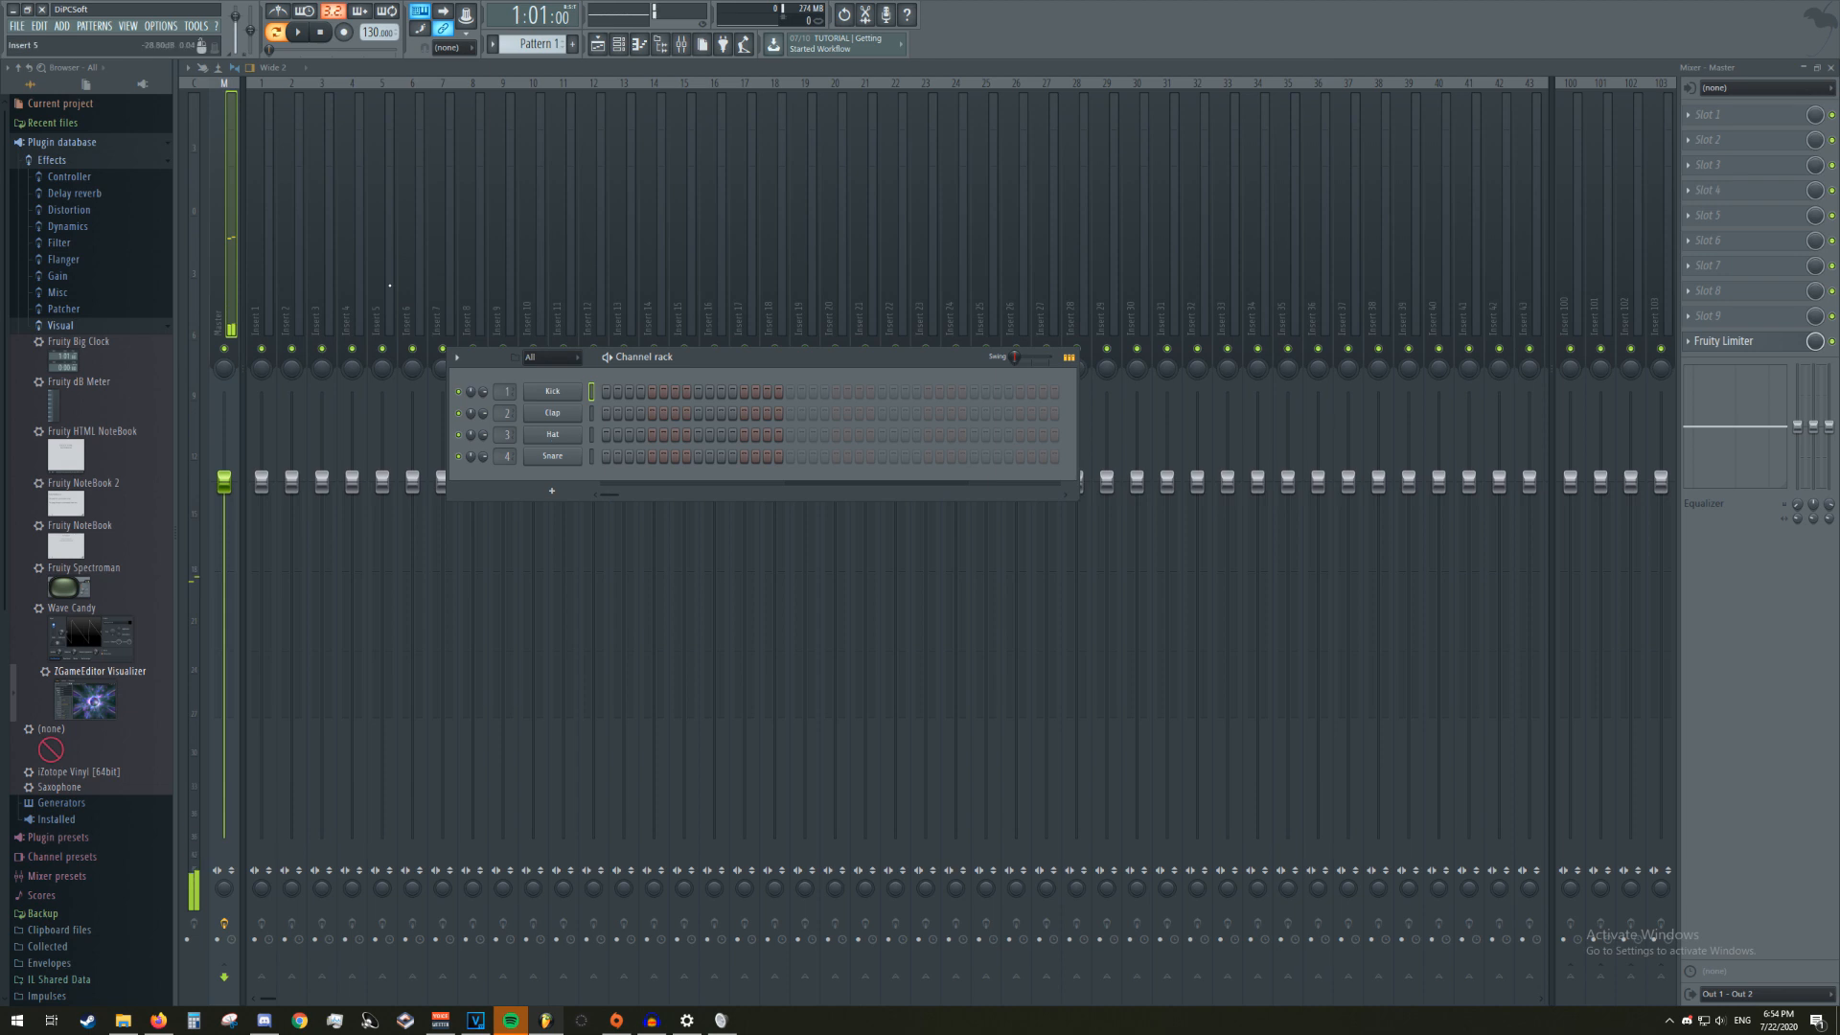
click(161, 26)
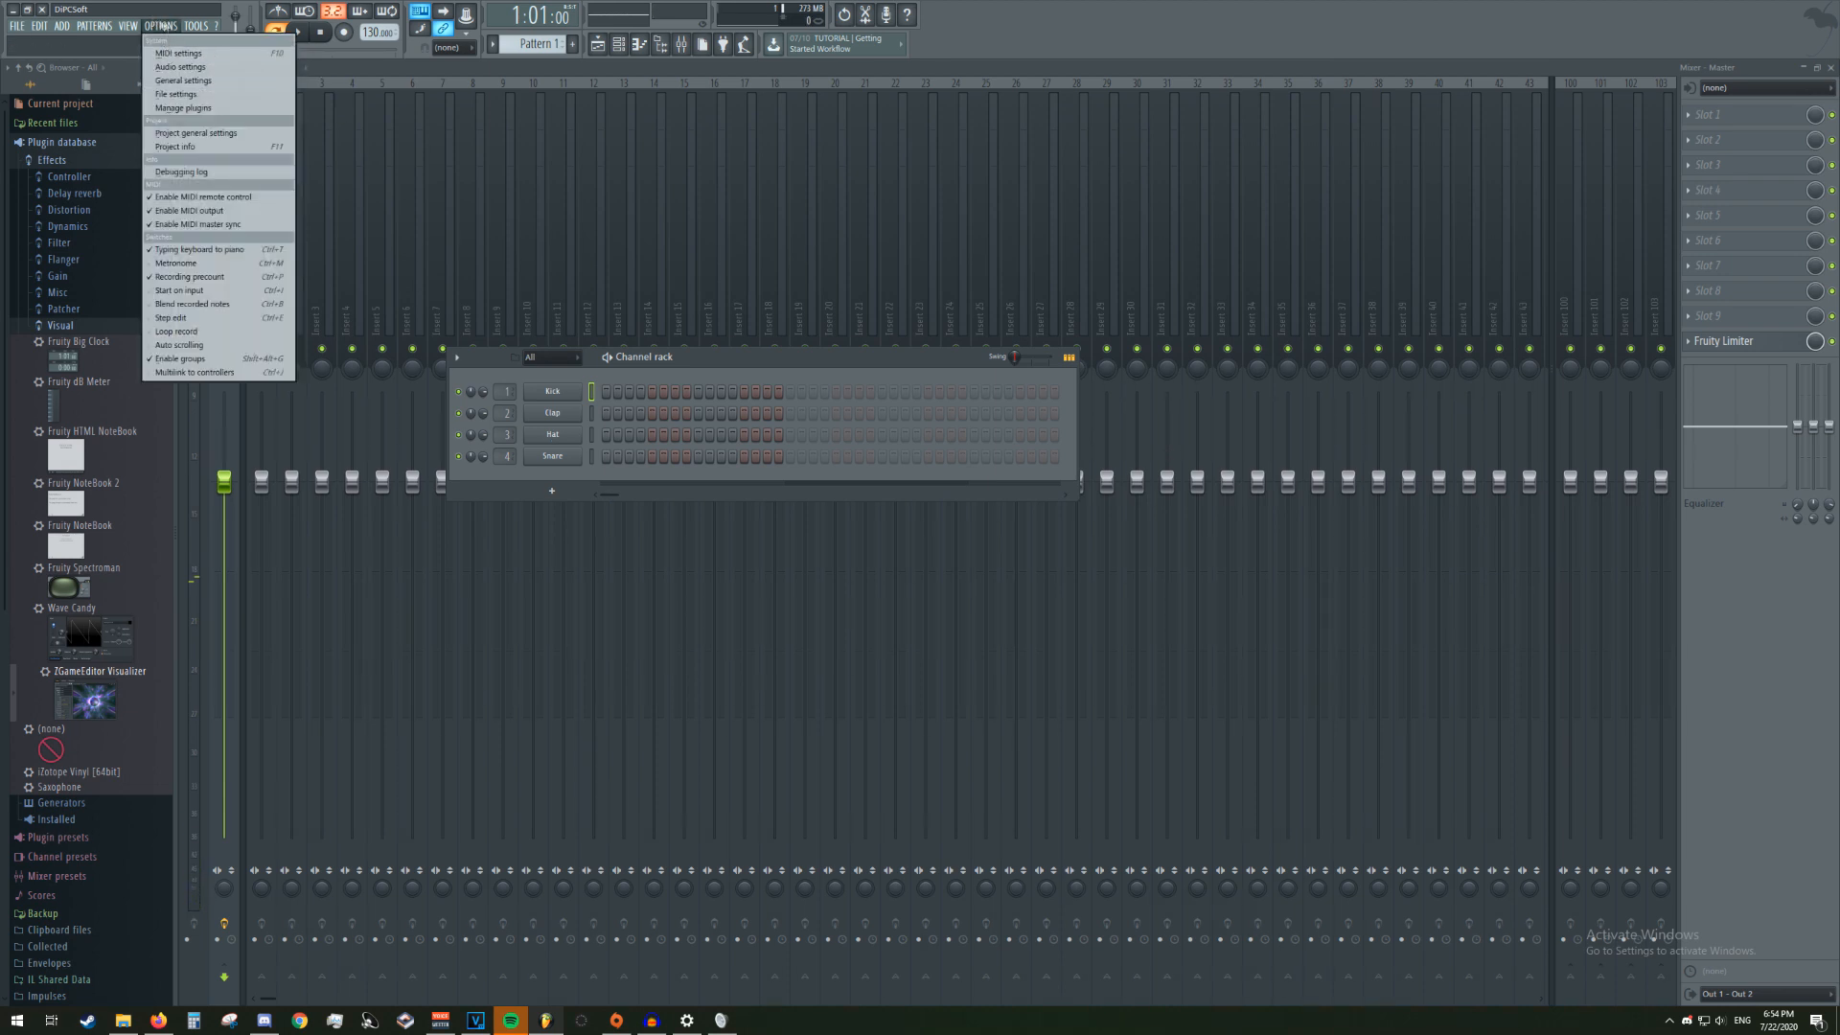
click(180, 67)
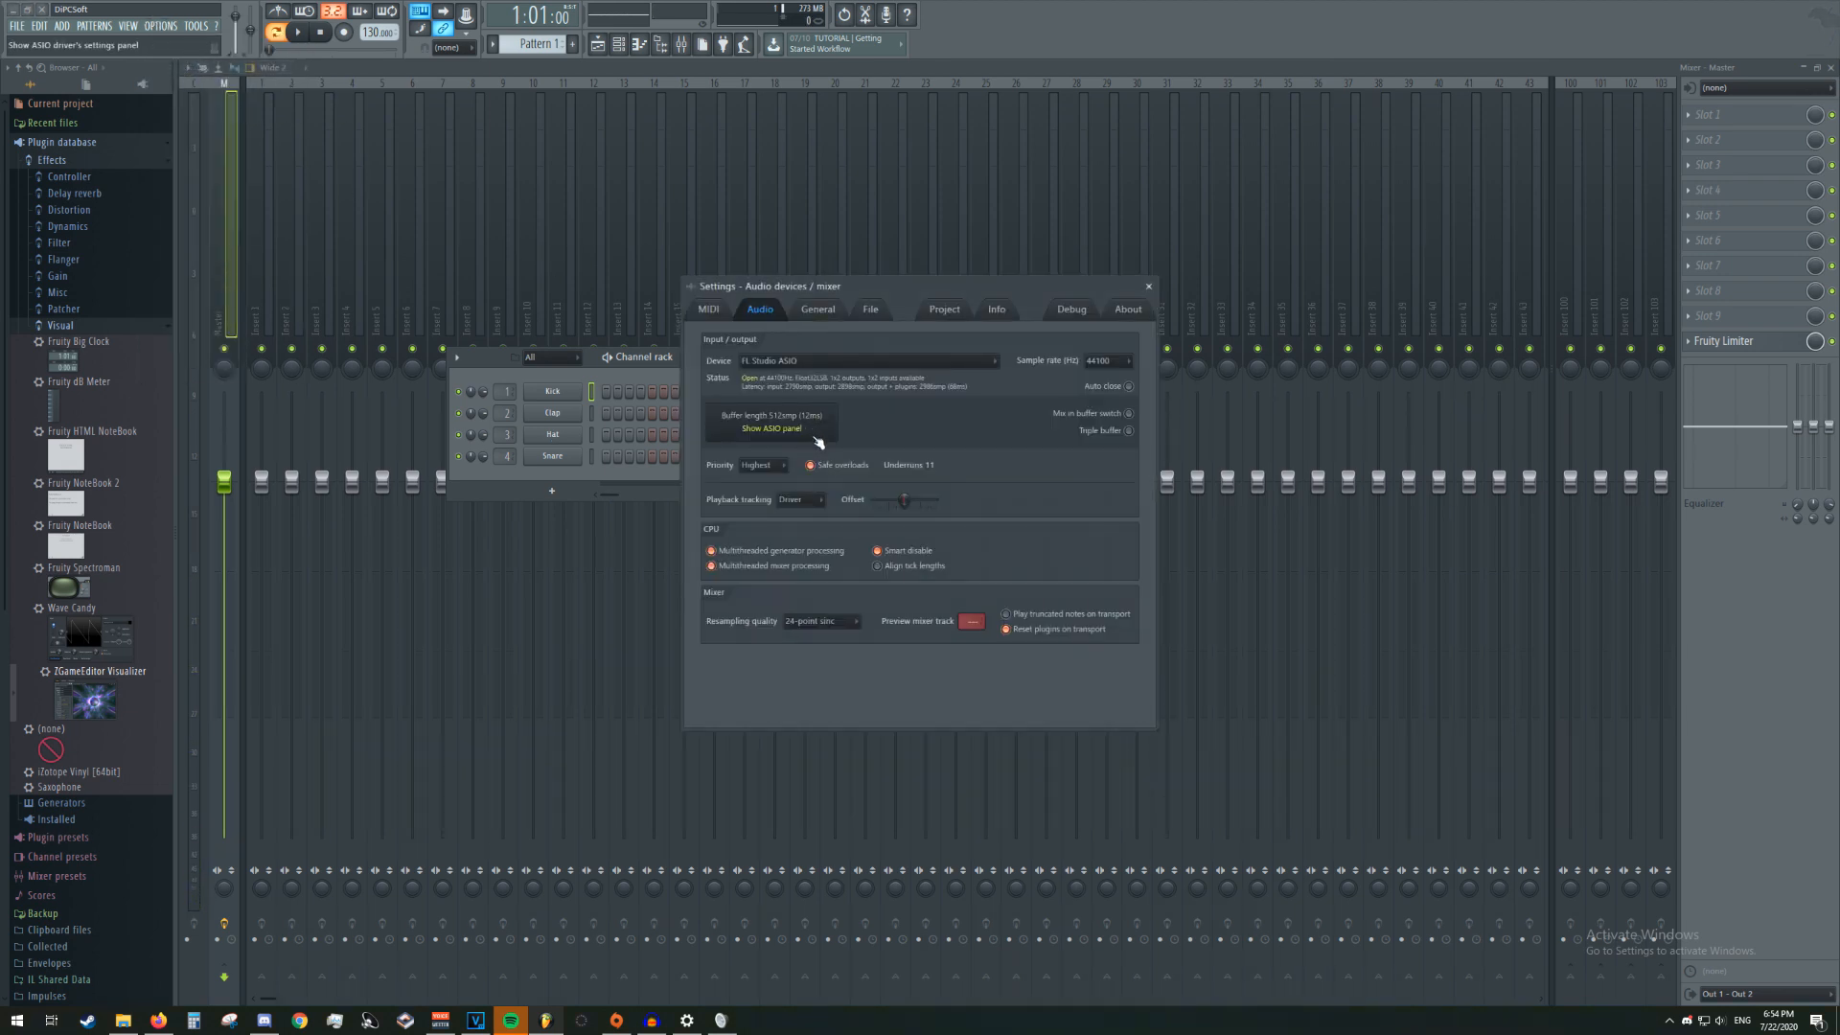
click(817, 436)
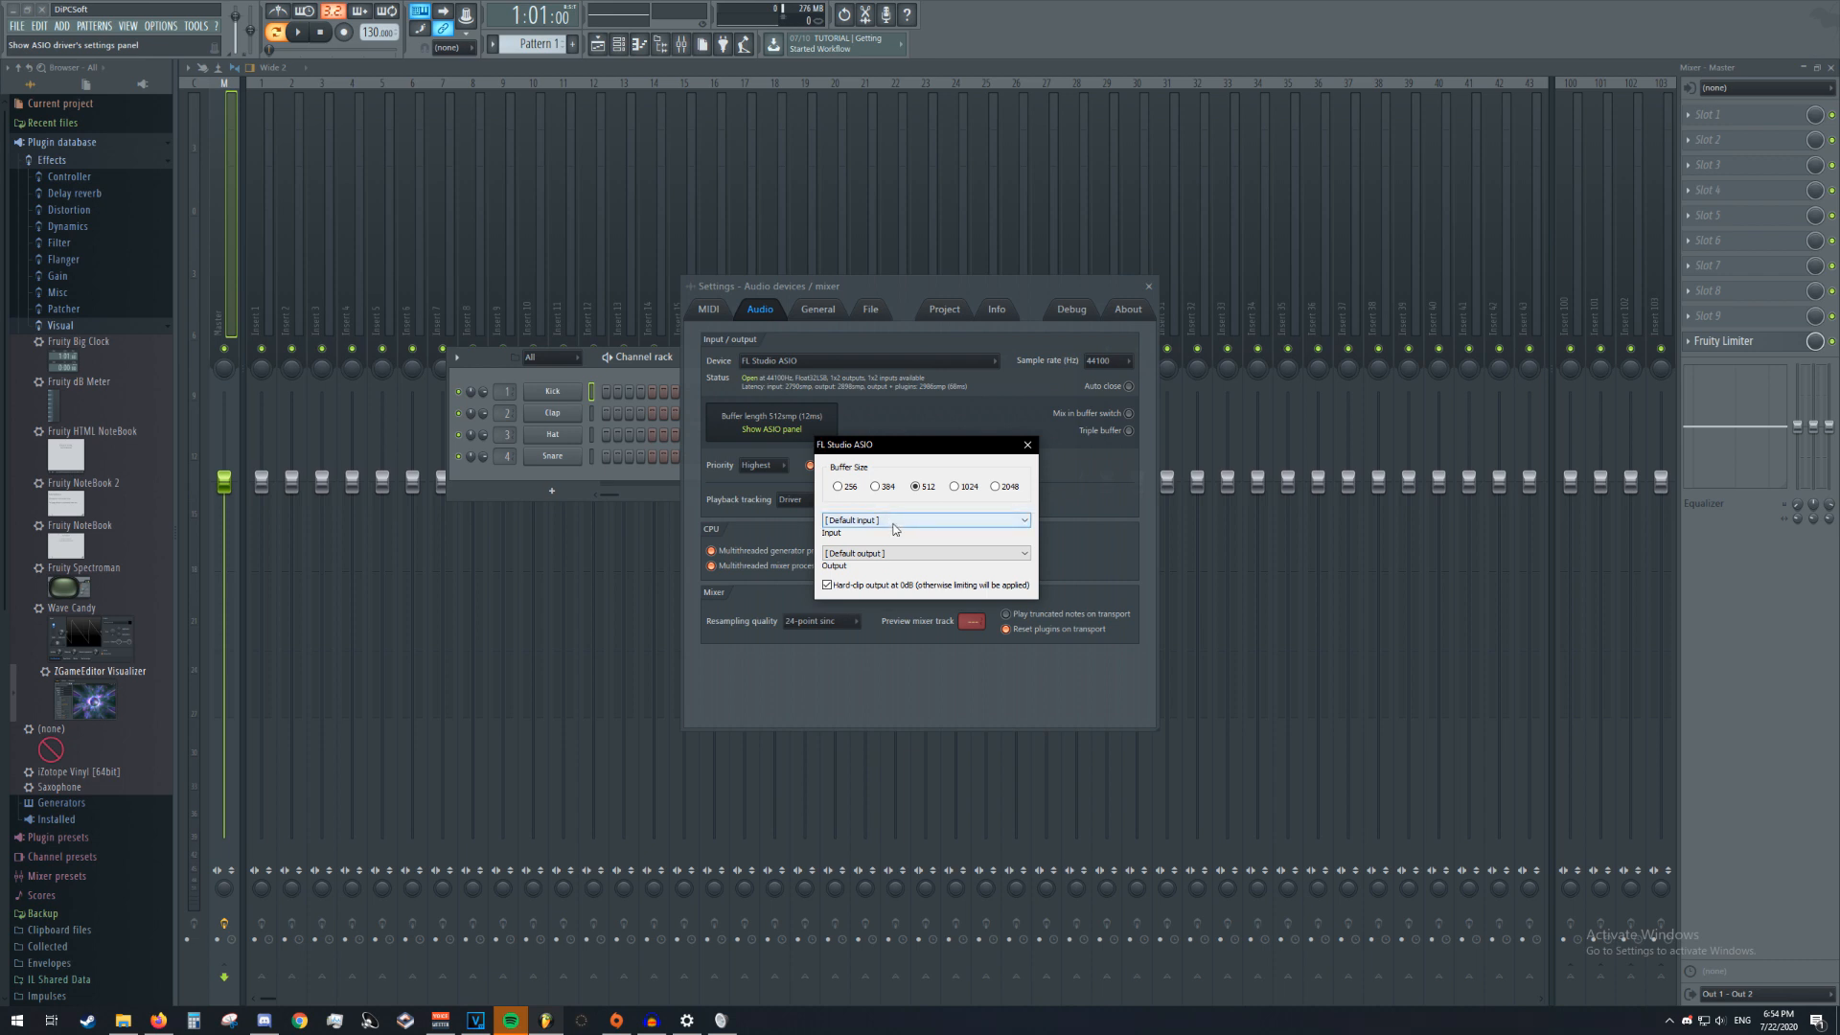
click(895, 553)
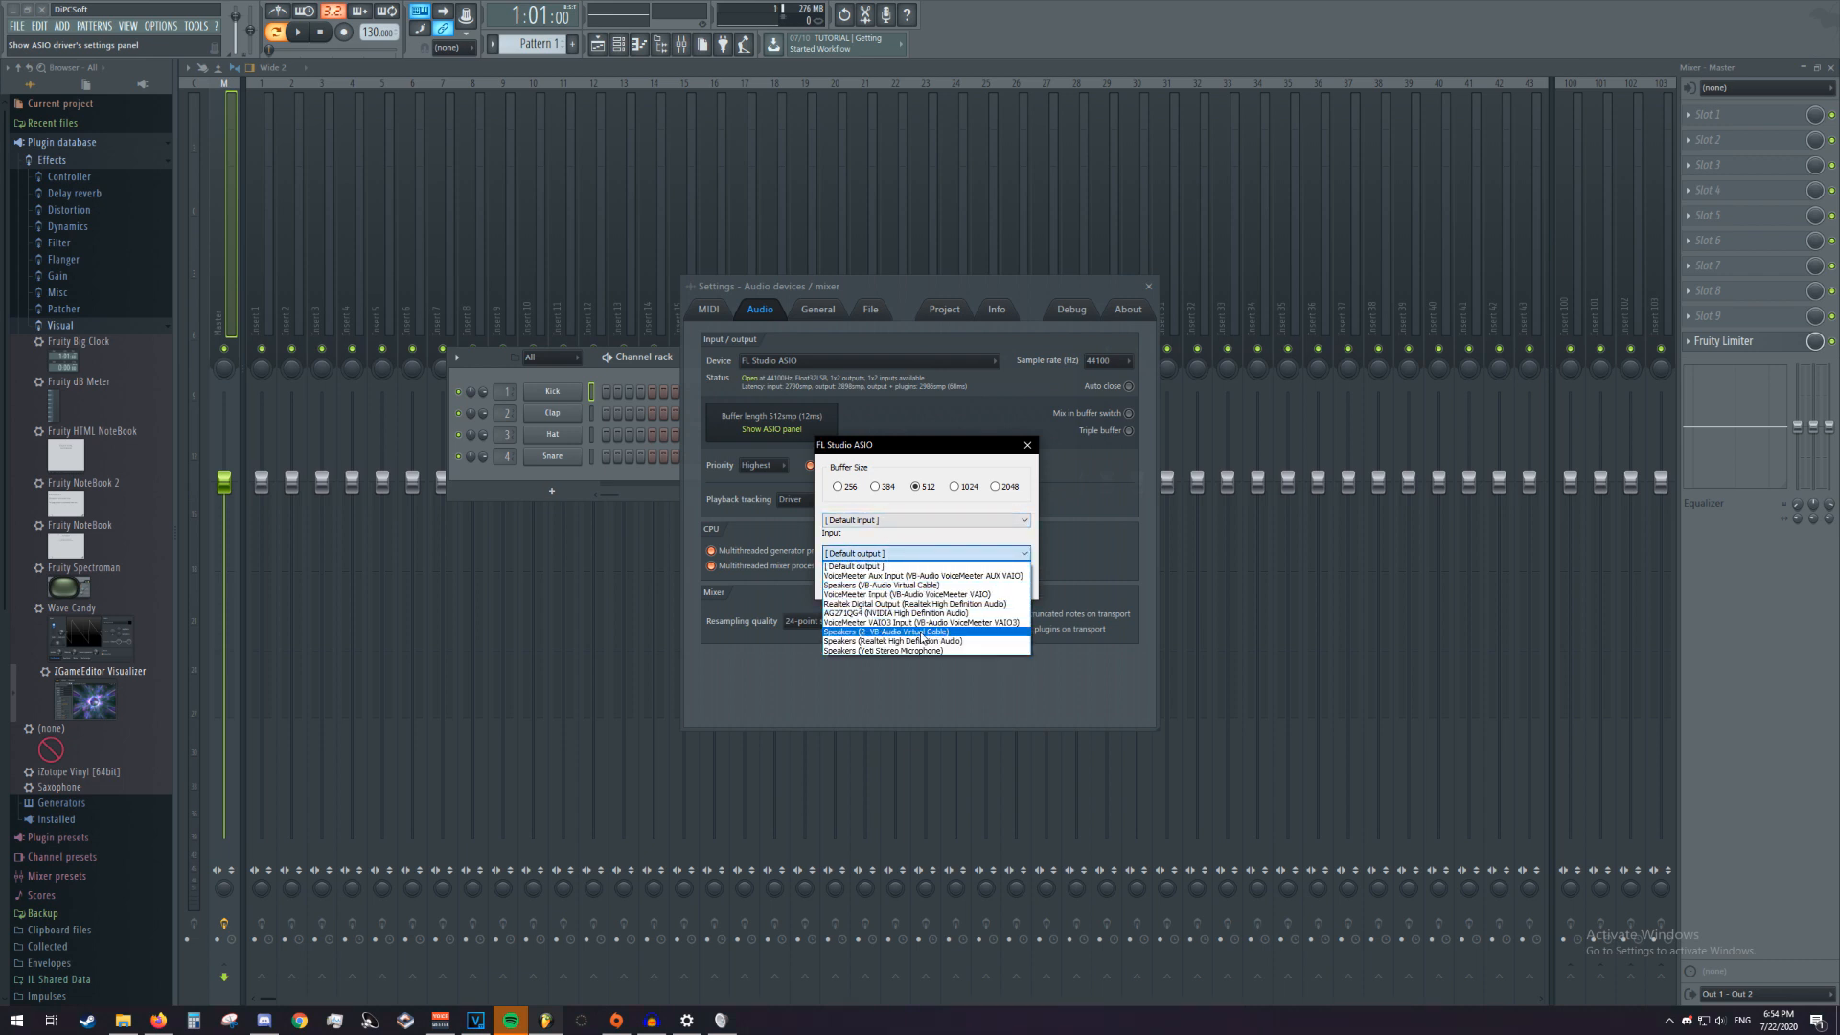
click(921, 635)
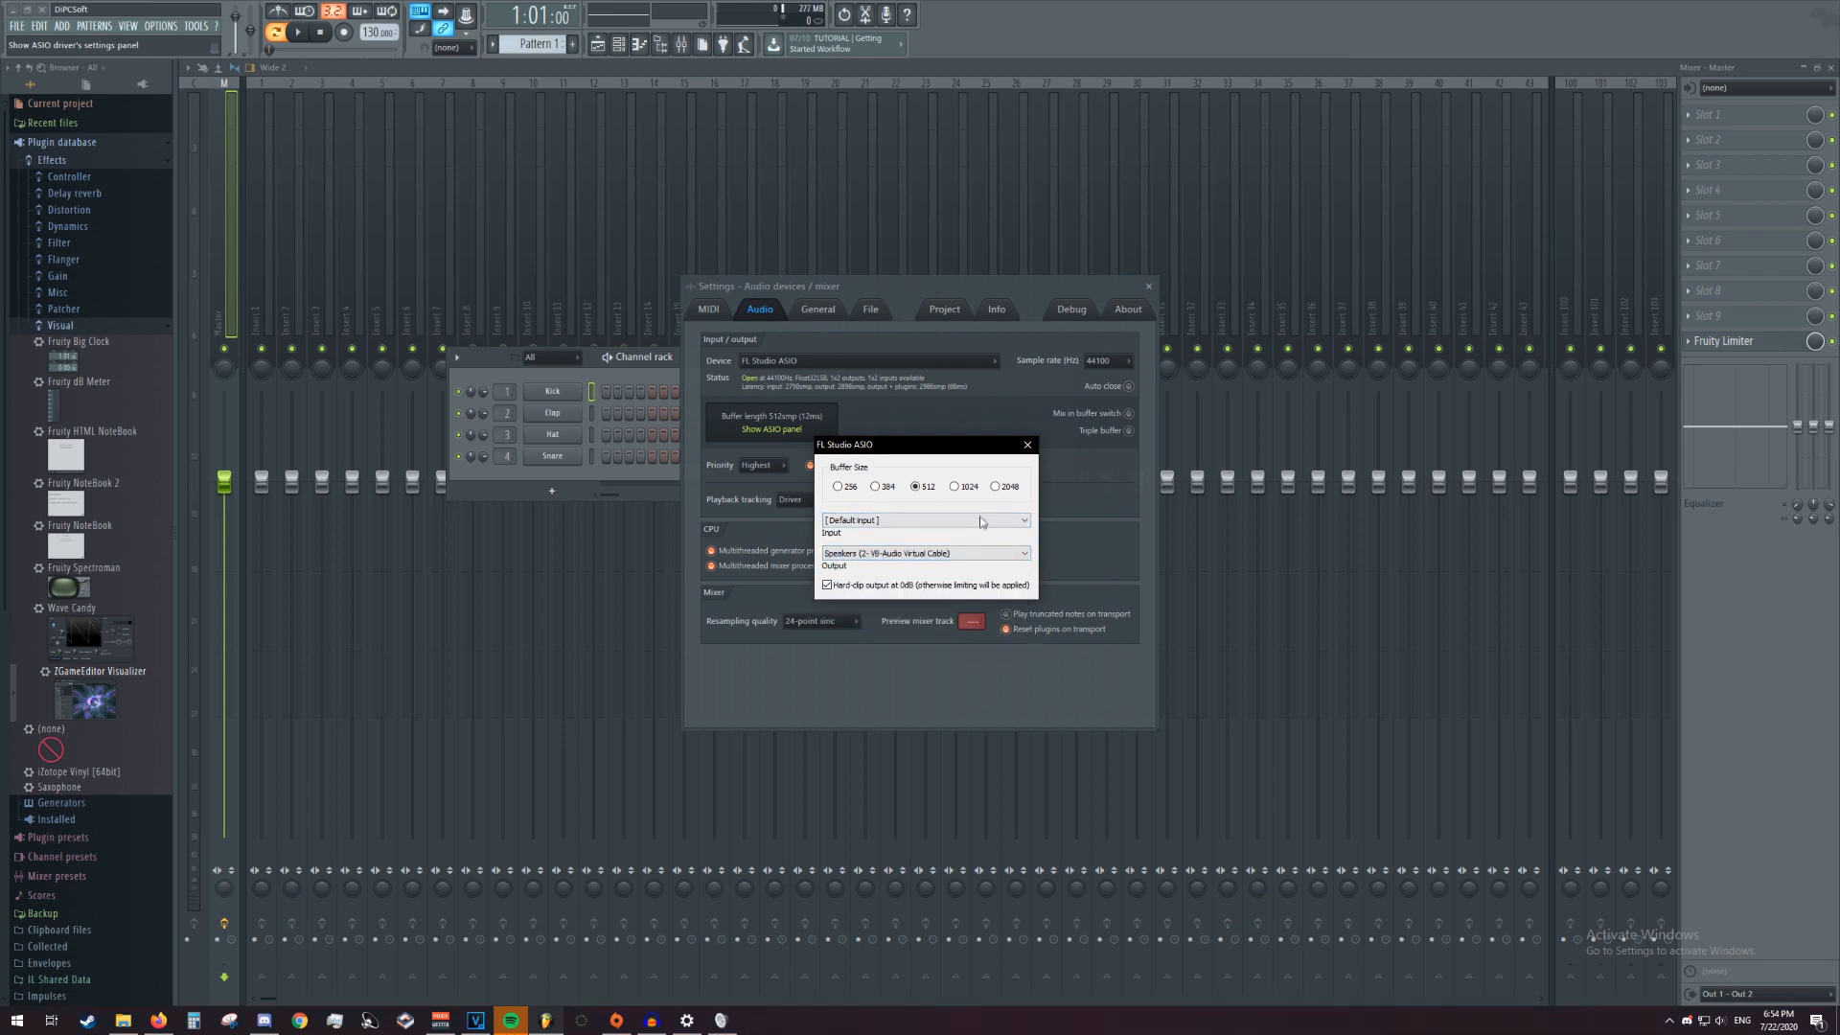
click(1028, 445)
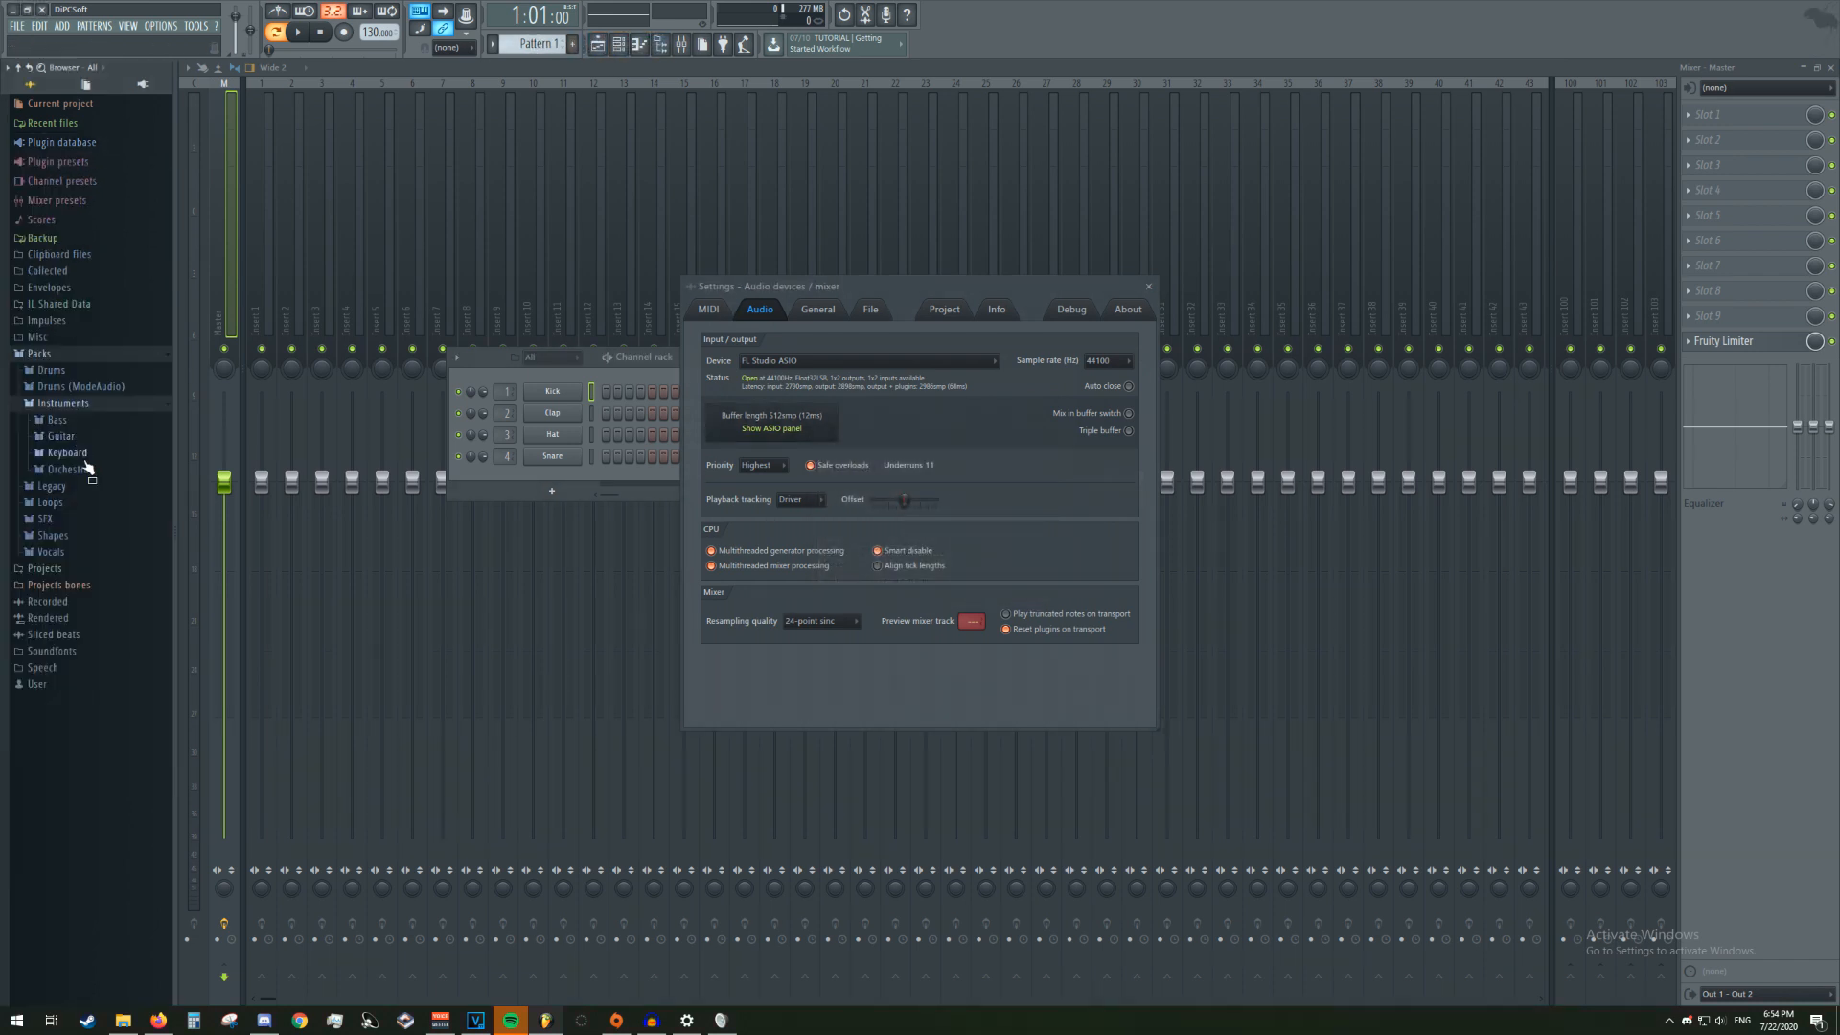
Load the Stage Grand keyboard instrument from the Packs library into the channel rack, and switch back to VoiceMeeter Potato
click(85, 453)
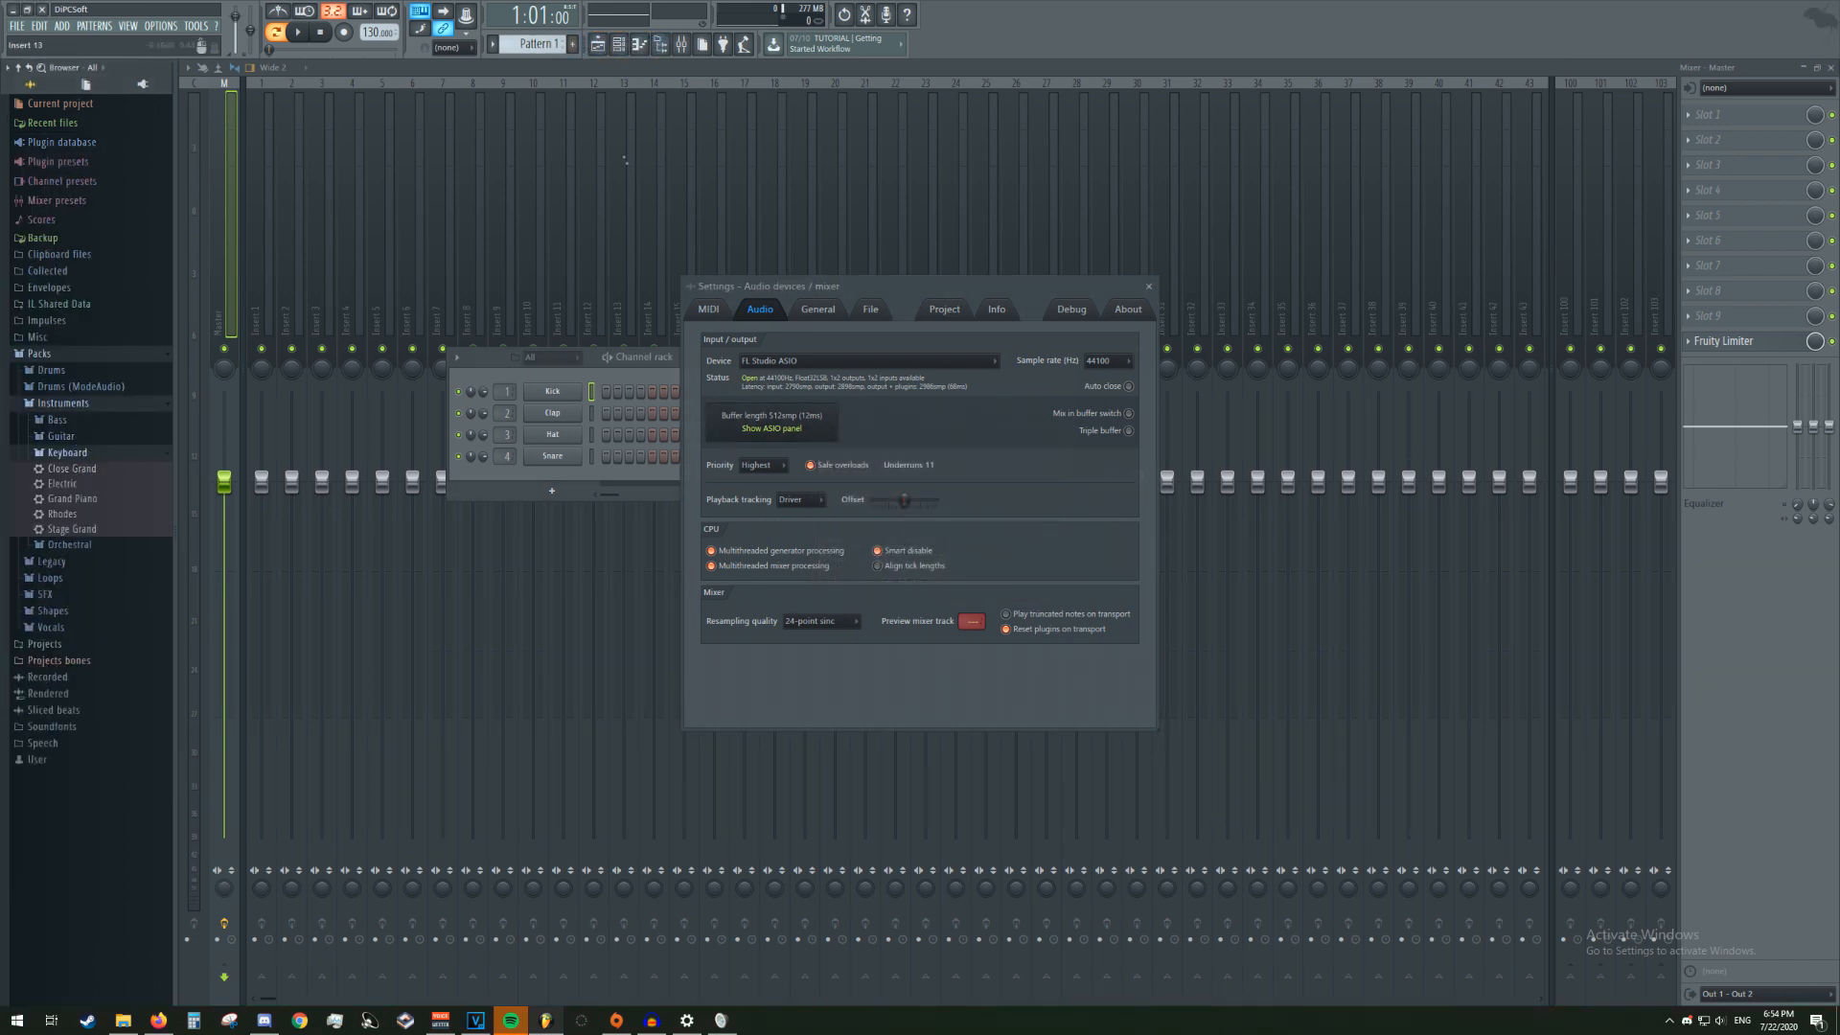
drag(72, 529, 557, 394)
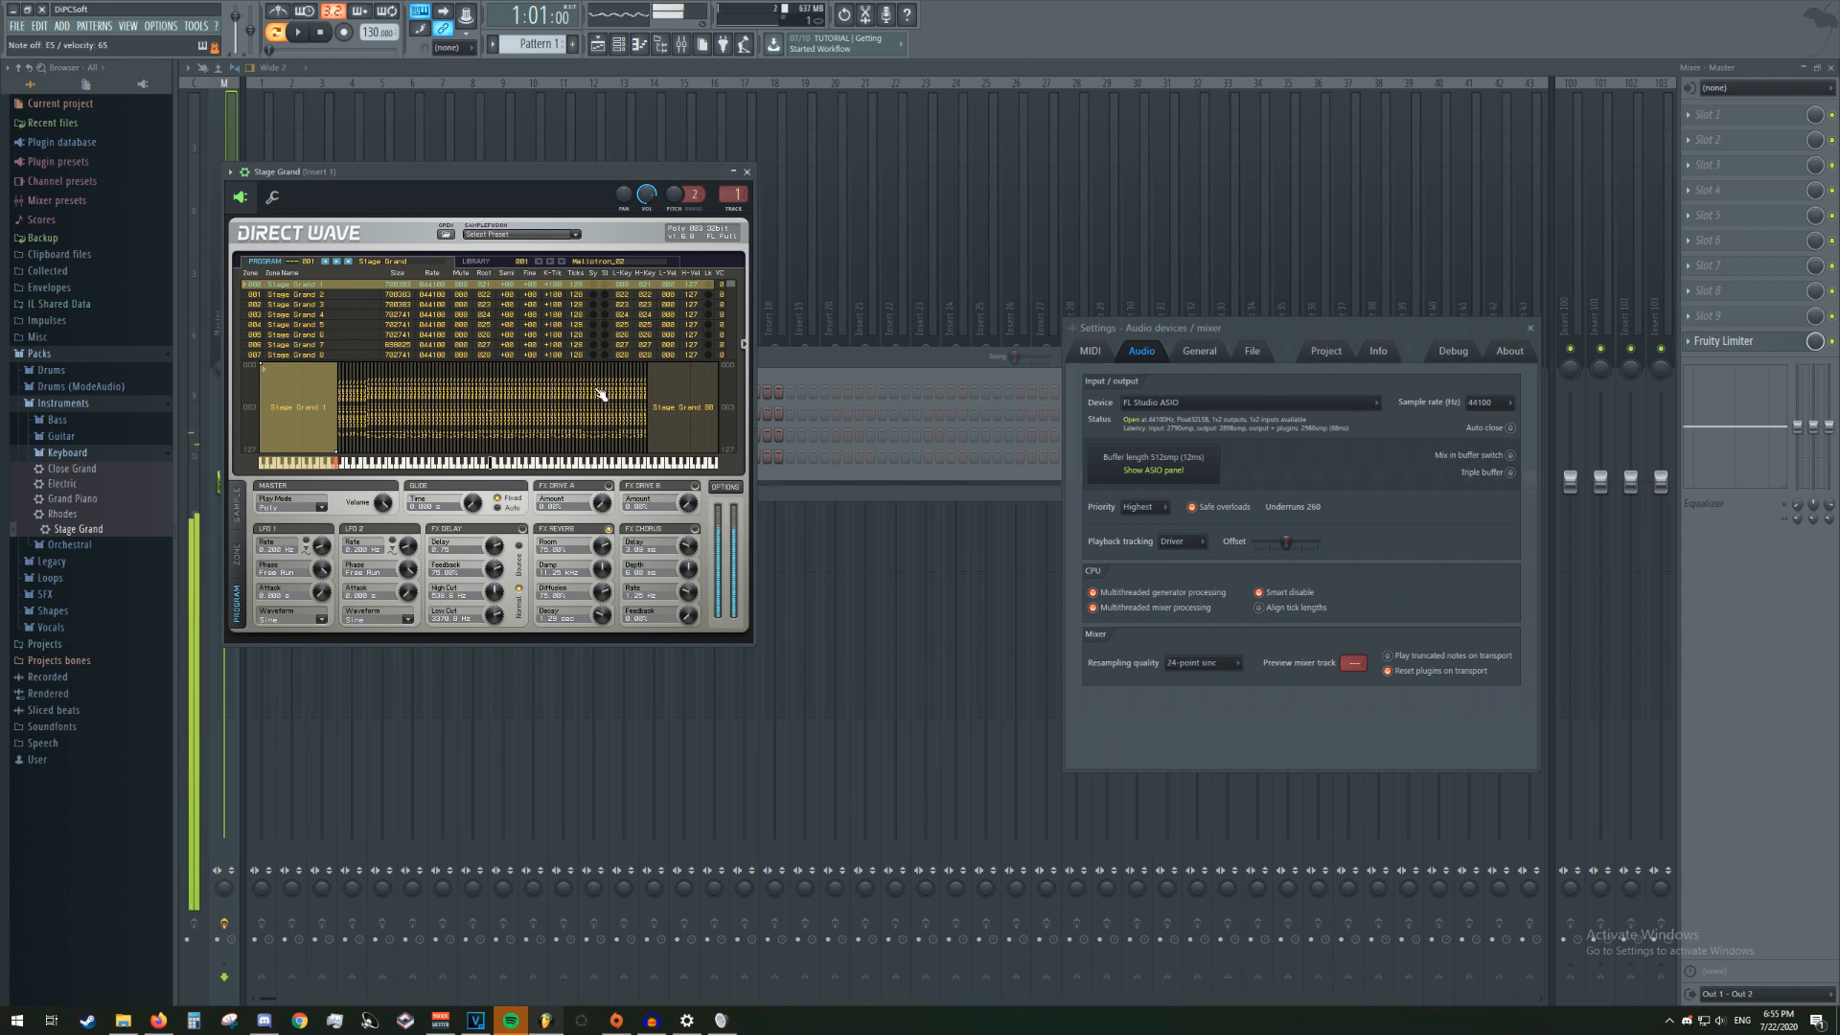
click(441, 1020)
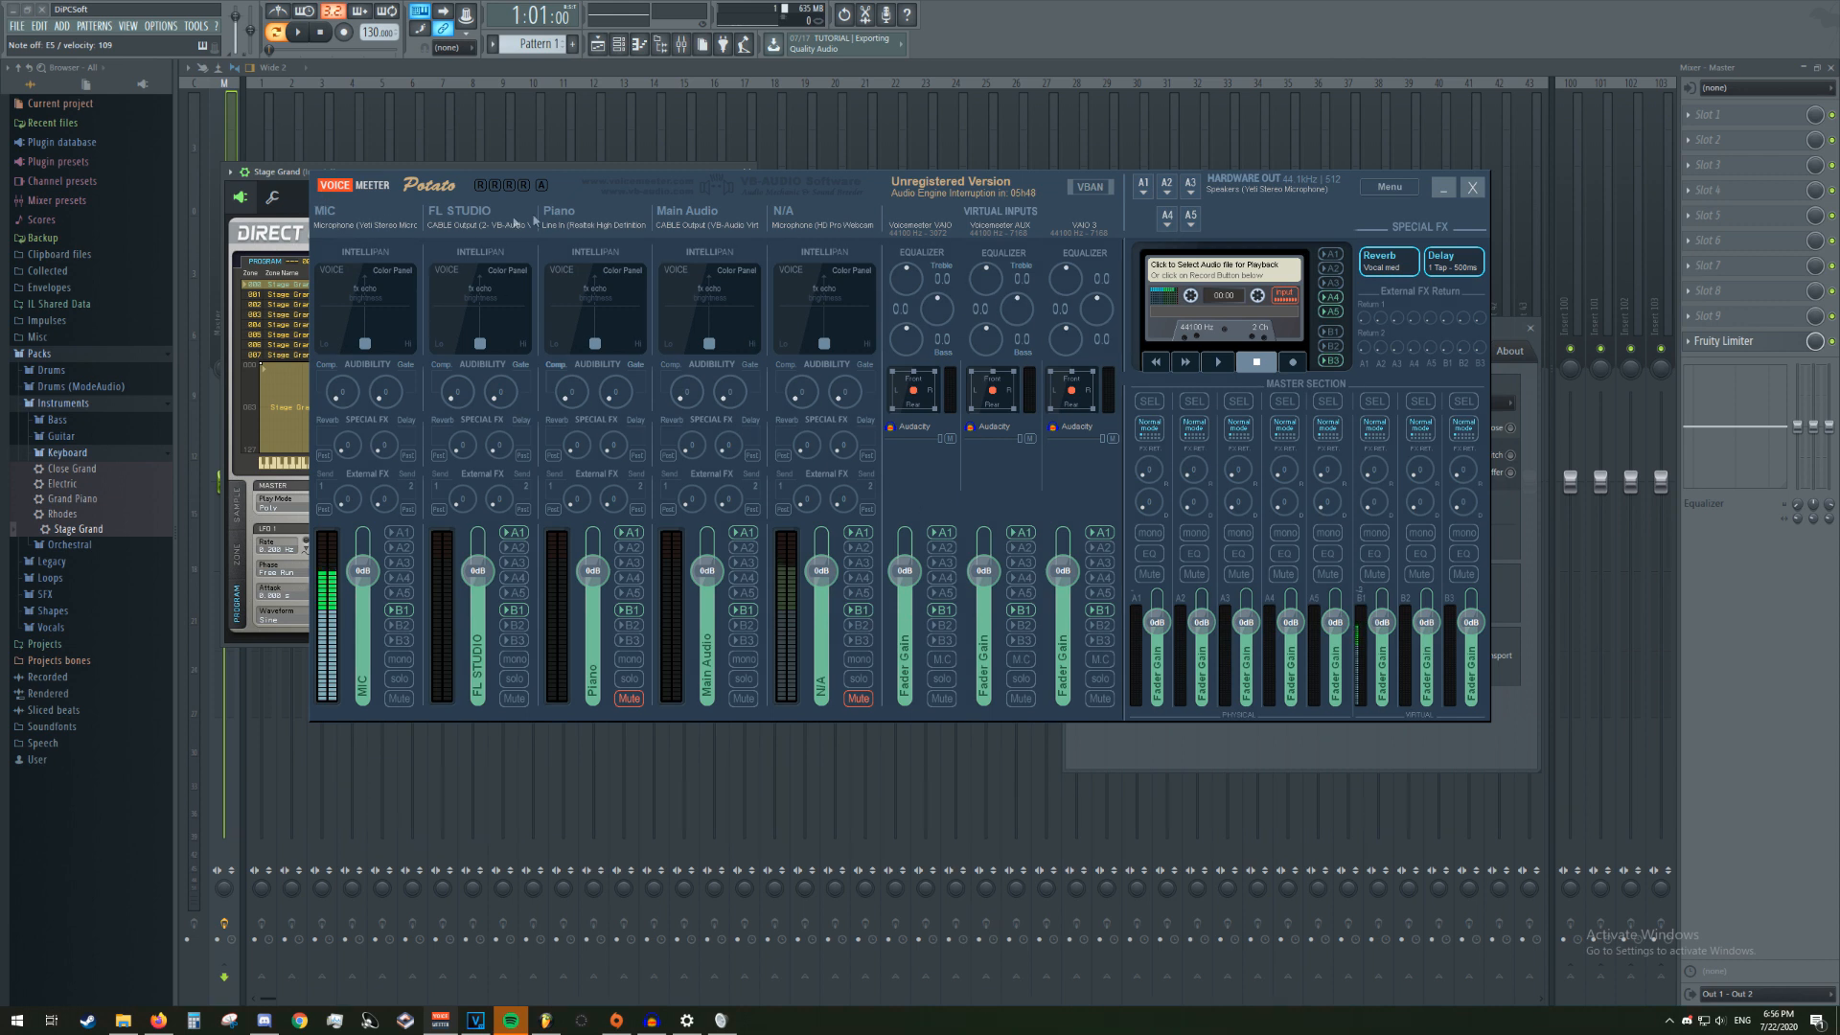
Open the Reverb effect's settings window to examine its presets and controls, and close it
right_click(1380, 272)
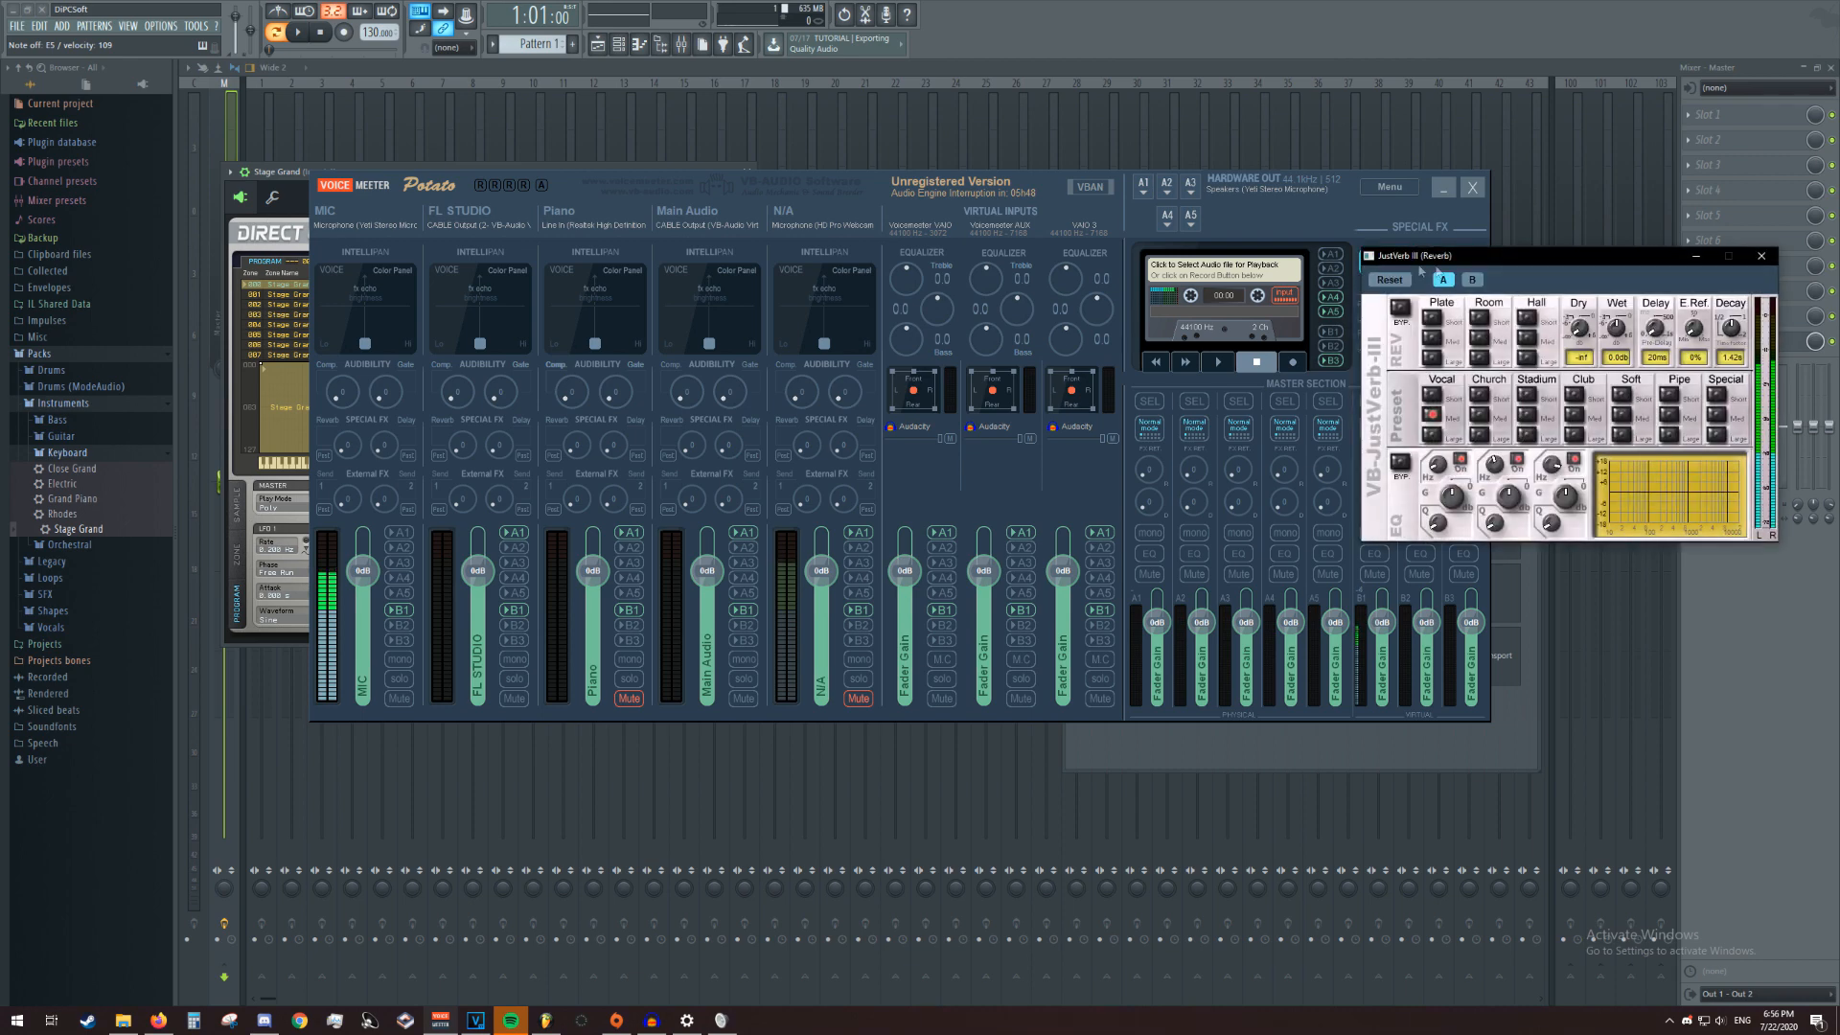
drag(1513, 251, 1121, 240)
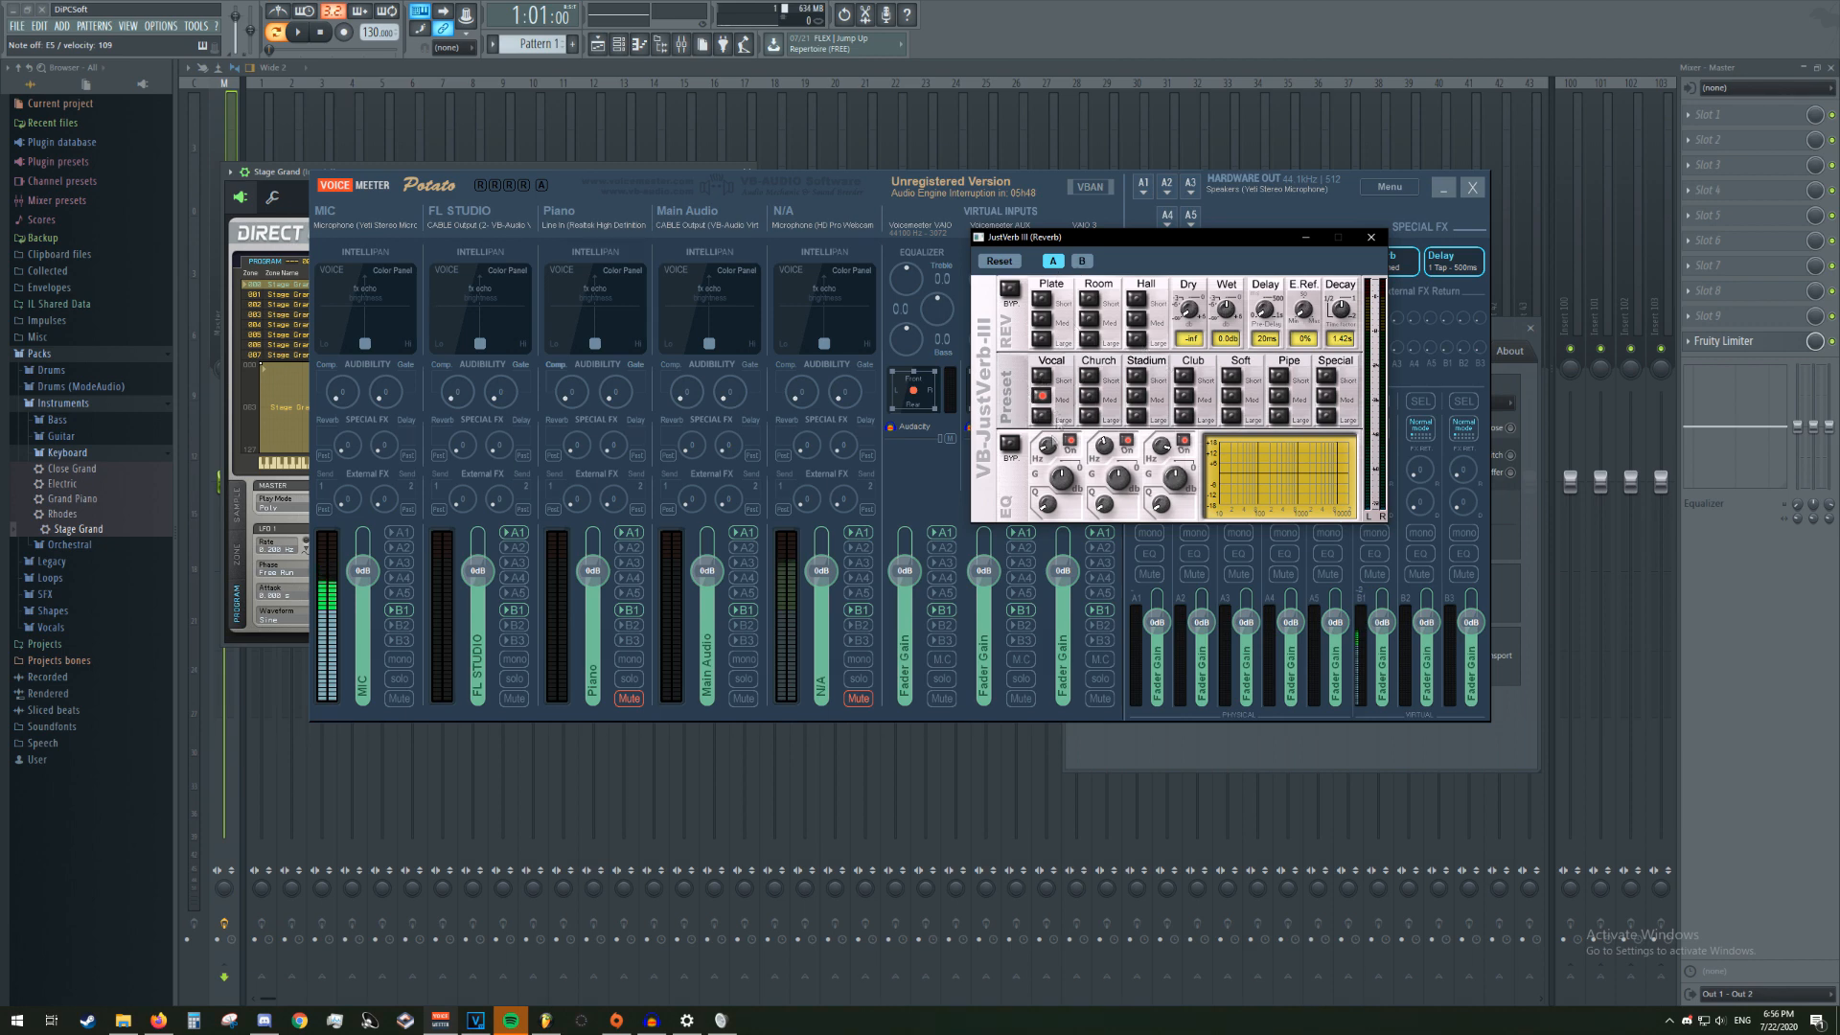
click(1370, 237)
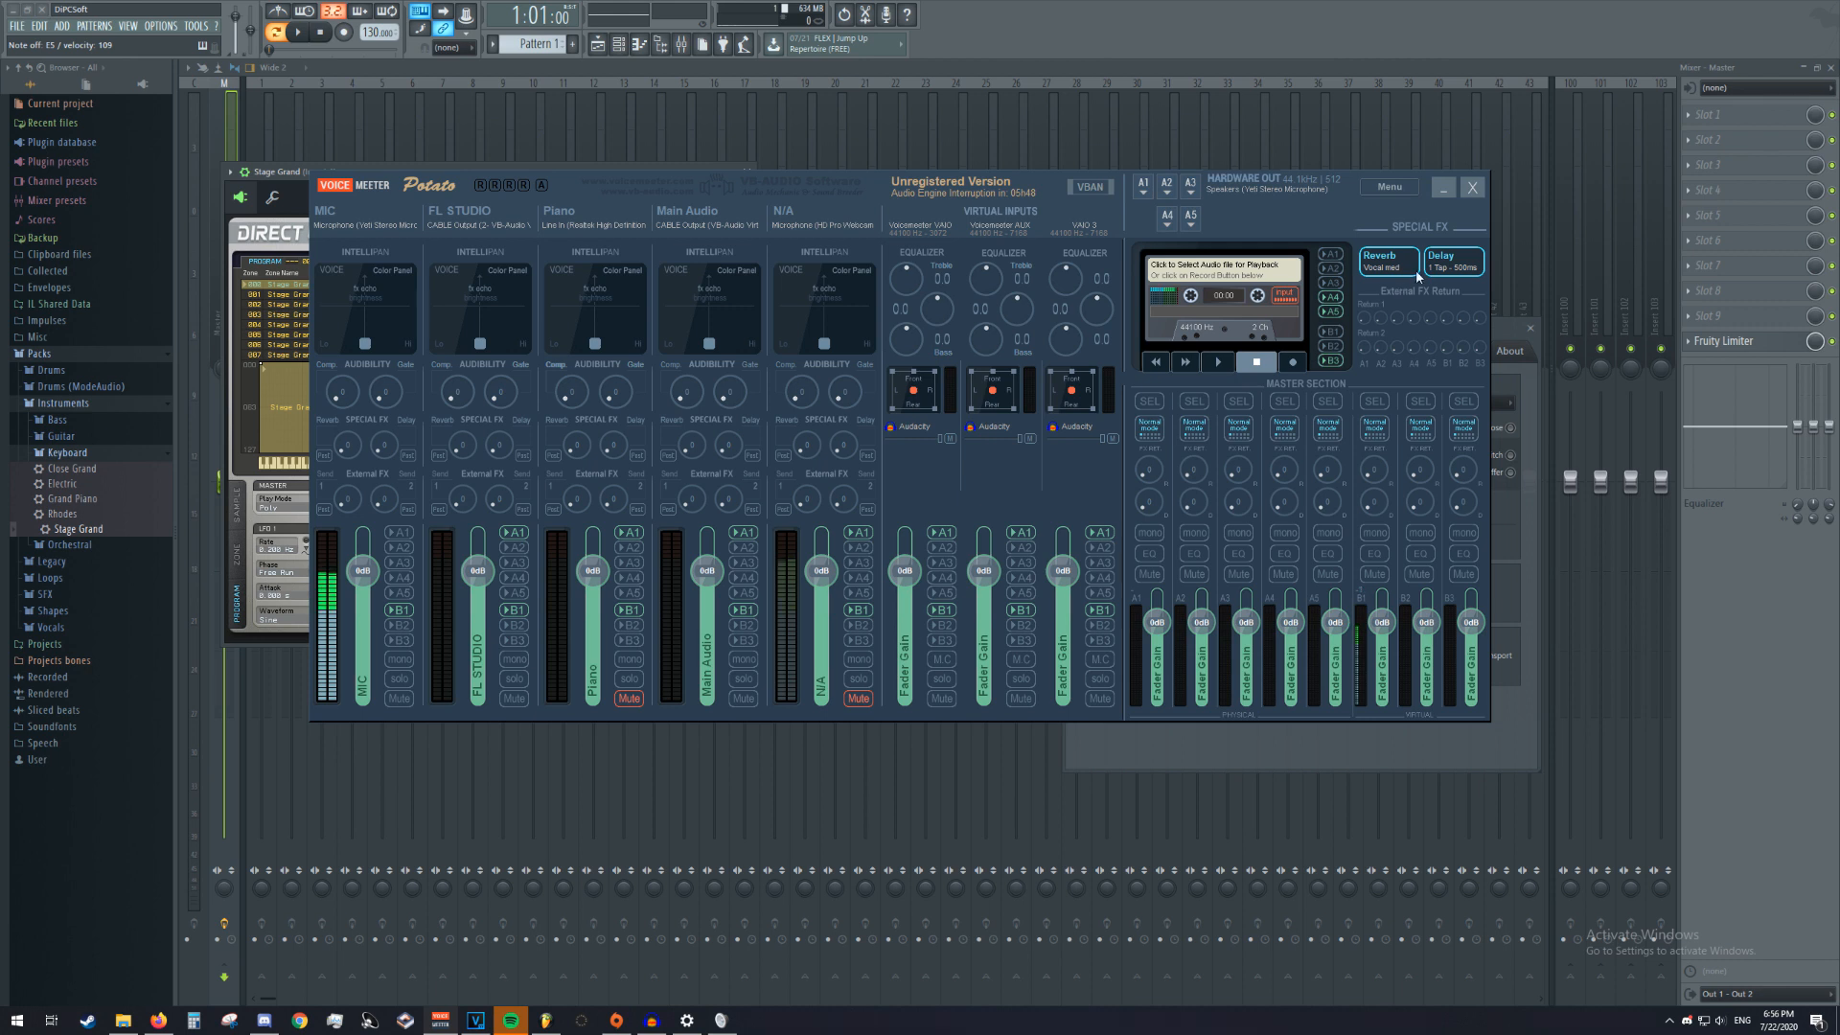
Try turning up the A1 bus's effect return knobs in the master section and reset them
drag(1144, 473, 1138, 408)
drag(1150, 505, 1139, 345)
double_click(1149, 498)
Load the previously saved VoiceMeeter settings file
click(1399, 196)
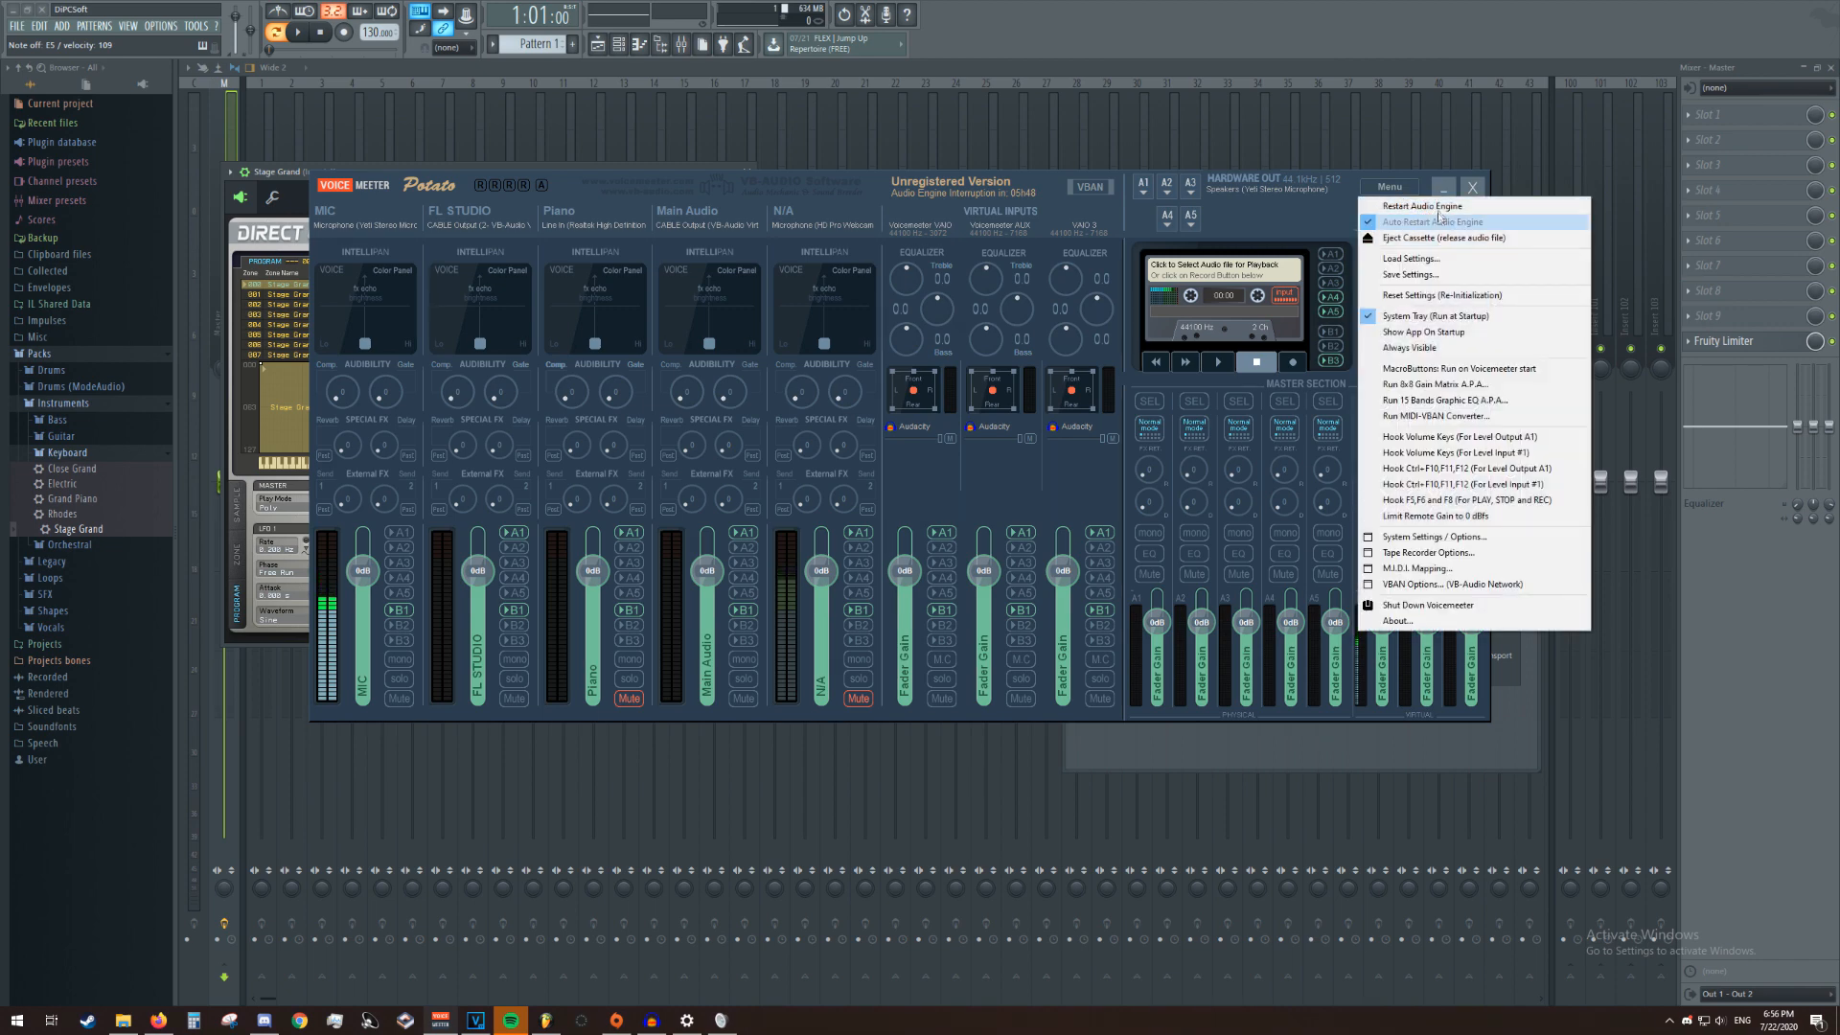
click(1423, 258)
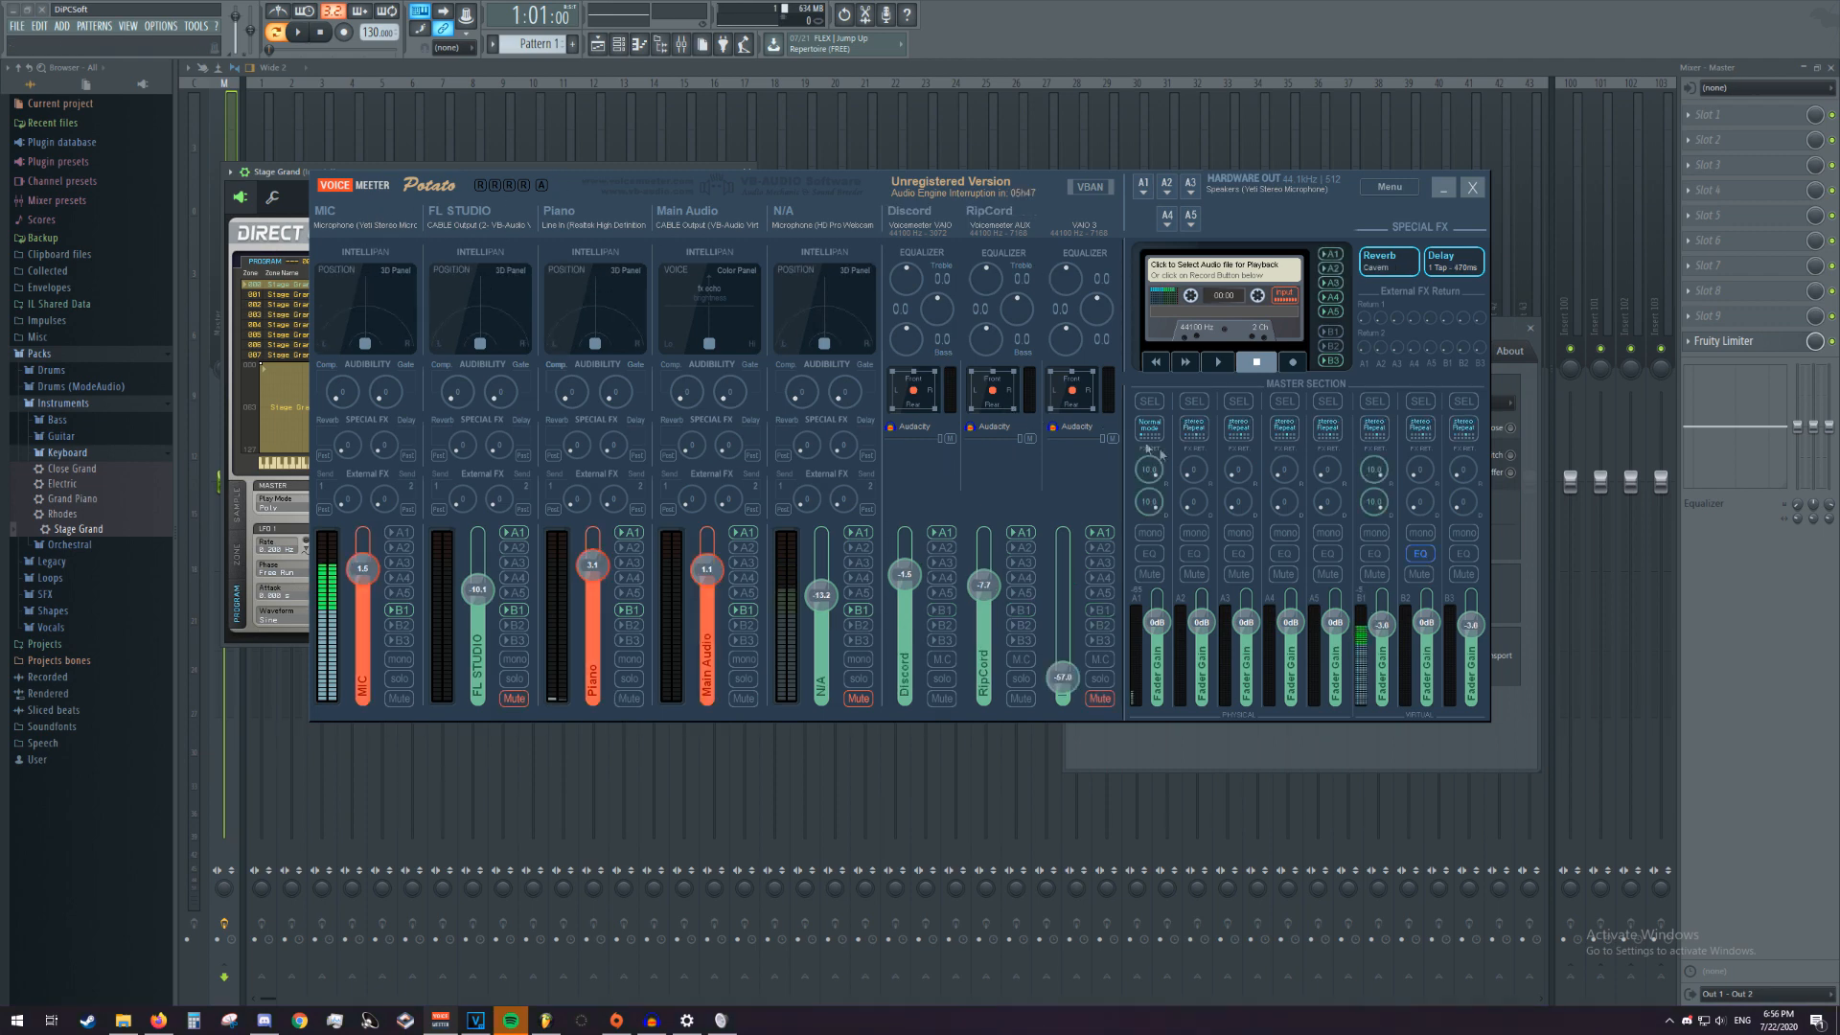
Try out the MIC strip's Reverb and Delay effect sends, and turn them back down
drag(348, 445, 320, 503)
drag(389, 452, 374, 391)
drag(375, 392, 352, 477)
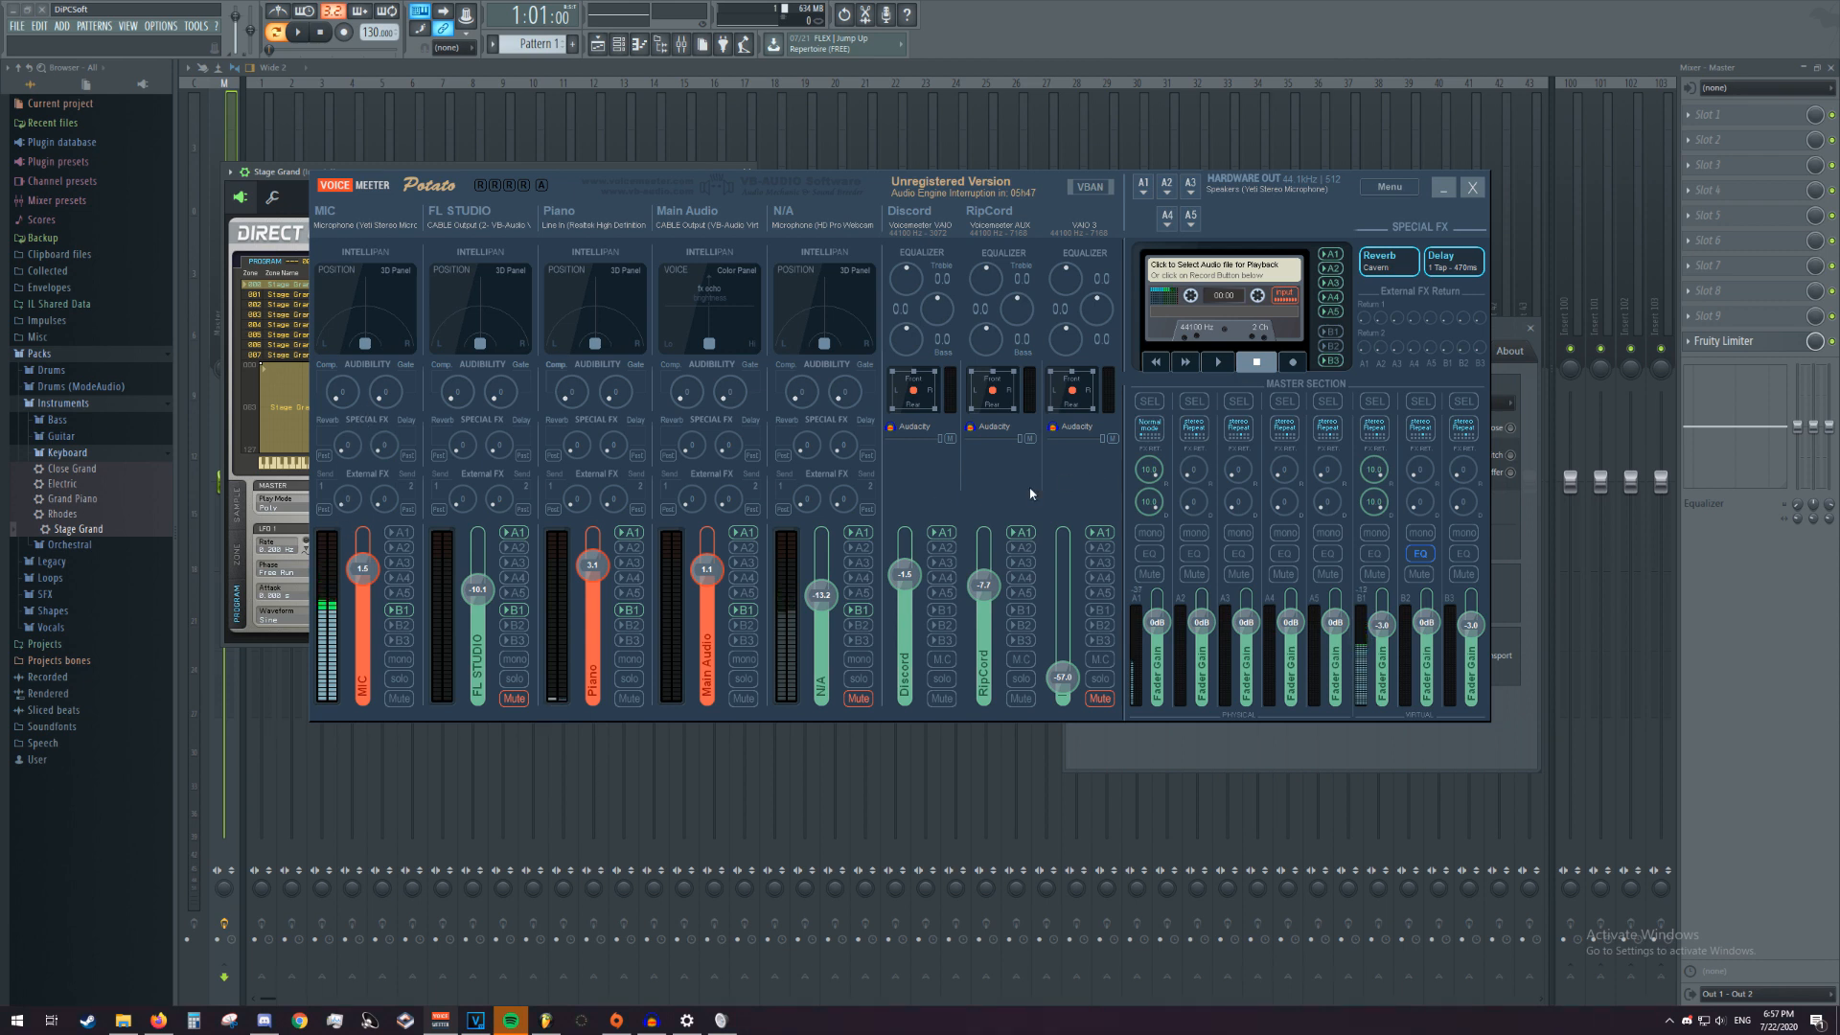